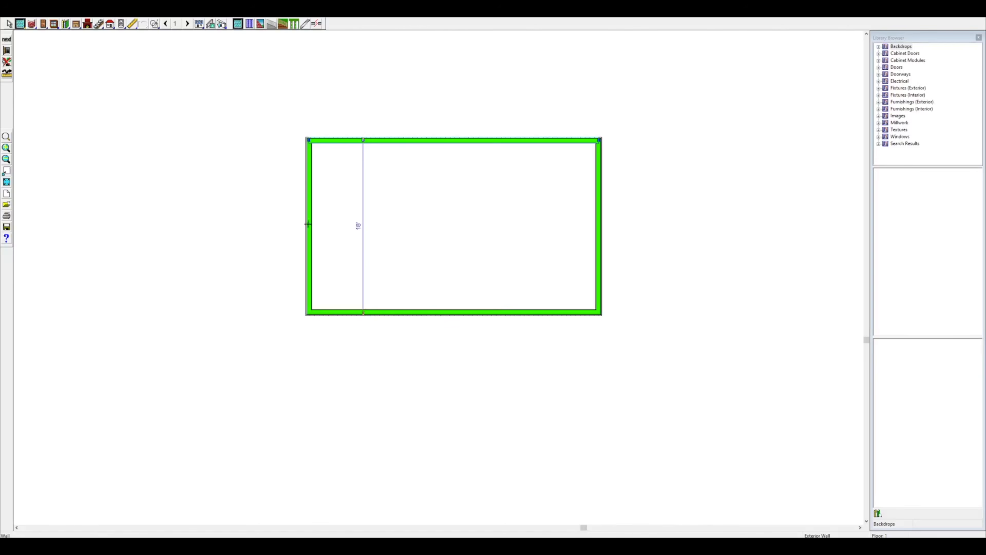
Shorten the room to 28'9 by moving its left wall inward, and check the interior in a 3D camera view.
left_click_drag(307, 226, 320, 226)
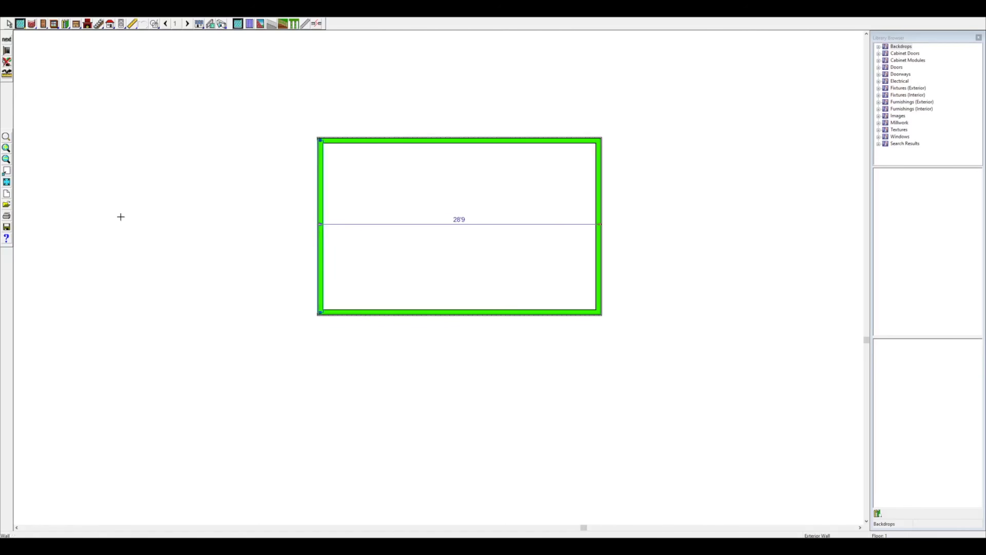
left_click(6, 183)
left_click(221, 24)
left_click_drag(348, 307, 867, 263)
left_click(977, 22)
Set the living area's floor covering material to Flooring Maple-Dark.
right_click(342, 213)
left_click(366, 233)
left_click(109, 42)
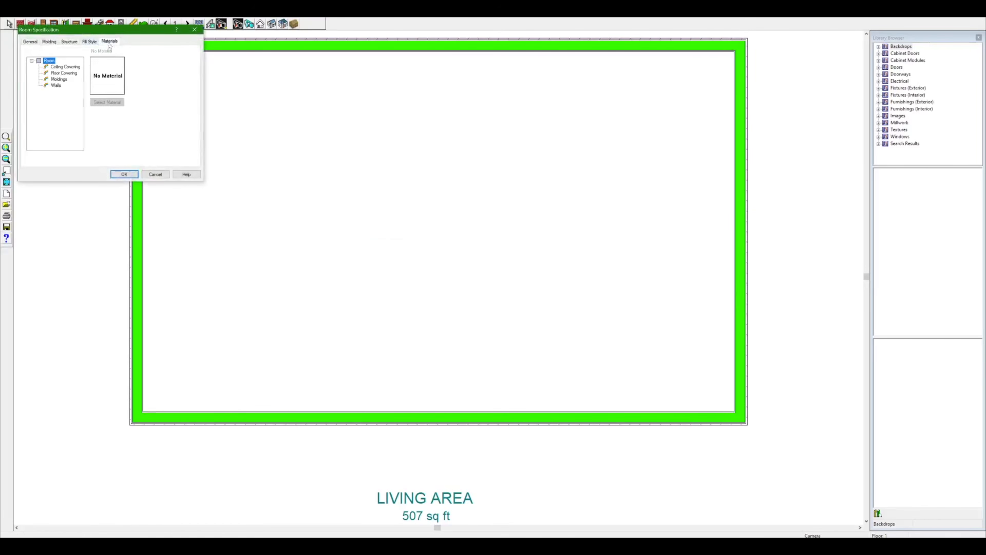
left_click(65, 73)
left_click(111, 102)
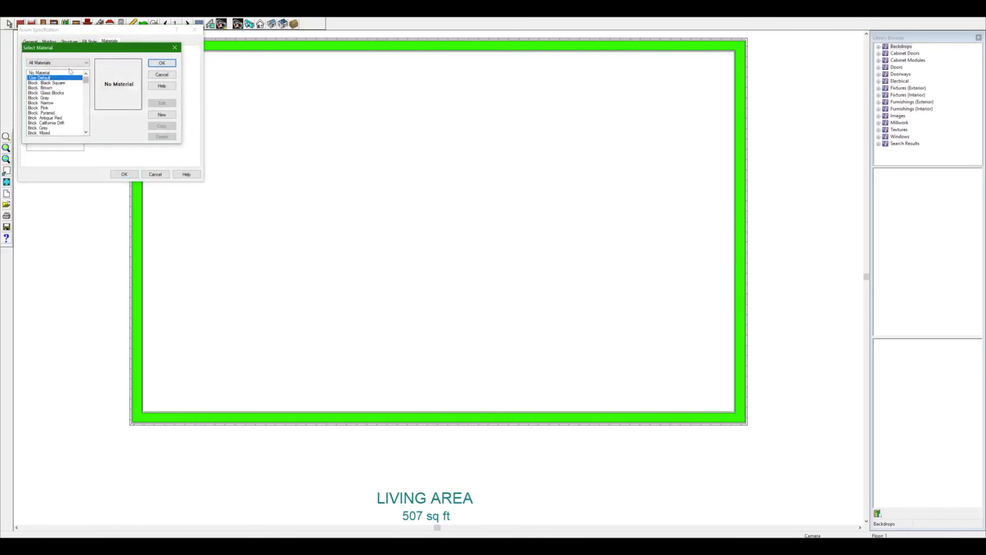
left_click(61, 63)
left_click(49, 120)
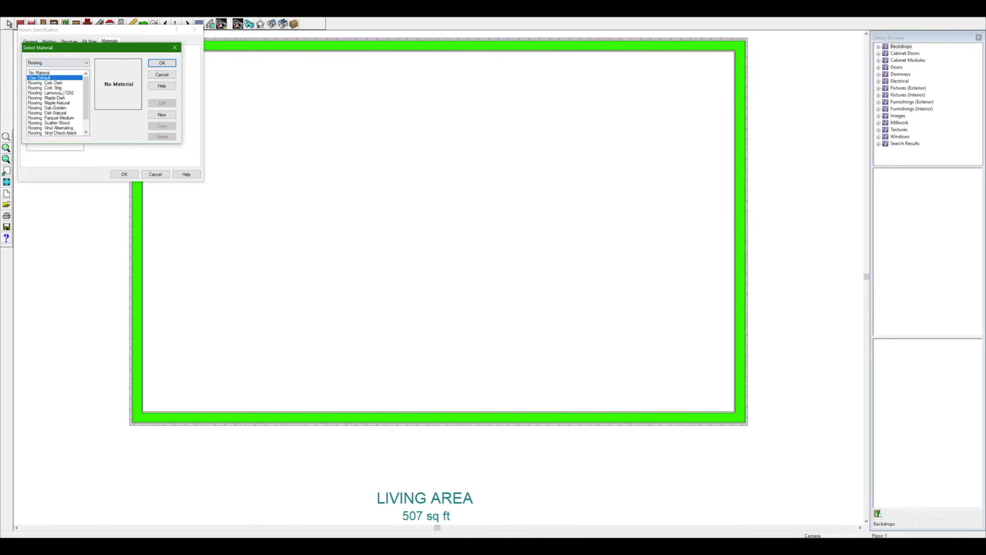
left_click(70, 98)
left_click(161, 63)
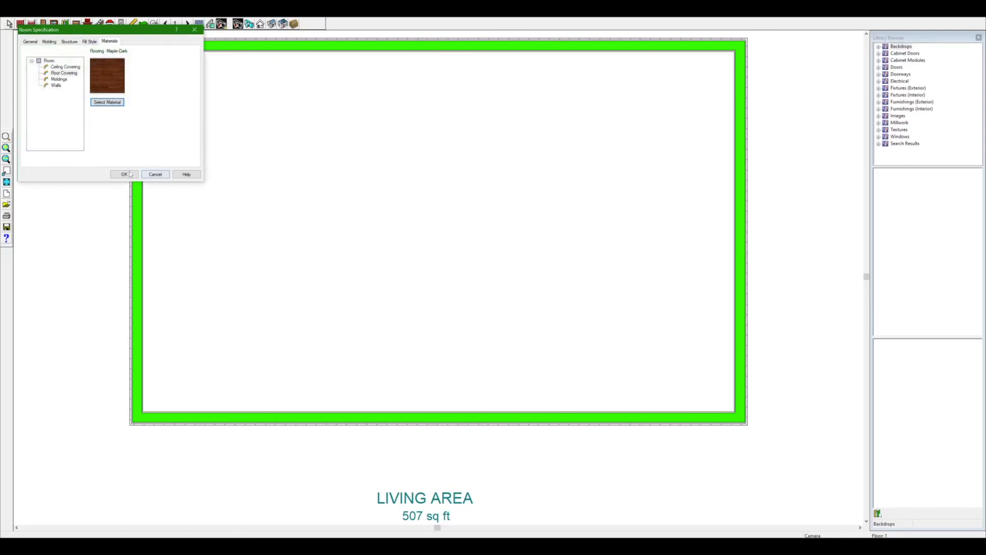
left_click(124, 174)
Look at the floor, walls and moldings of the living area in a 3D camera view.
left_click_drag(210, 236, 541, 238)
scroll(338, 224, "down", 2)
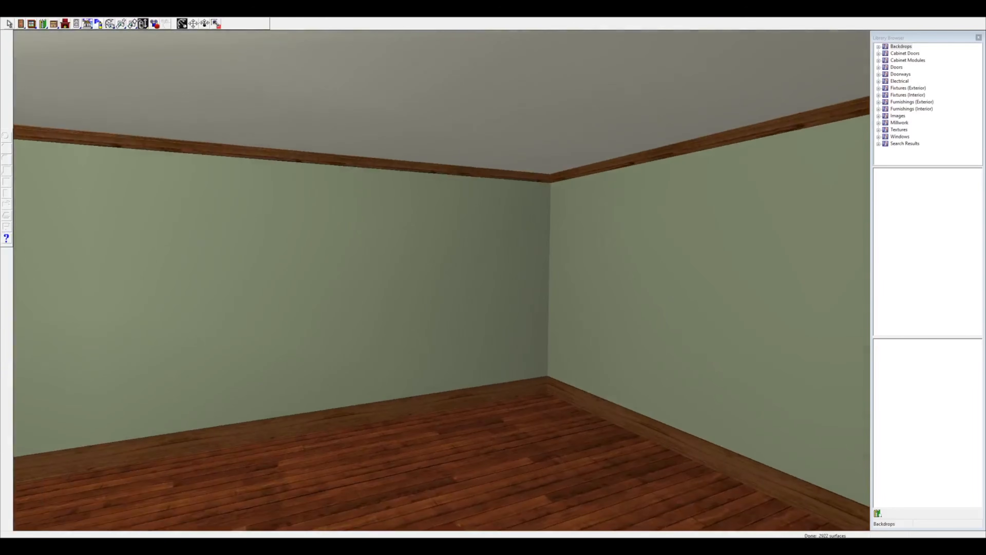
left_click(983, 17)
Place a corner base cabinet in the room's lower-left corner and three base cabinets beside it along the lower wall, widening the first.
left_click(76, 23)
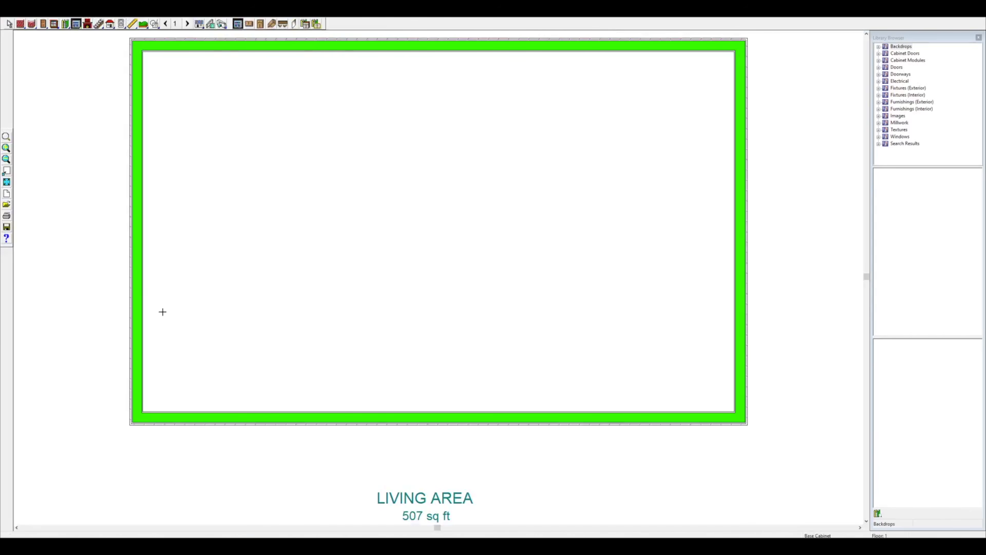
left_click(137, 412)
left_click(229, 391)
left_click_drag(250, 390, 261, 391)
left_click(275, 392)
left_click(319, 389)
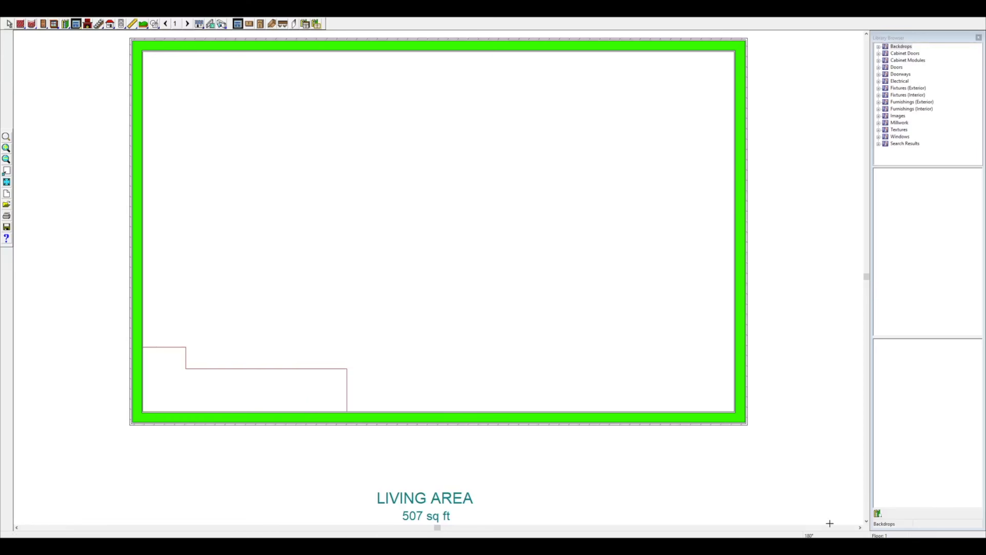
Search the library for a dishwasher and place the 24" dishwasher in the middle base cabinet on the lower wall.
left_click(878, 514)
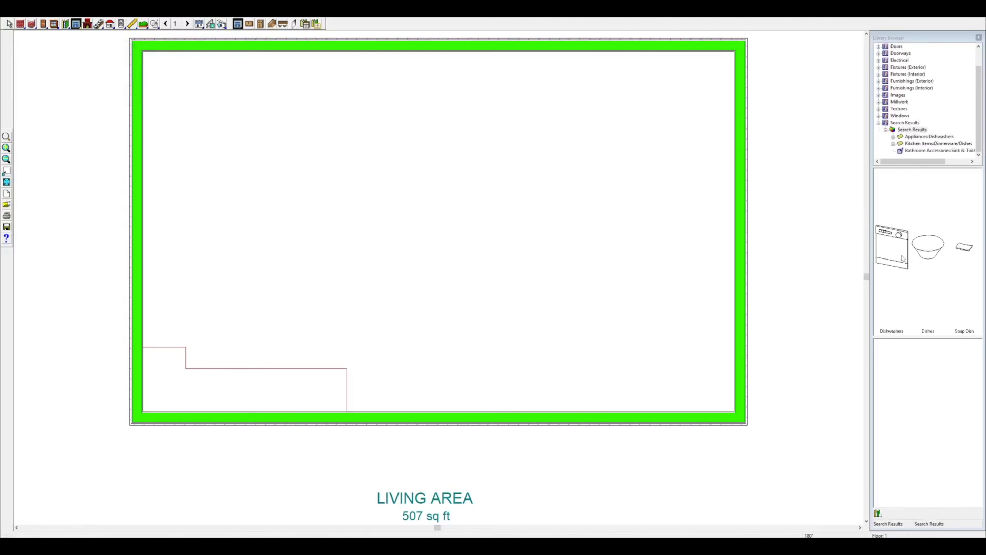
double_click(901, 256)
left_click(286, 391)
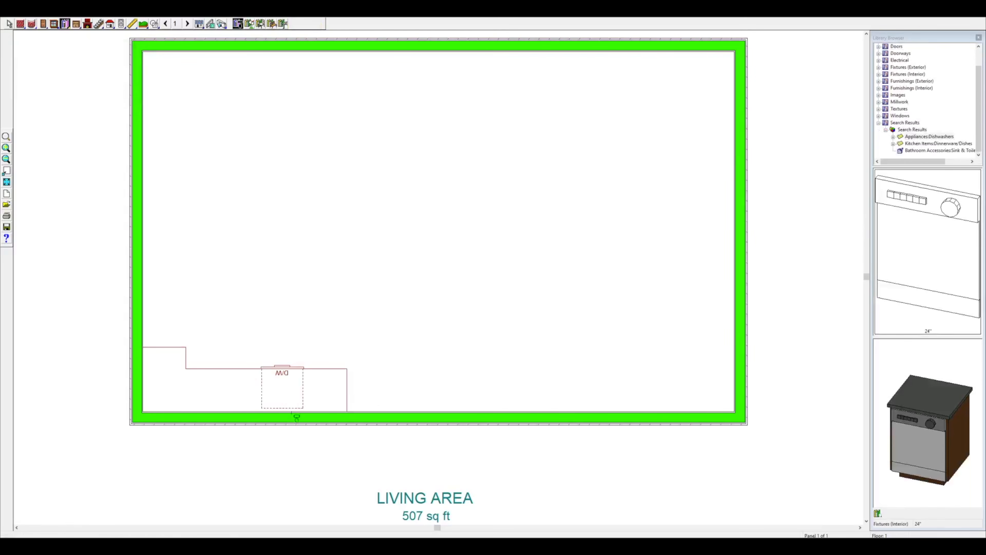
Search the library for "sink" and place the Apron Front kitchen sink in the base cabinet between the corner cabinet and the dishwasher.
left_click(877, 512)
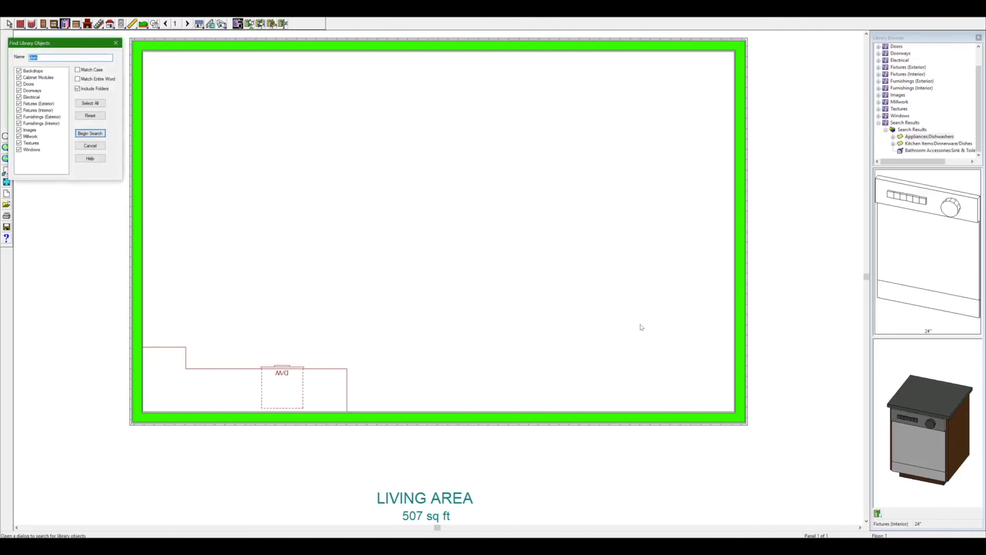
type("sink")
key("Return")
double_click(948, 241)
double_click(940, 245)
double_click(928, 238)
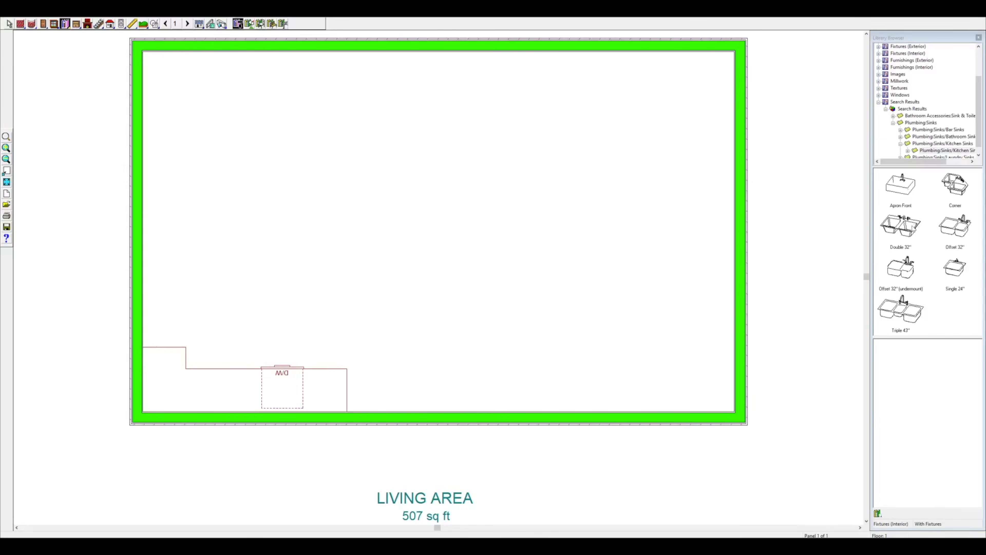
left_click(900, 188)
left_click(233, 392)
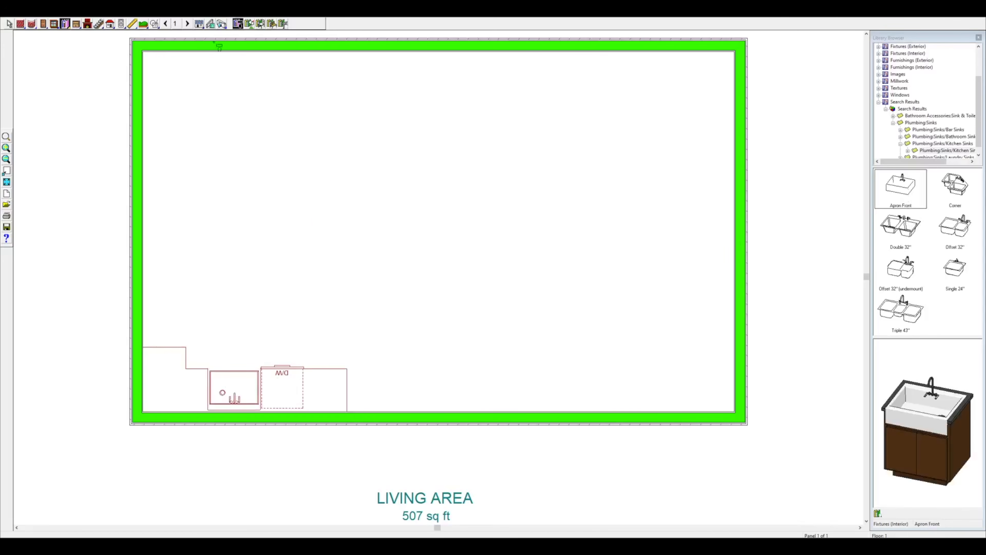
In a 3D camera view of the kitchen, search the library for "range" and place a medium electric stand-alone range beside the corner cabinet.
left_click(222, 24)
left_click_drag(330, 181, 308, 261)
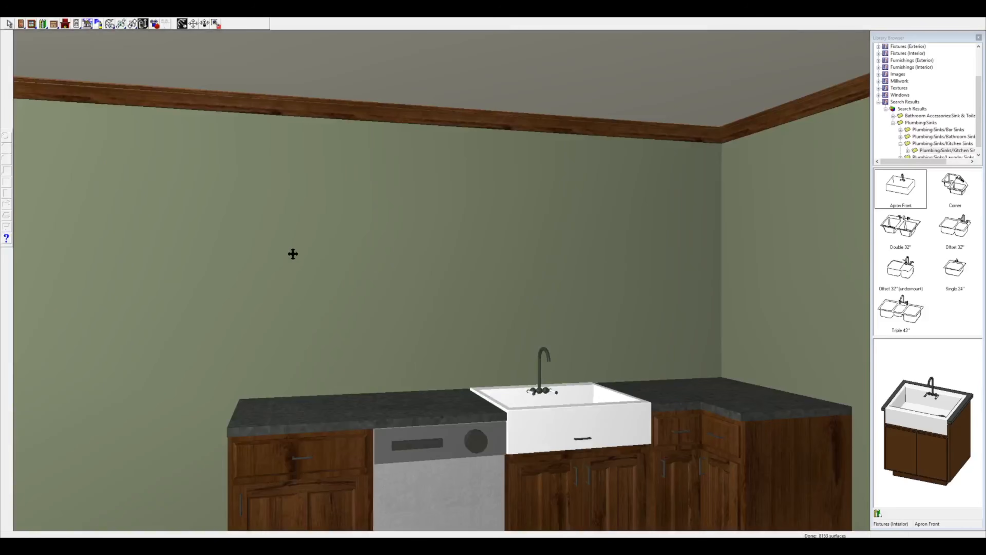
left_click_drag(397, 263, 540, 273)
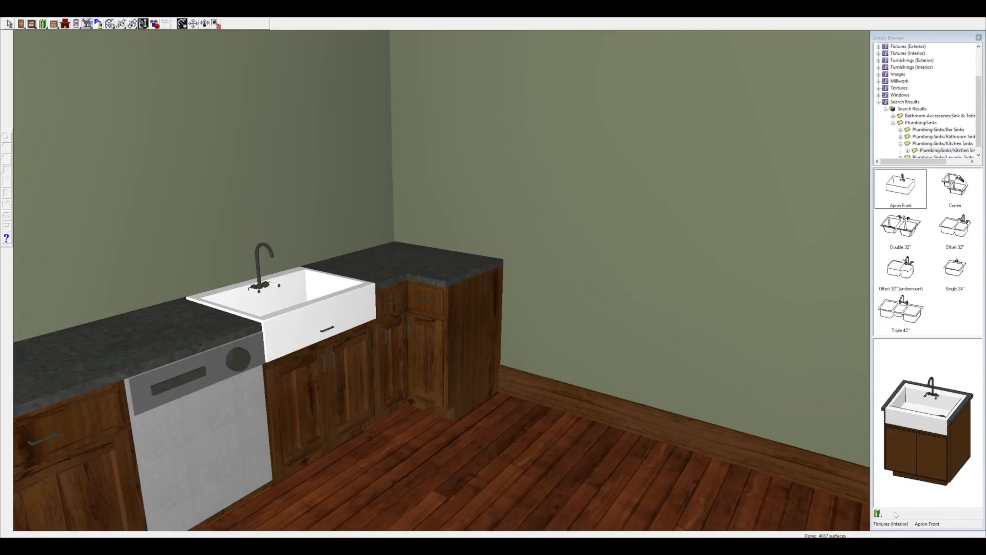
left_click(878, 513)
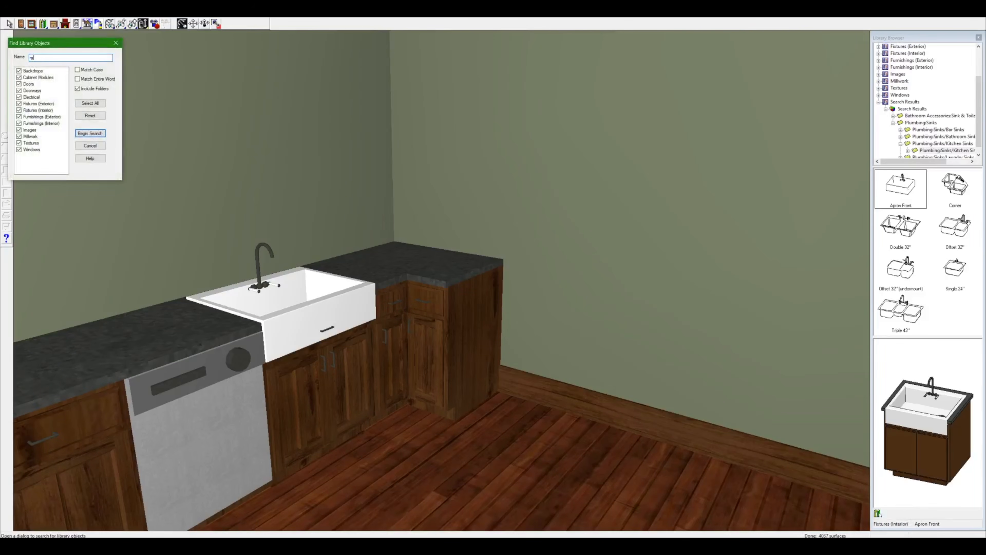
type("range")
key("Return")
double_click(925, 211)
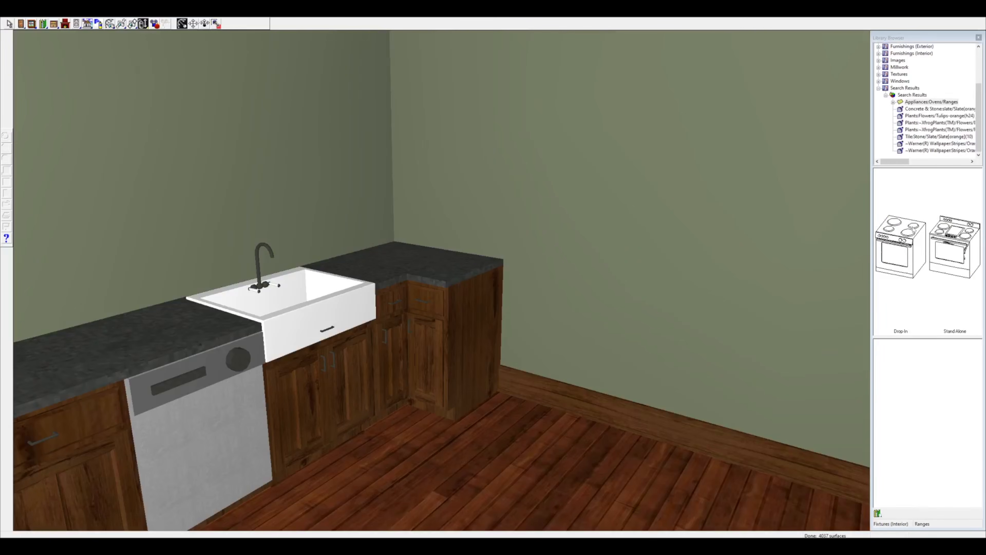
double_click(957, 265)
left_click(893, 251)
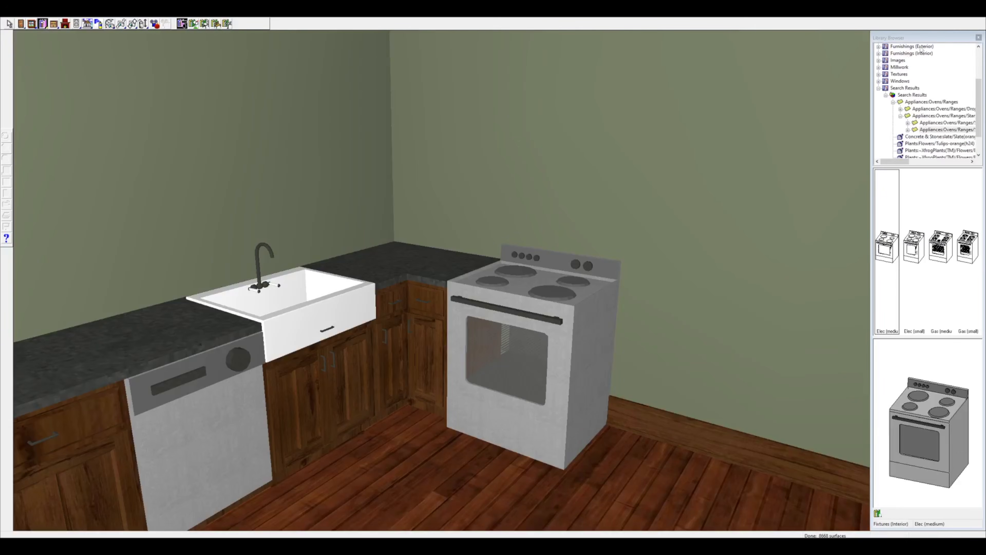
In the floor plan, add a base cabinet against the left wall next to the range and reduce its width to 1'.
key("ctrl+Tab")
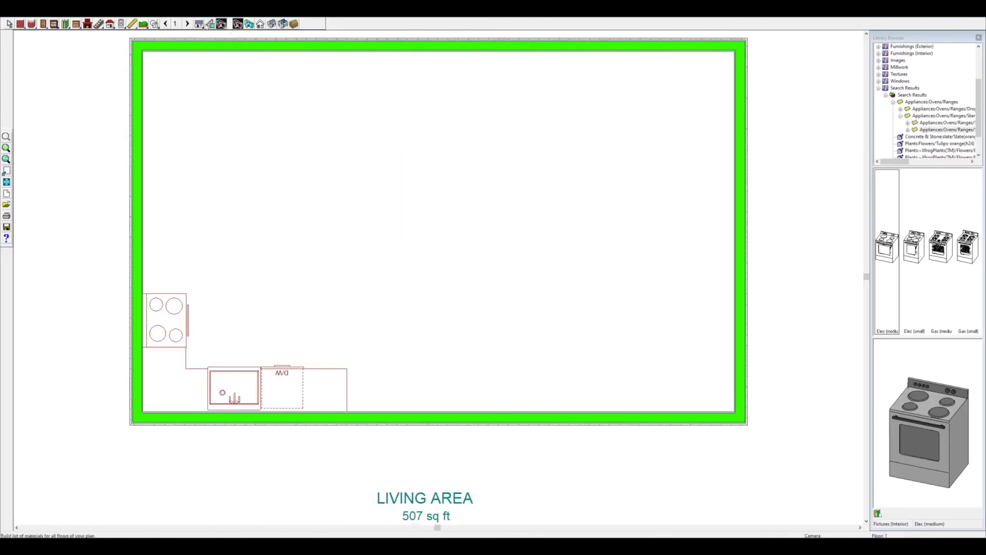
left_click(76, 23)
left_click(160, 283)
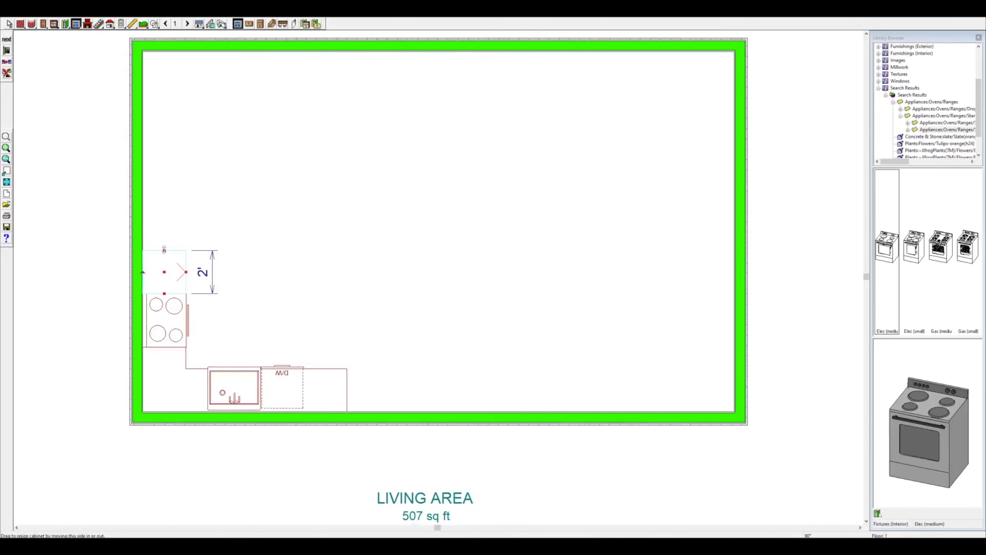
left_click_drag(160, 272, 161, 272)
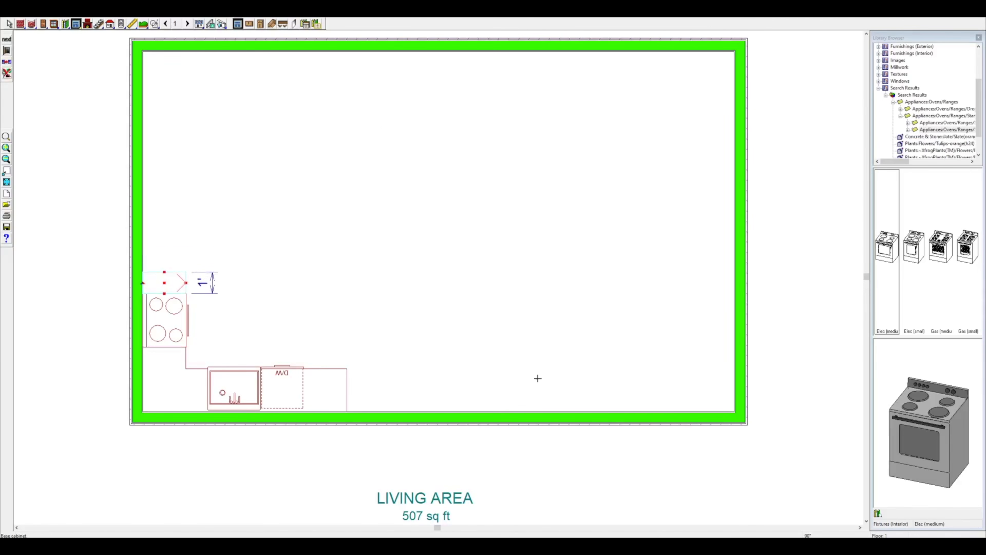
Search the library for "ref", place a Side-by-Side refrigerator next to the 1' base cabinet, and narrow it.
left_click(878, 513)
type("ref")
key("Return")
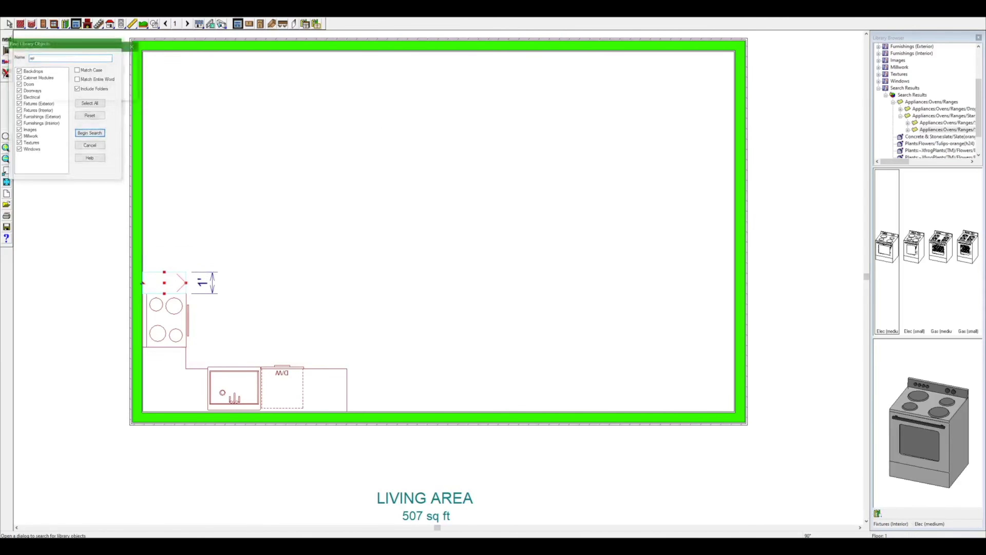
double_click(896, 257)
left_click(969, 263)
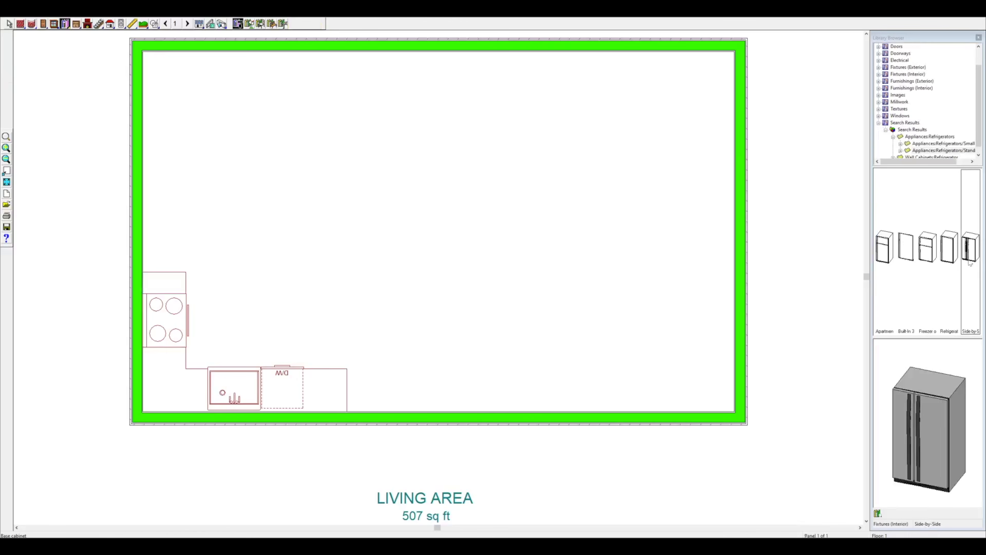
left_click(163, 258)
left_click(176, 226)
left_click_drag(169, 209, 170, 218)
Add a full-height cabinet against the left wall next to the refrigerator and reduce its width to 1'6.
left_click(76, 24)
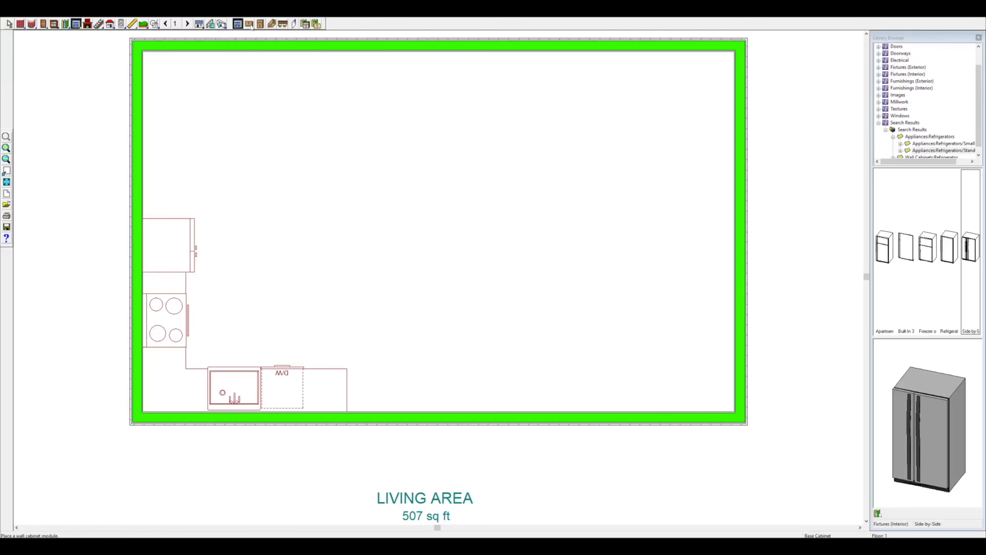
left_click(156, 212)
right_click(170, 245)
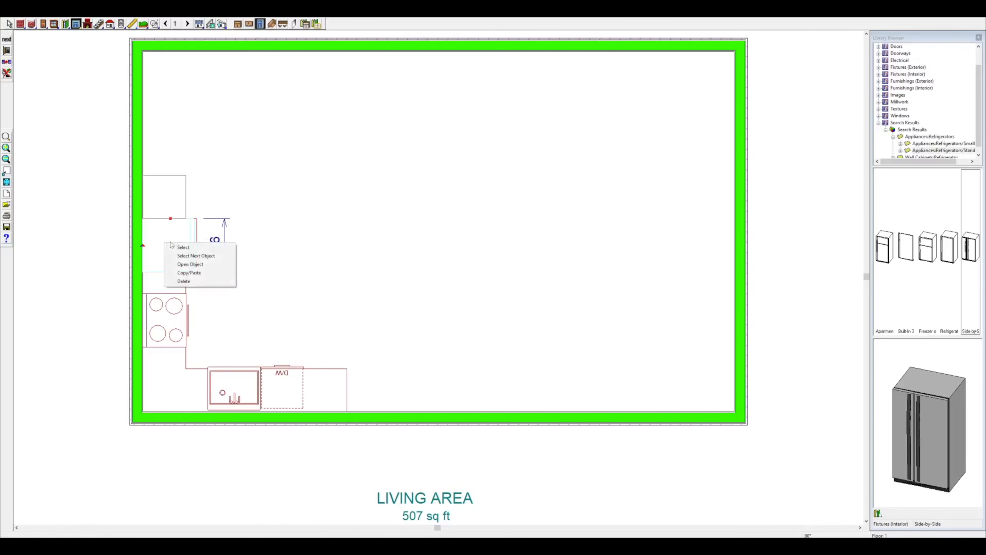
left_click(188, 201)
right_click(155, 189)
left_click(163, 193)
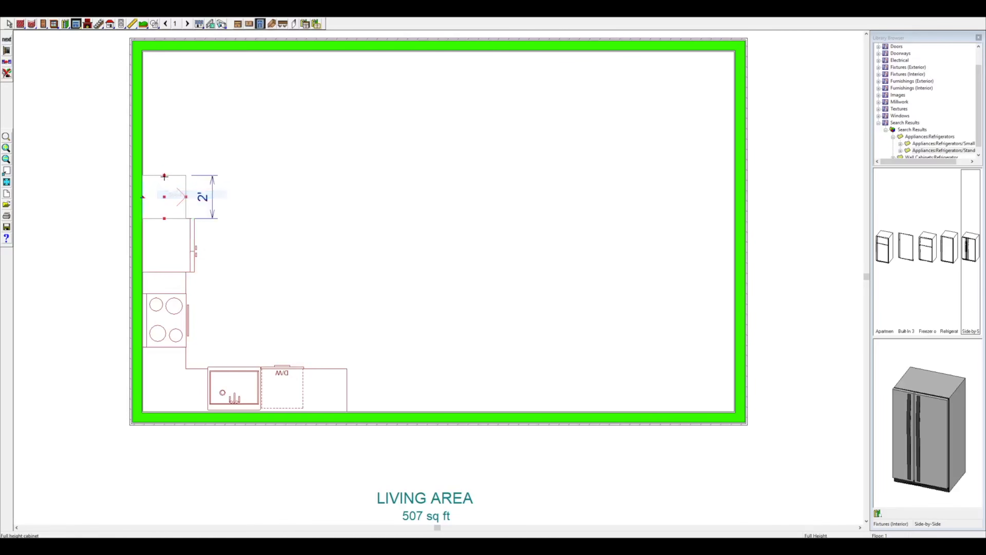
left_click_drag(164, 175, 164, 186)
Search the library for "sofa", place the A-Sofa Loveseat in the room's upper-left corner, and lengthen it toward the full-height cabinet.
left_click(877, 514)
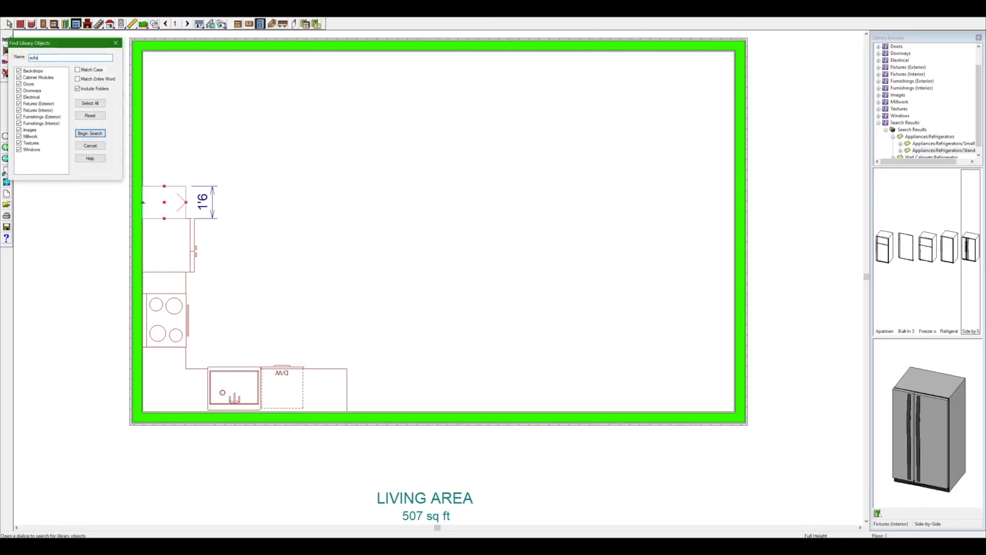
key("Return")
double_click(897, 256)
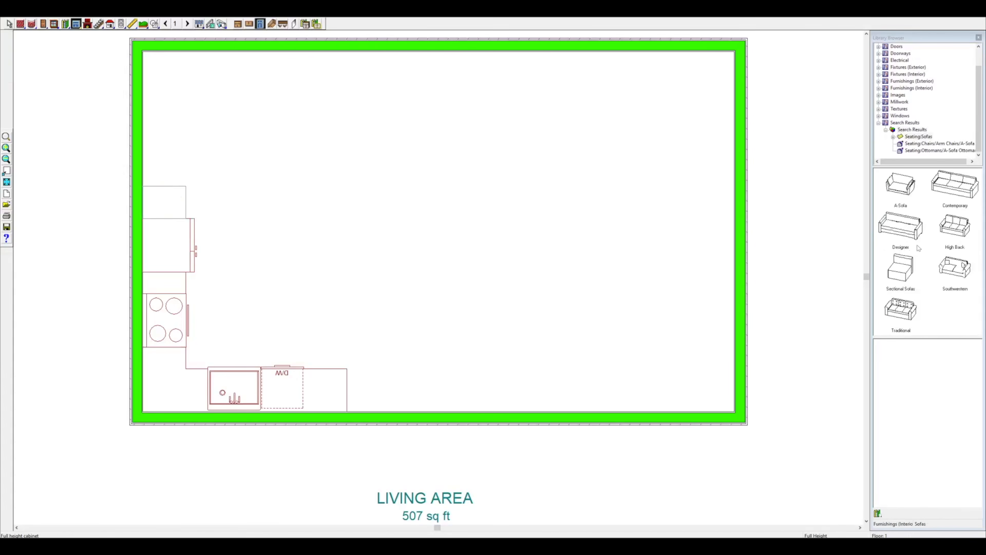
double_click(900, 186)
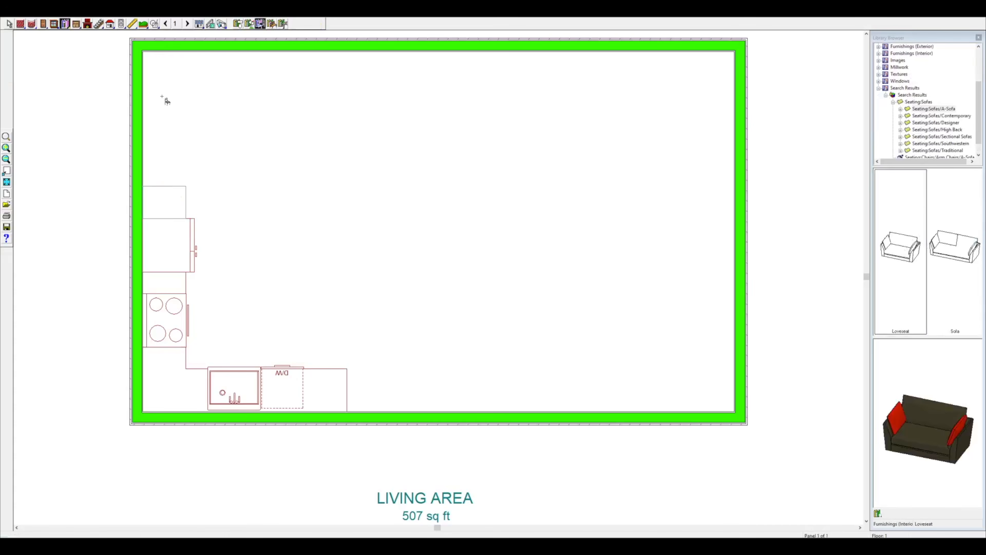
left_click(182, 114)
right_click(182, 114)
left_click(186, 119)
mouse_move(183, 114)
left_mouse_down()
mouse_move(139, 113)
mouse_move(174, 103)
left_mouse_up()
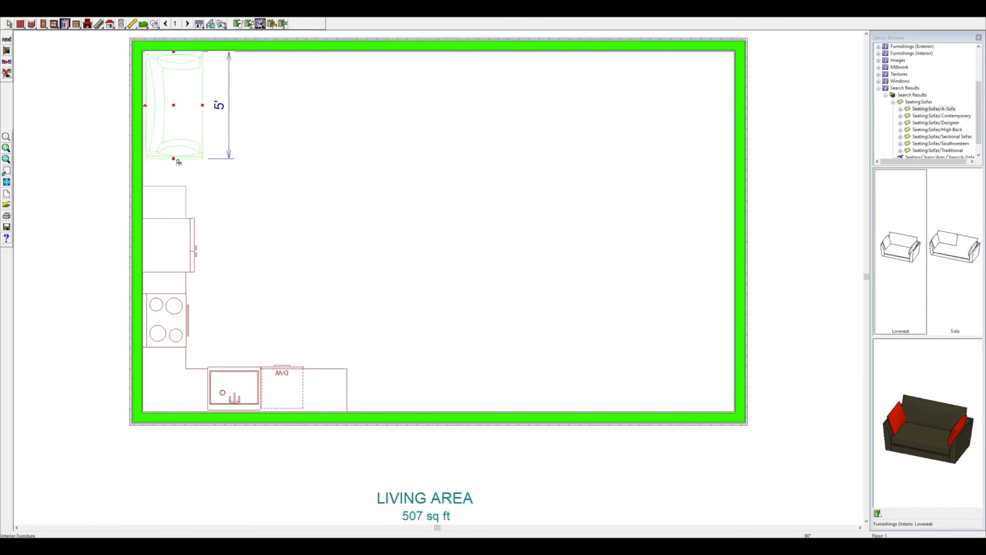
left_click_drag(174, 159, 170, 181)
Add a window in the left wall behind the loveseat and make it a 4'-wide left sliding window without lite divisions.
left_click(97, 70)
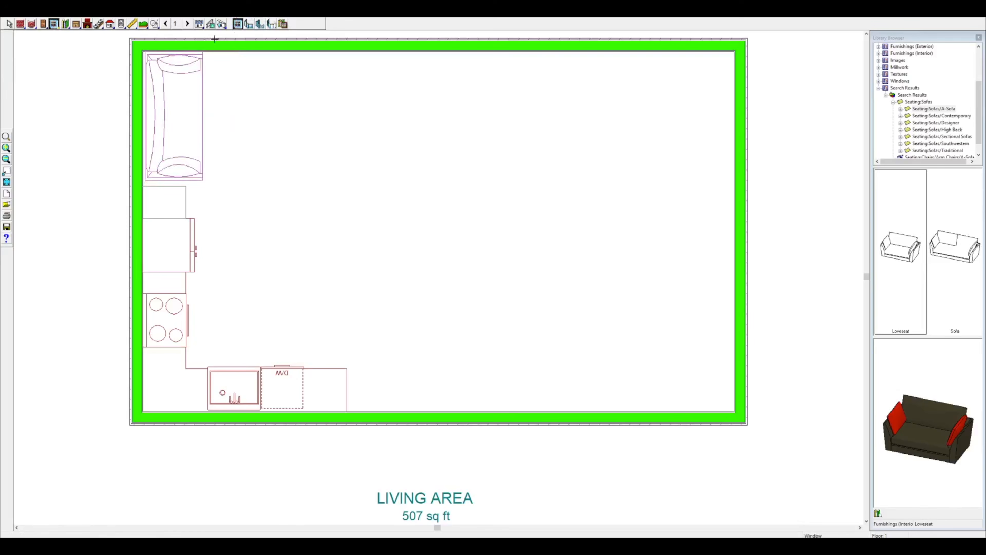
left_click(136, 113)
right_click(138, 114)
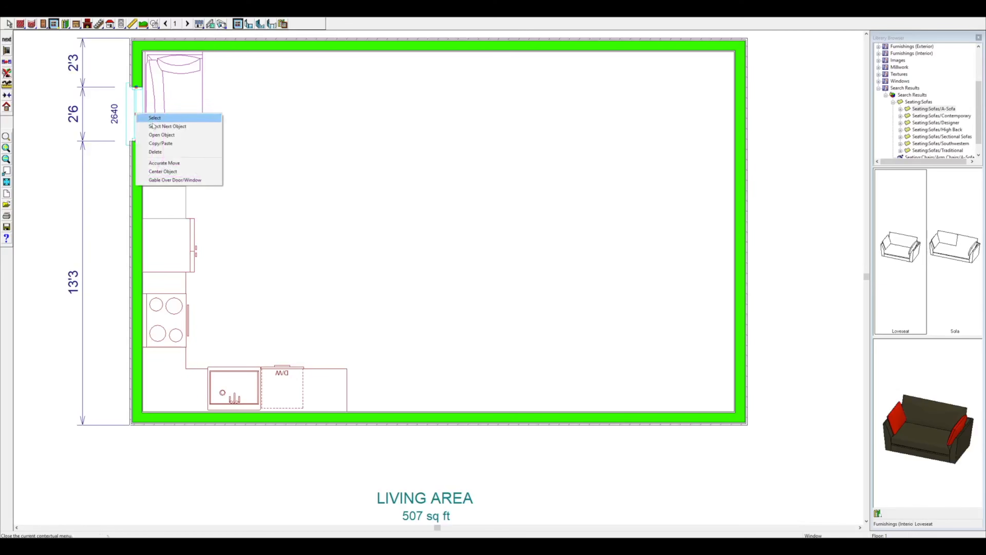
left_click(153, 125)
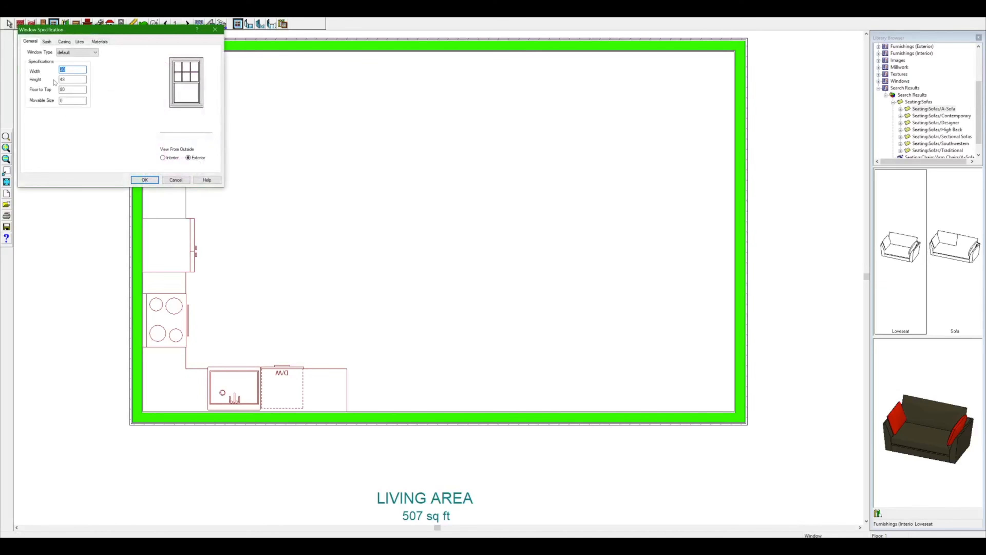
left_click(89, 52)
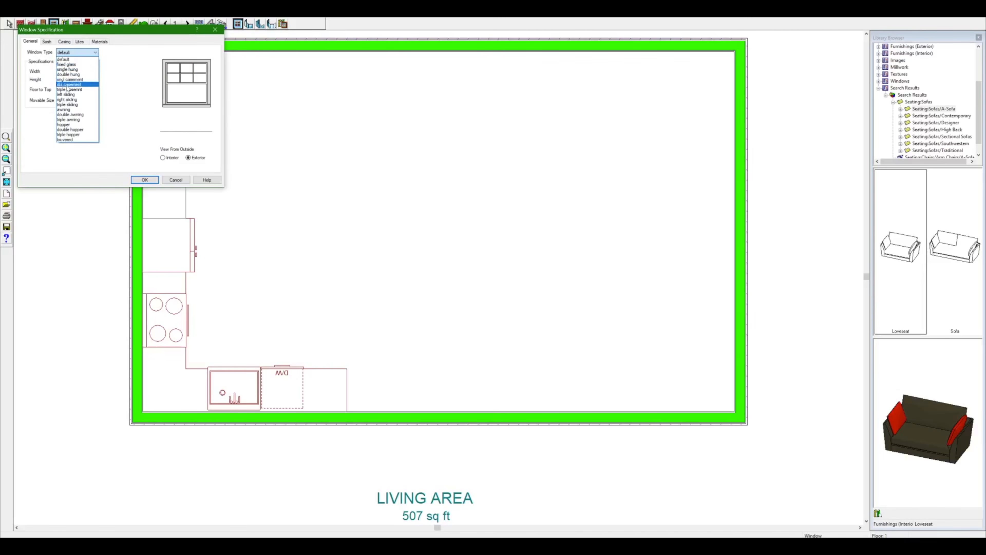
left_click(93, 93)
left_click(80, 41)
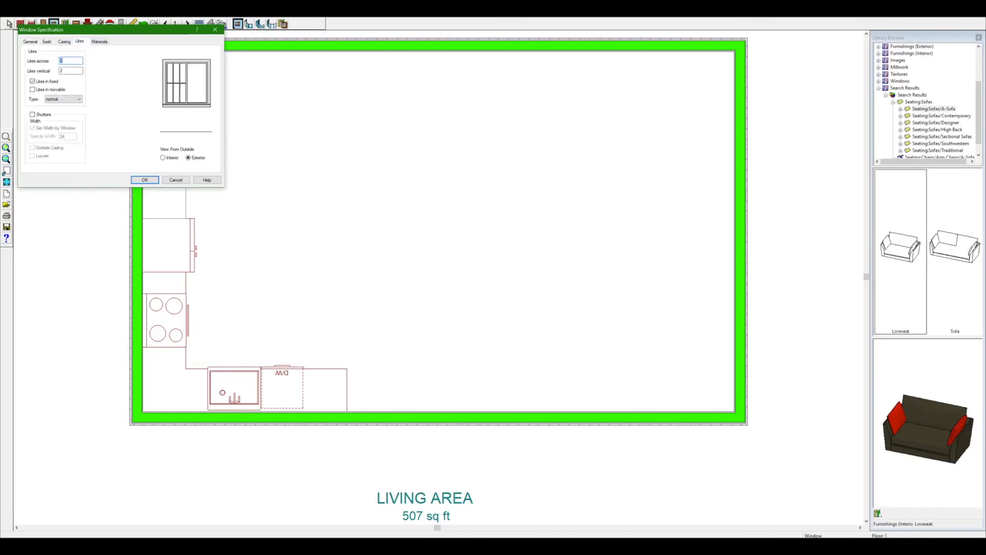
left_click(141, 179)
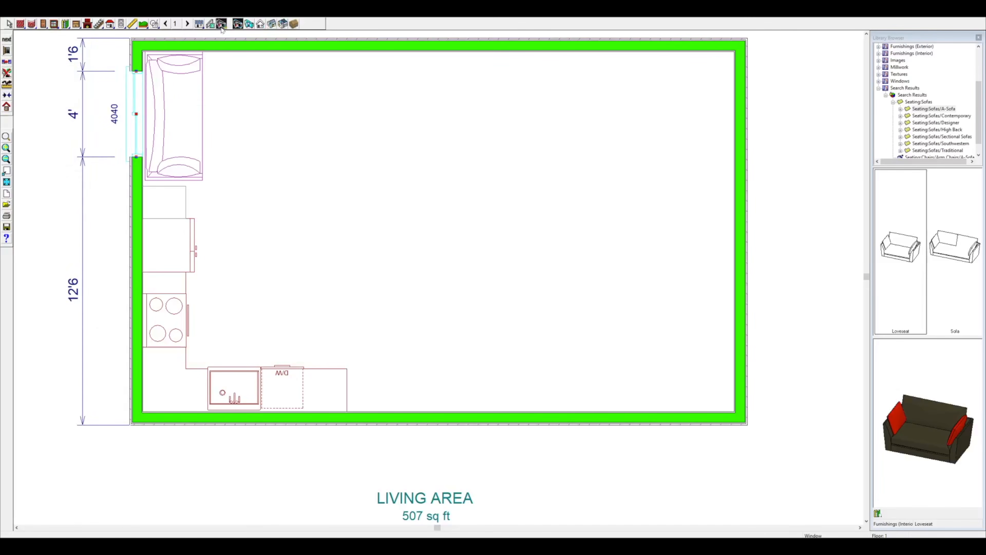
In a 3D camera view of the loveseat wall, move the window slightly toward the full-height cabinet, and return to the floor plan.
left_click_drag(418, 94, 368, 152)
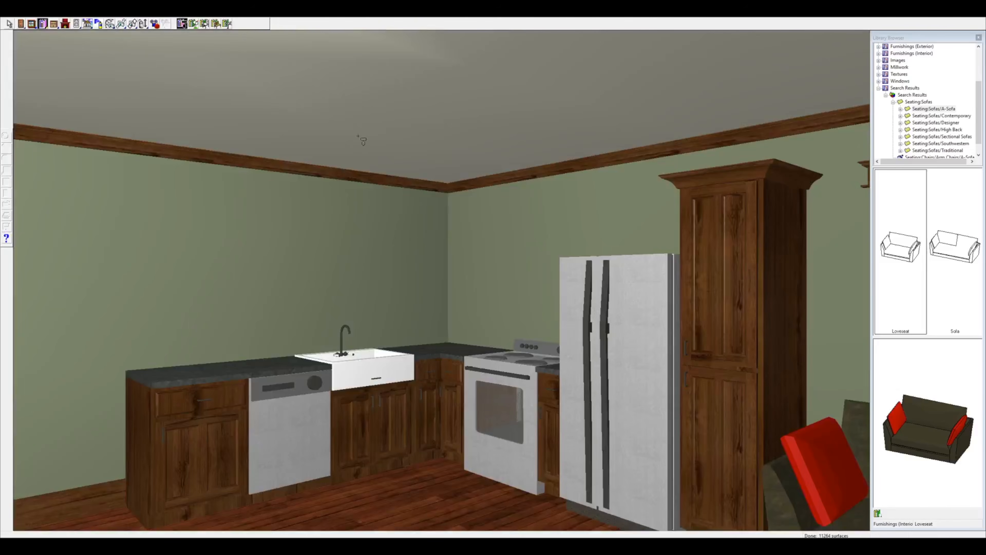
left_click(143, 23)
left_click_drag(255, 170, 336, 212)
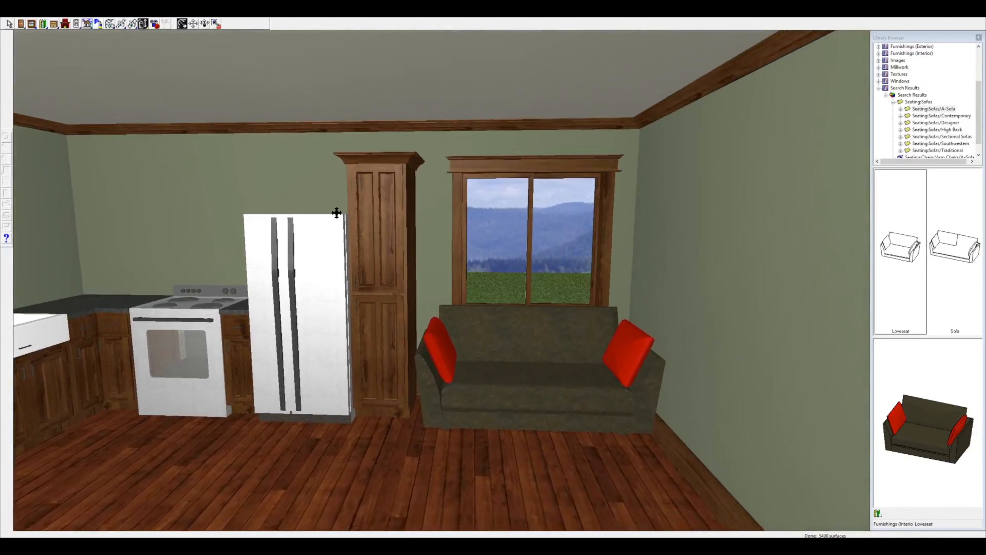
right_click(514, 219)
left_click(524, 224)
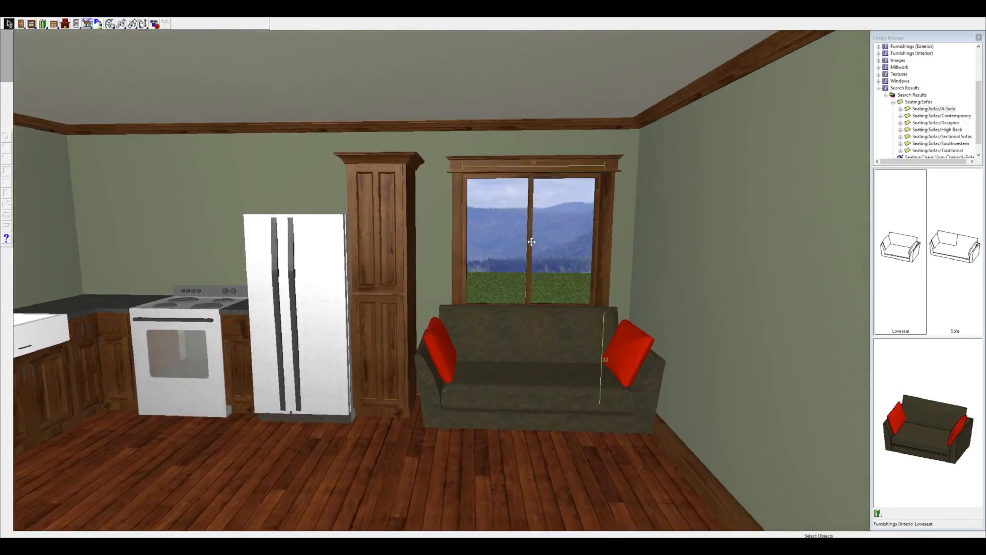
left_click_drag(529, 242, 527, 241)
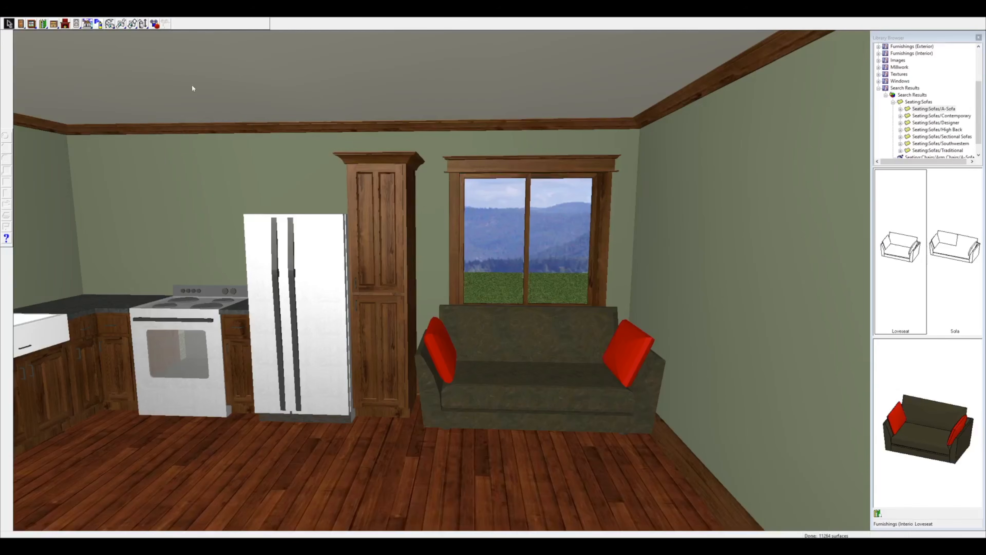
left_click(143, 23)
left_click_drag(498, 244, 404, 248)
left_click(983, 18)
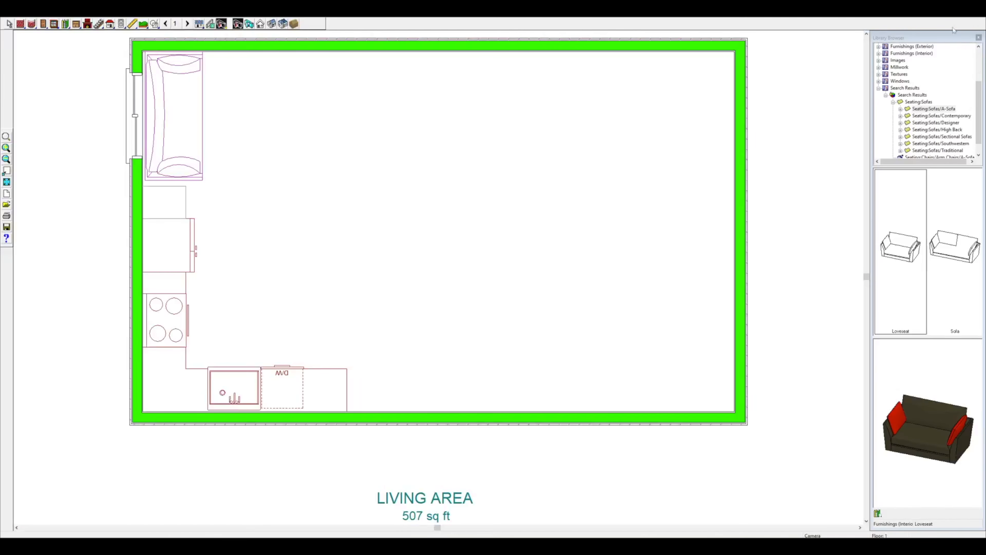
Add wall cabinets above the refrigerator and the narrow base cabinet, fitting each to the width of the unit below it.
left_click(76, 24)
left_click(249, 23)
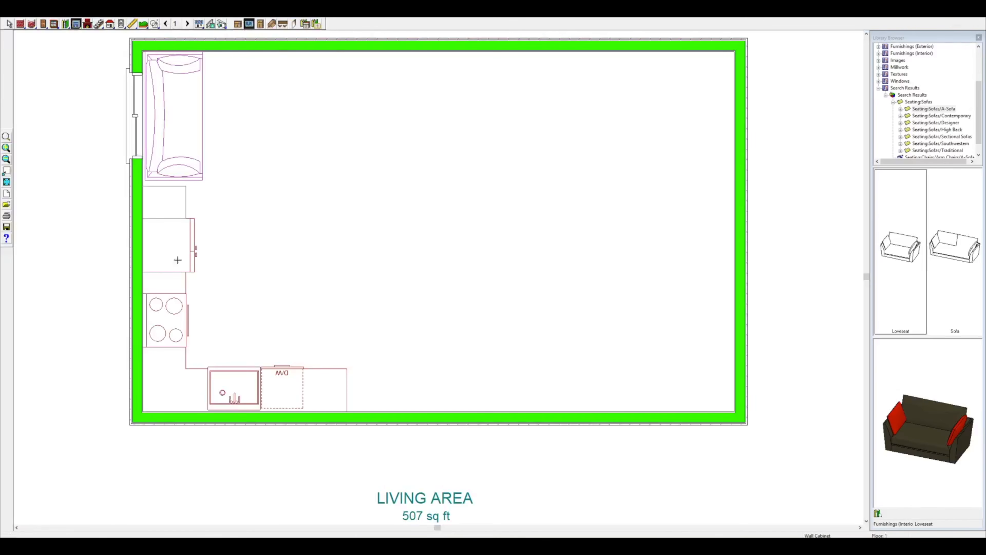
left_click(152, 232)
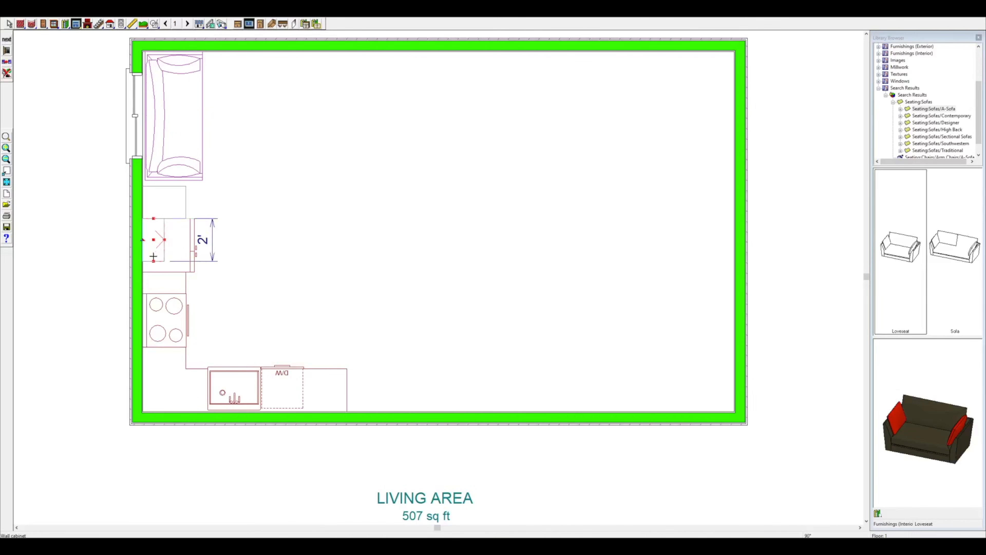
left_click(154, 285)
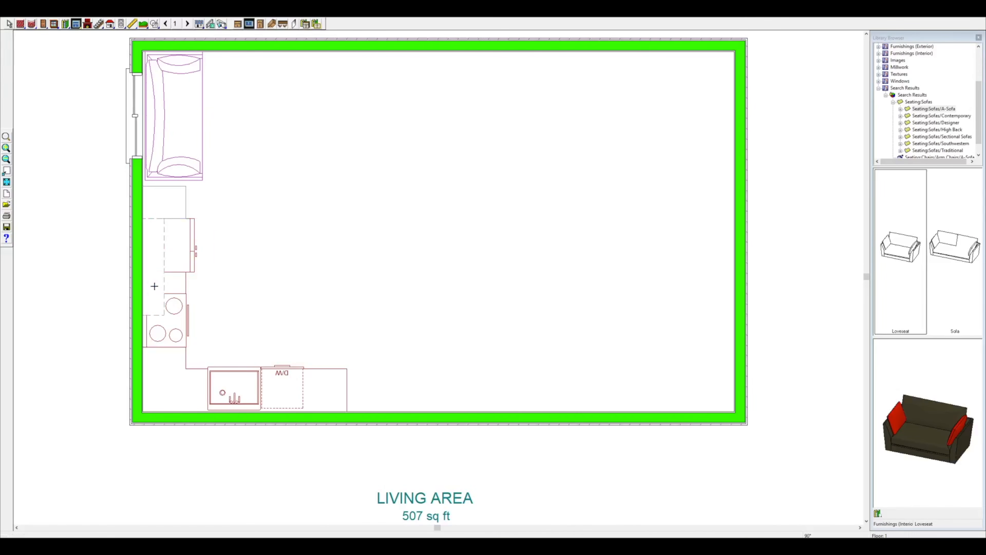
left_click_drag(154, 315, 155, 294)
Continue the wall cabinets with a 2'6 unit above the range, a narrowed unit beside it and a corner unit.
left_click(152, 316)
left_click_drag(153, 336, 152, 350)
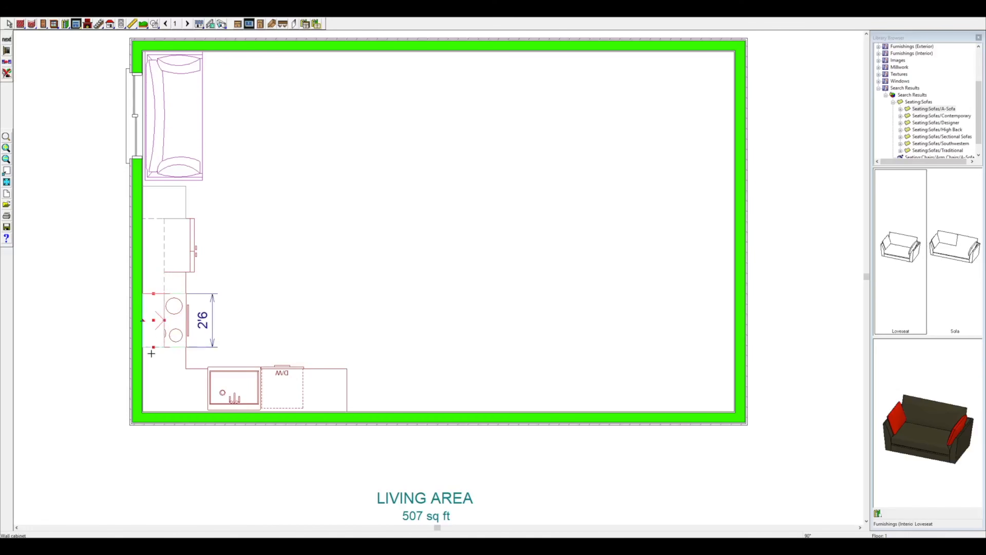
left_click(151, 363)
left_click_drag(152, 389, 153, 373)
left_click(151, 407)
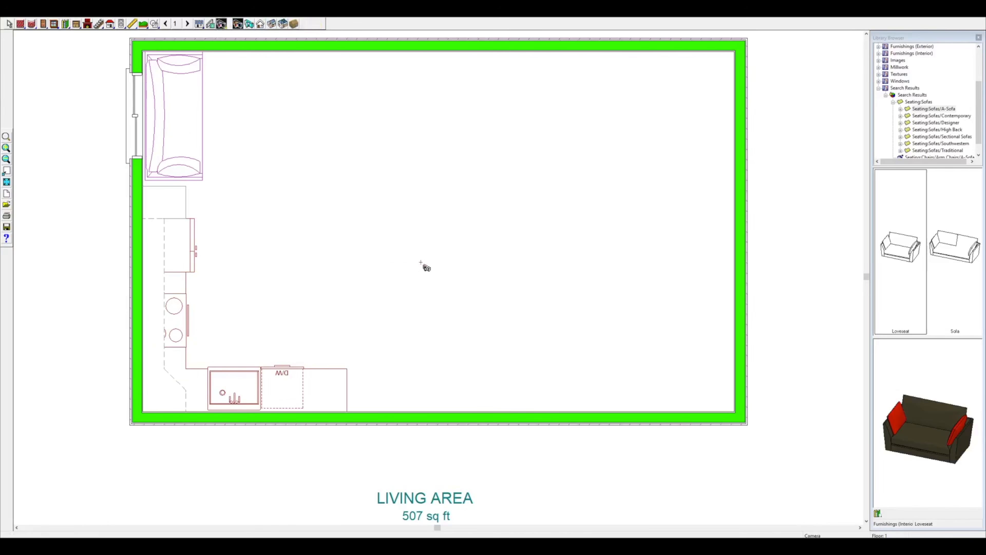
In a 3D camera view, raise the bottoms of the wall cabinets above the refrigerator and the range to shorten both.
left_click(339, 279)
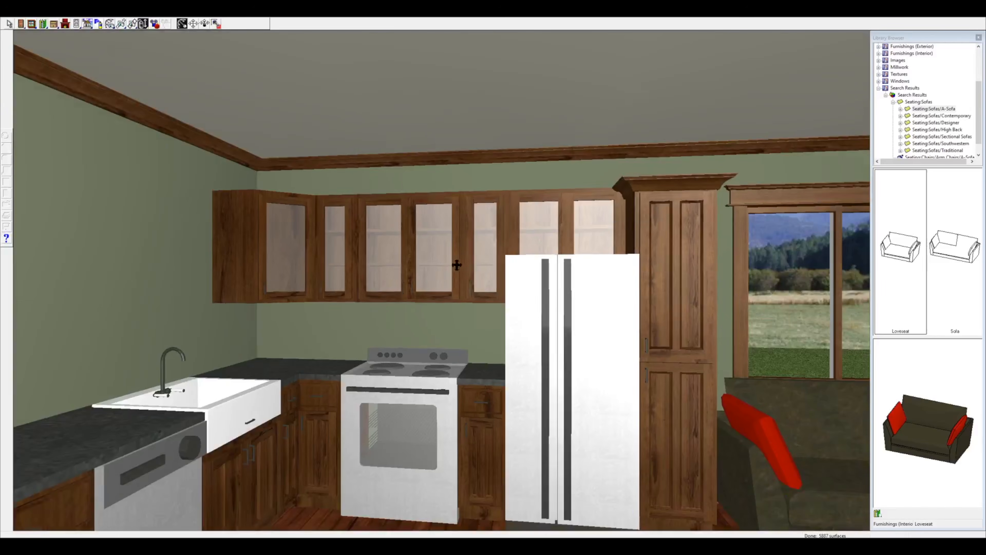
right_click(572, 222)
left_click(582, 227)
left_click_drag(566, 304, 565, 234)
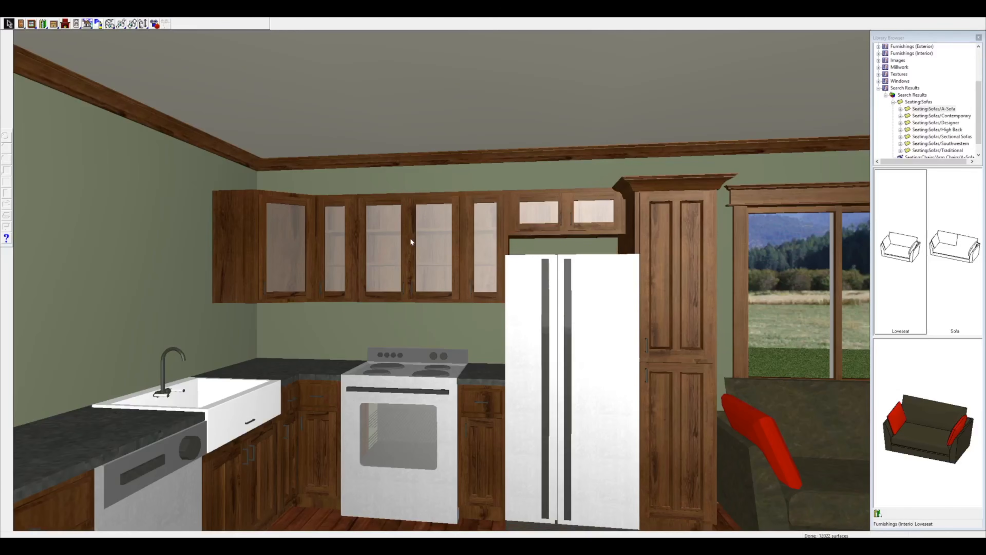
left_click(410, 299)
left_click_drag(416, 253, 408, 235)
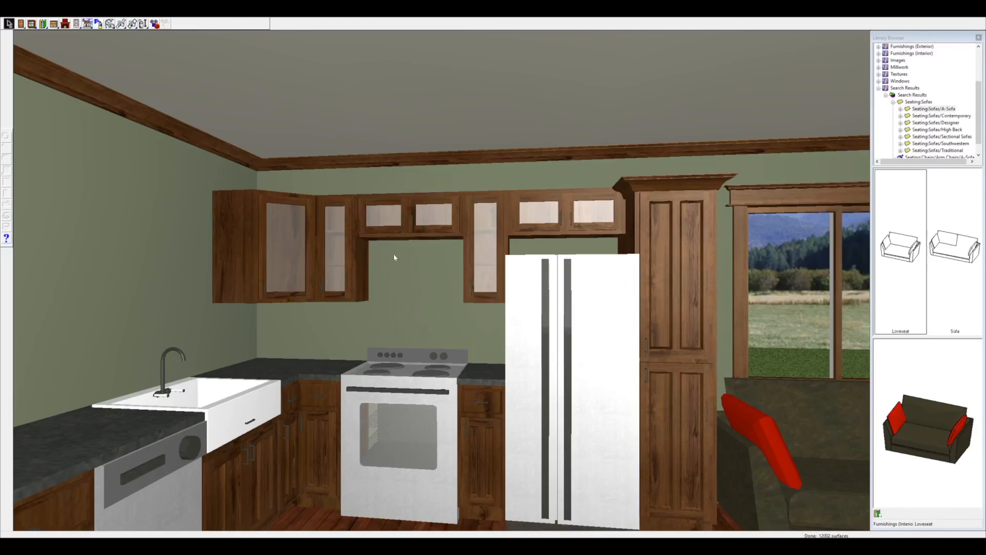
Turn the camera toward the sink wall and place a window in the wall behind the sink.
left_click(142, 24)
left_click_drag(776, 203, 674, 200)
left_click(32, 24)
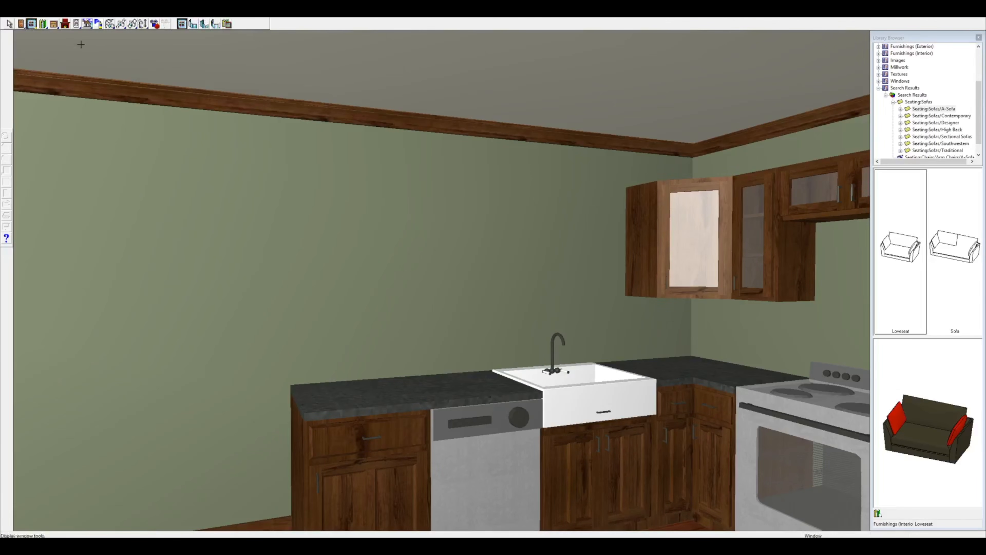
right_click(501, 258)
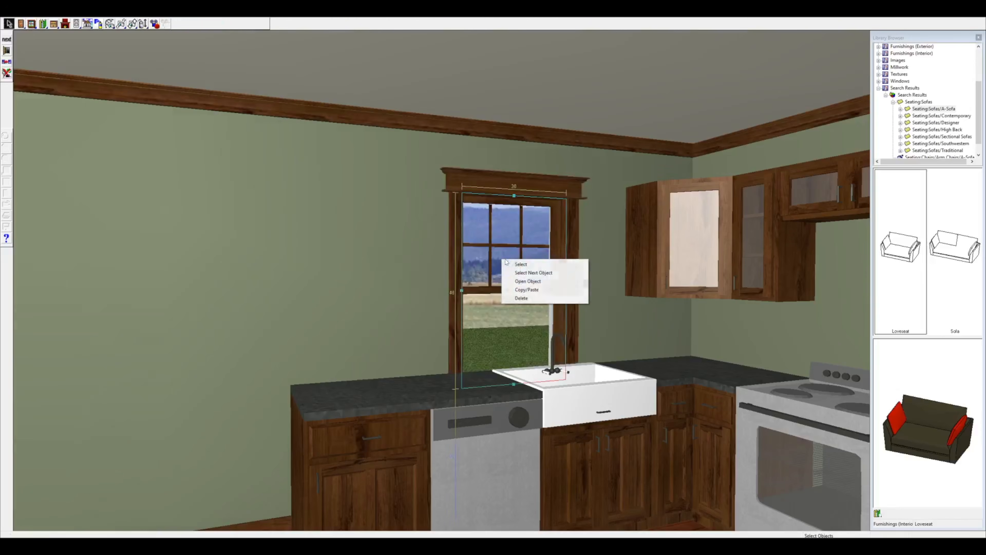
Make the sink window a 36 by 36 left sliding unit with 1 lite across and 1 vertical.
left_click(513, 281)
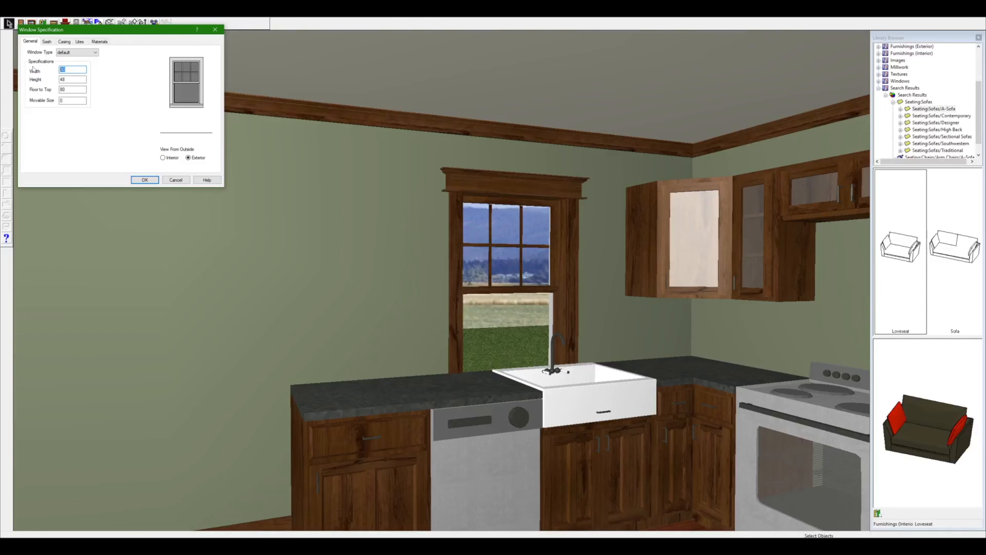
key("Tab")
type("36")
left_click(64, 52)
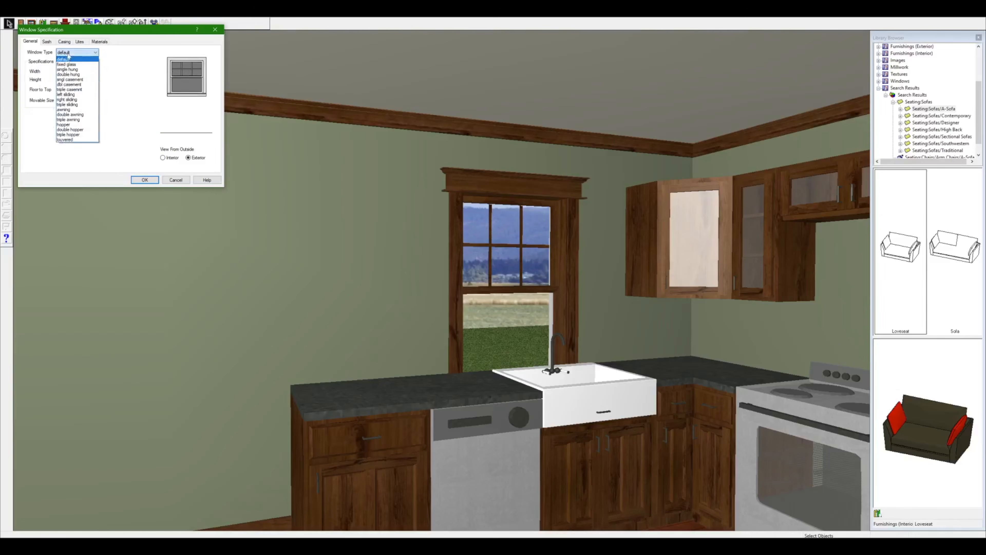
left_click(78, 91)
left_click(79, 42)
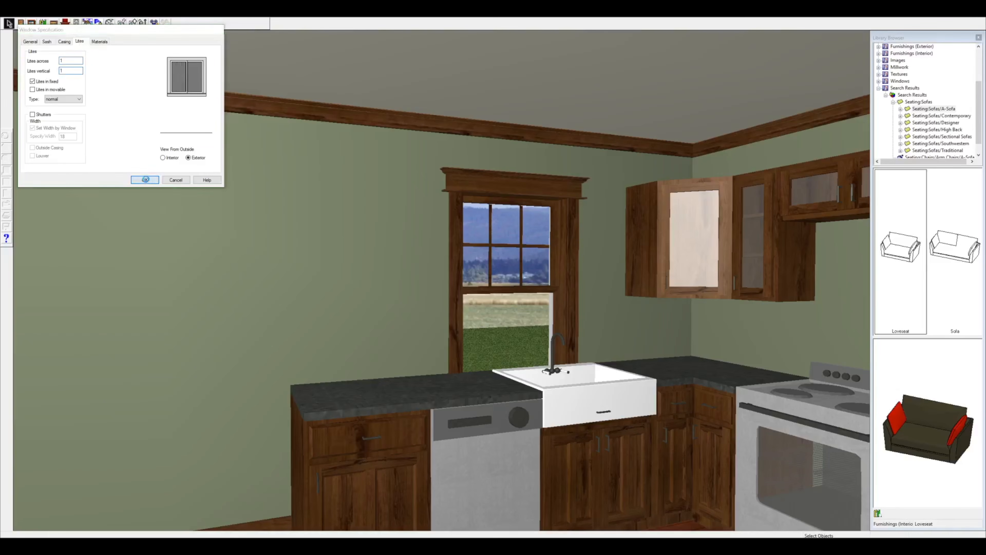
left_click(144, 179)
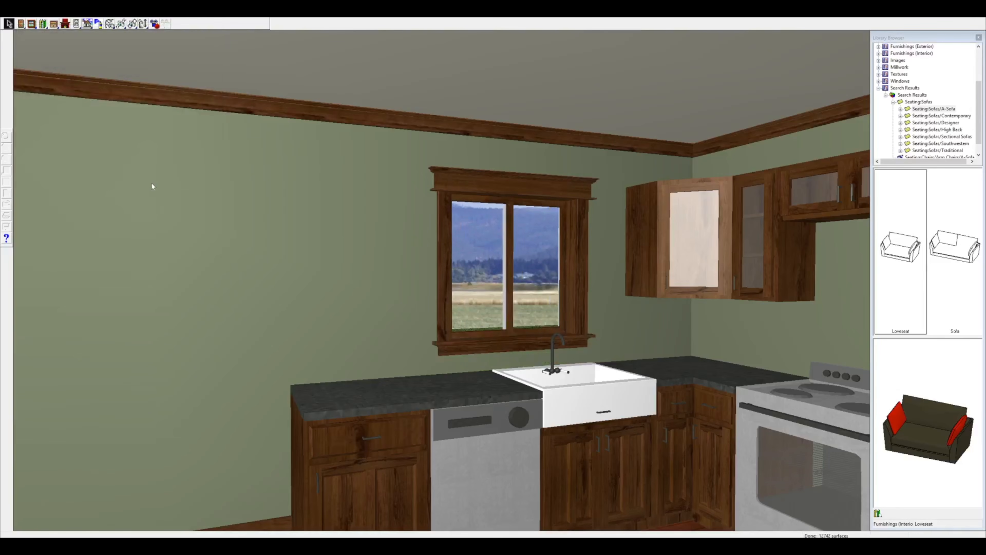
In the floor plan, move the sink window along the bottom wall to 3'5 from the left corner, behind the sink.
left_click(979, 16)
left_click(243, 419)
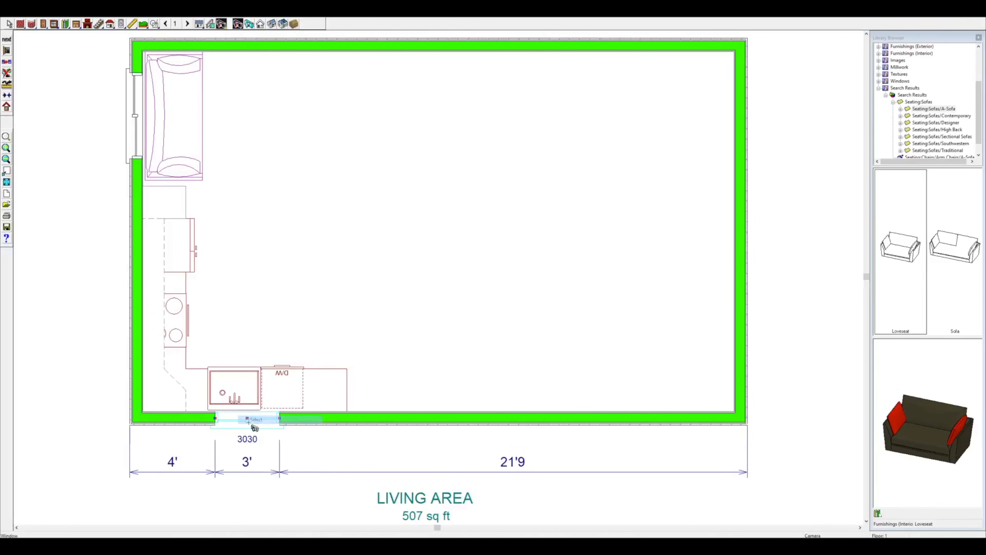
left_click_drag(246, 419, 233, 418)
Copy the sink window and position the copy beside it on the bottom wall, leaving a 5" gap.
right_click(242, 418)
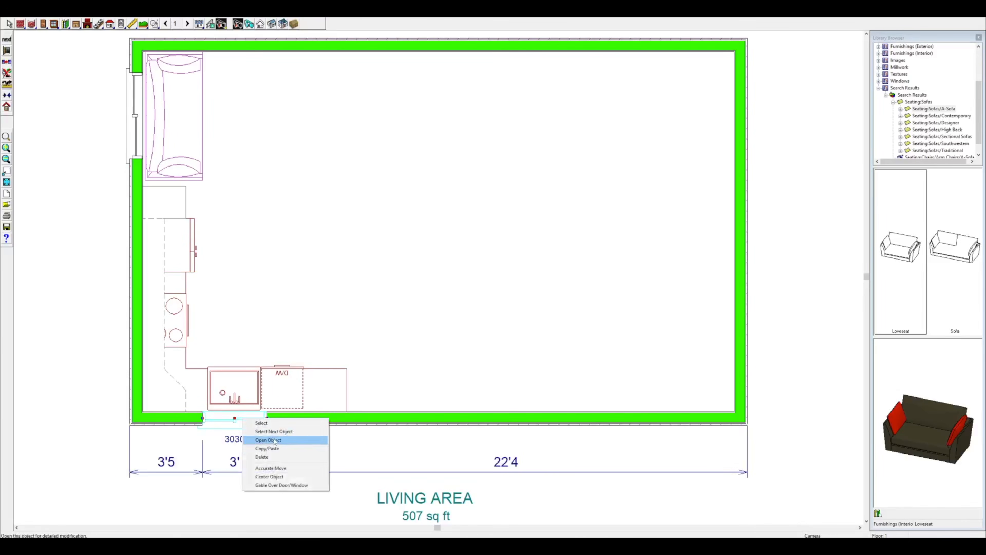
left_click(272, 446)
right_click(305, 419)
left_click(313, 423)
left_click_drag(305, 419, 308, 418)
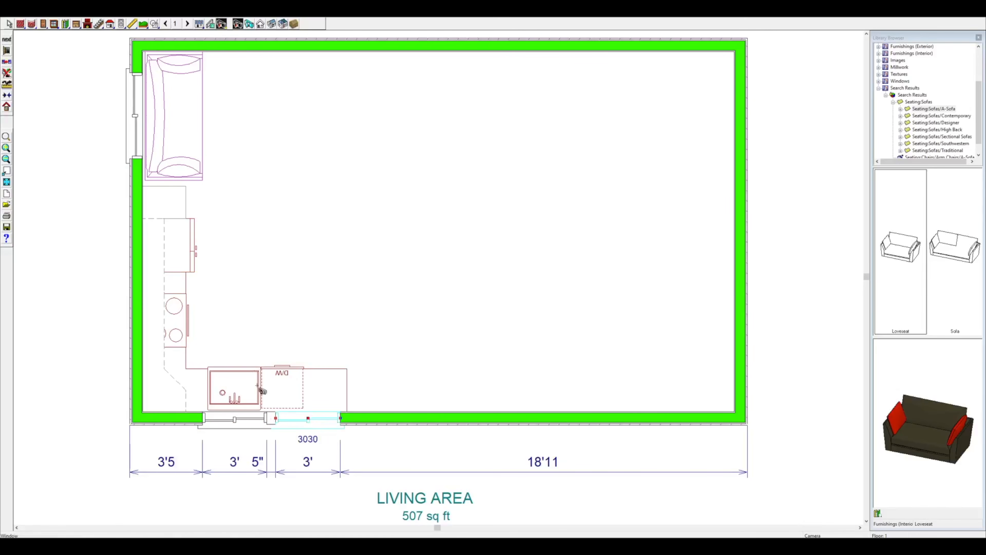
Add a 3' door in the bottom wall, 1'3 to the right of the paired windows.
left_click(43, 24)
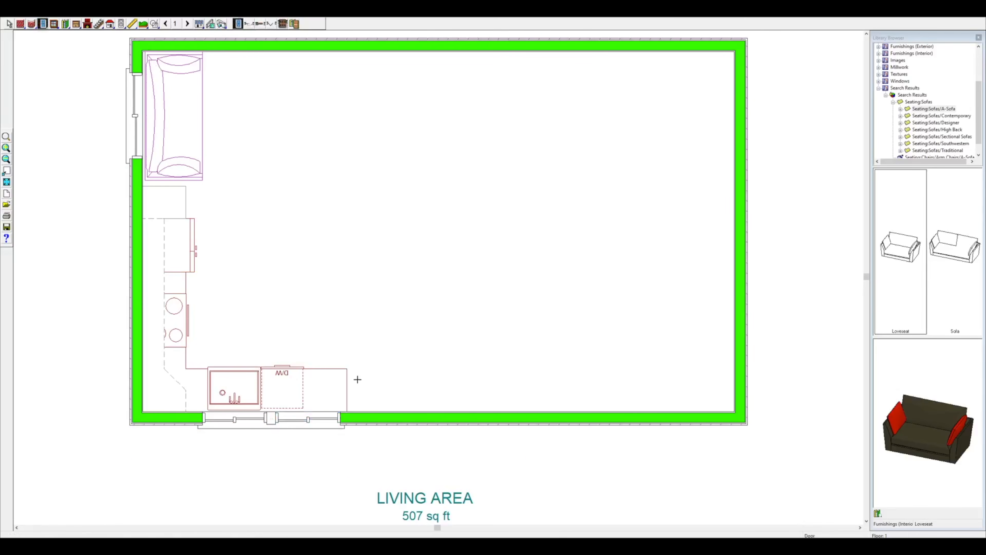
left_click(402, 417)
left_click_drag(402, 418, 401, 421)
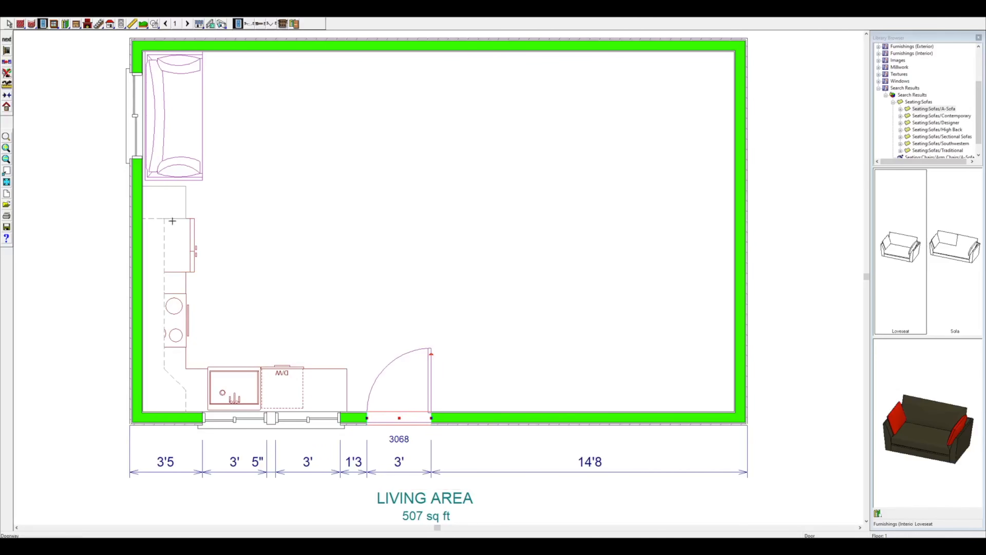
Examine the door, paired windows, kitchen and loveseat corner in a 3D camera view, and return to the floor plan.
left_click(221, 24)
left_click_drag(403, 110, 371, 197)
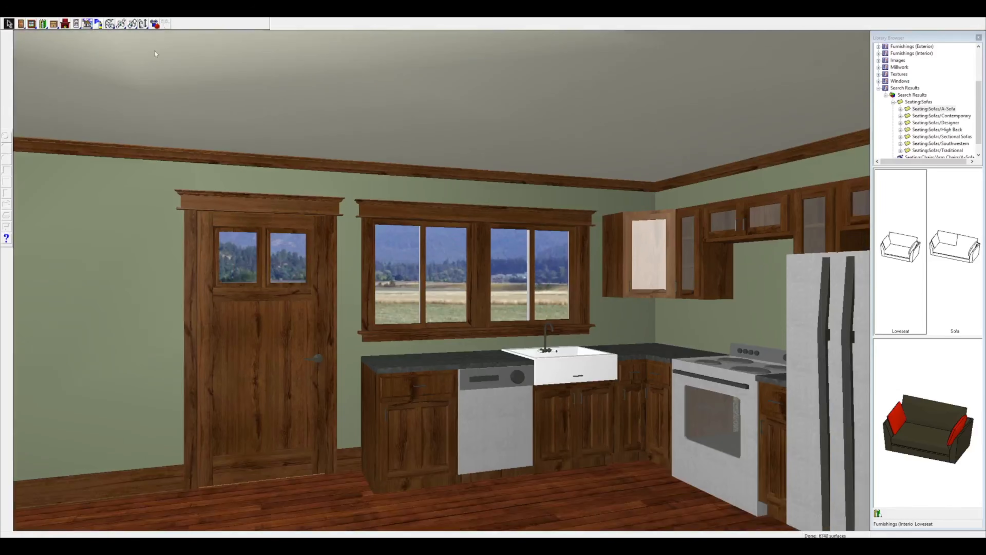
left_click(143, 23)
left_click_drag(438, 228, 677, 264)
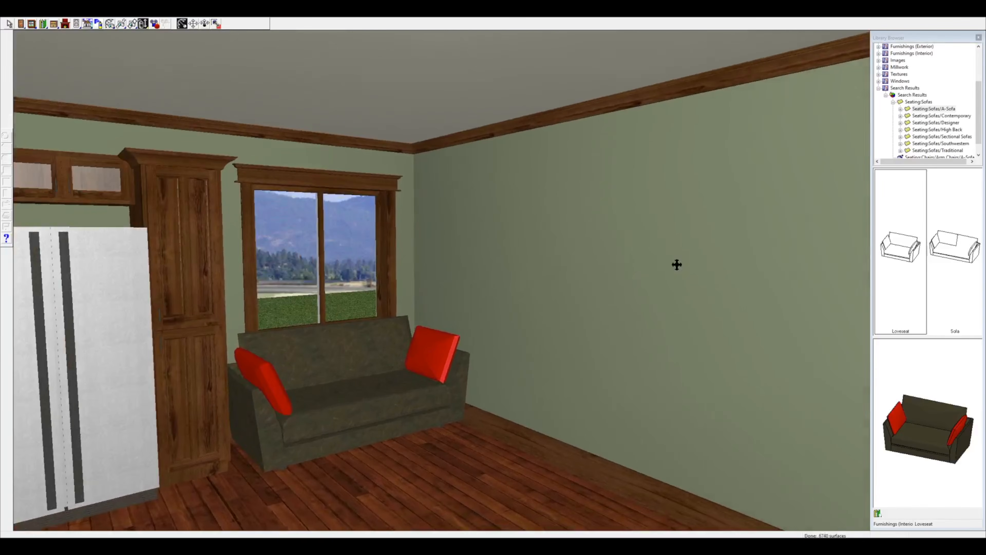
left_click(983, 18)
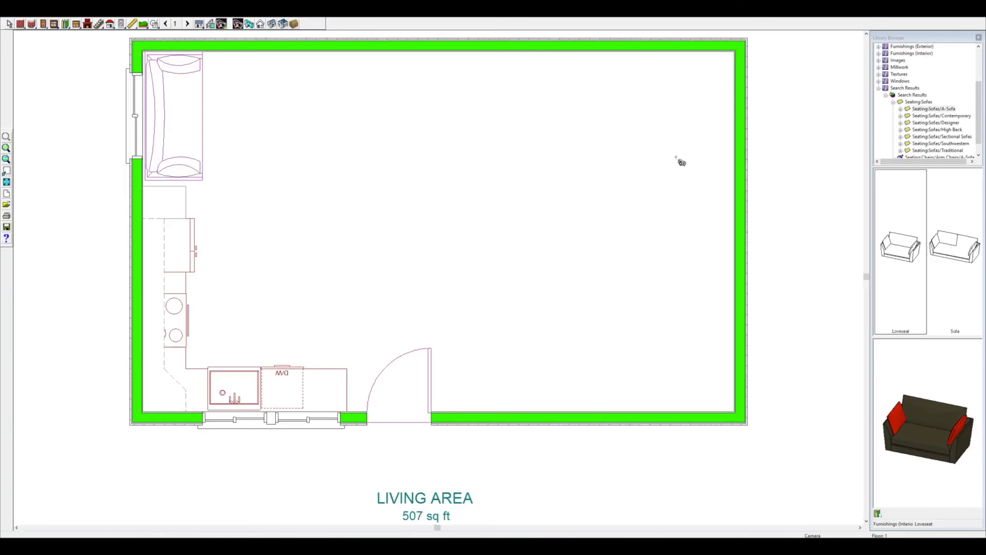
Try to copy the window behind the loveseat, with the whole plan fitted on screen.
right_click(137, 107)
left_click(158, 138)
left_click(6, 181)
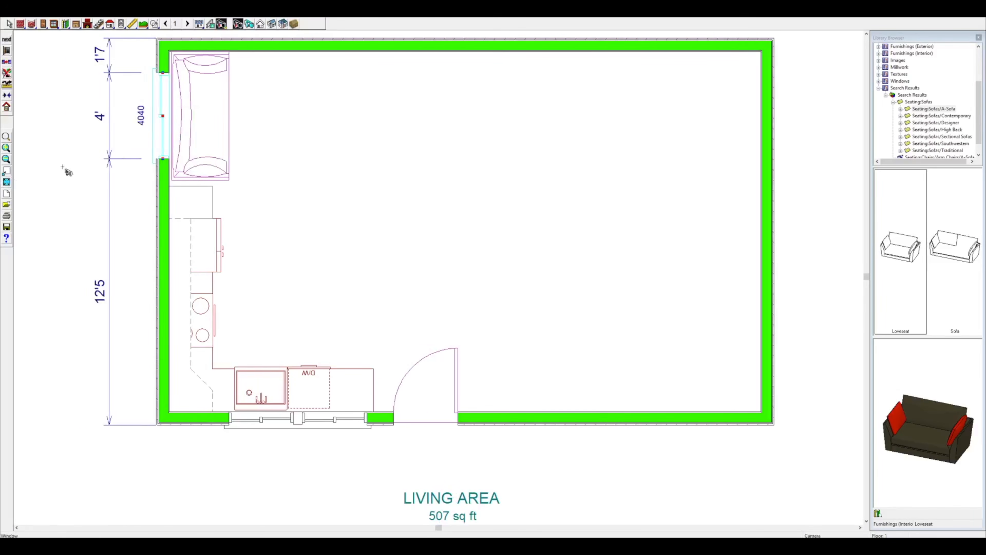
key("Escape")
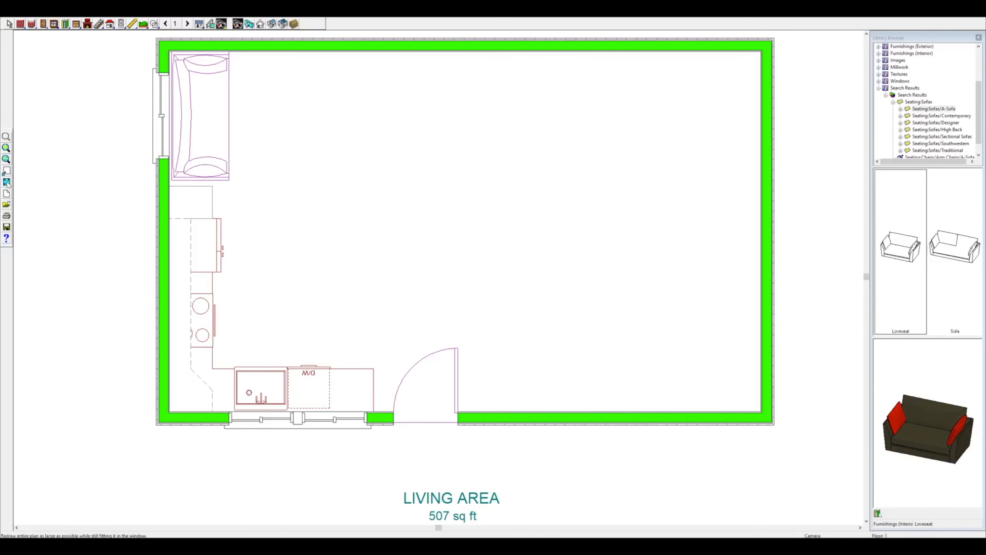
Copy the window behind the loveseat into the top wall and move the copy close to the left corner.
right_click(167, 115)
left_click(194, 143)
left_click(237, 46)
right_click(234, 46)
left_click(238, 50)
left_click_drag(234, 45, 227, 44)
Duplicate the top-wall window and position the second copy right beside the first one.
right_click(228, 44)
left_click(249, 75)
left_click(324, 49)
right_click(324, 47)
left_click(333, 49)
left_click_drag(325, 50, 323, 50)
Copy the loveseat and place the copy against the top wall, turned to face the original.
right_click(202, 102)
left_click(217, 132)
left_click(345, 119)
right_click(320, 118)
left_click(334, 122)
left_click_drag(322, 93, 349, 115)
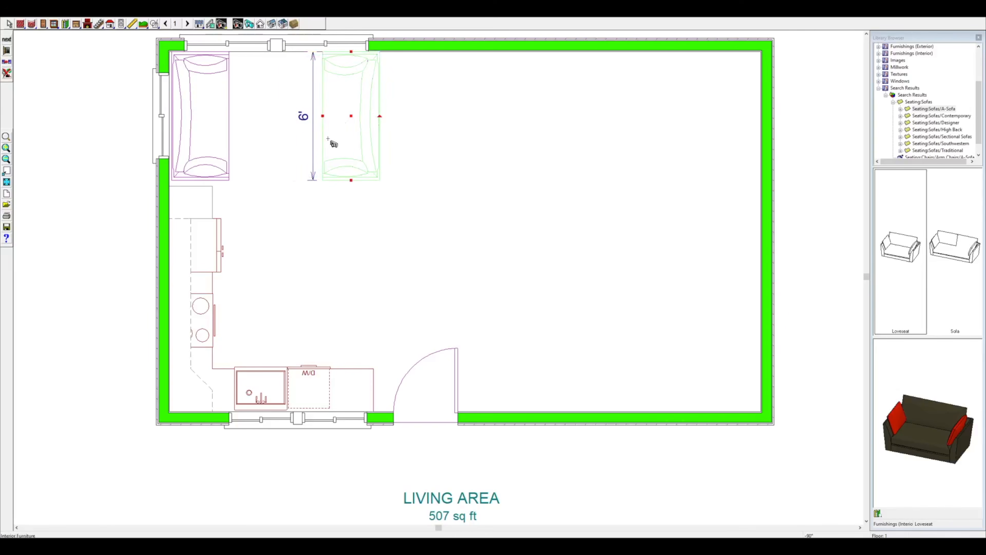
Examine the facing loveseats and corner windows in a 3D camera view, and return to the floor plan.
left_click_drag(310, 297, 305, 229)
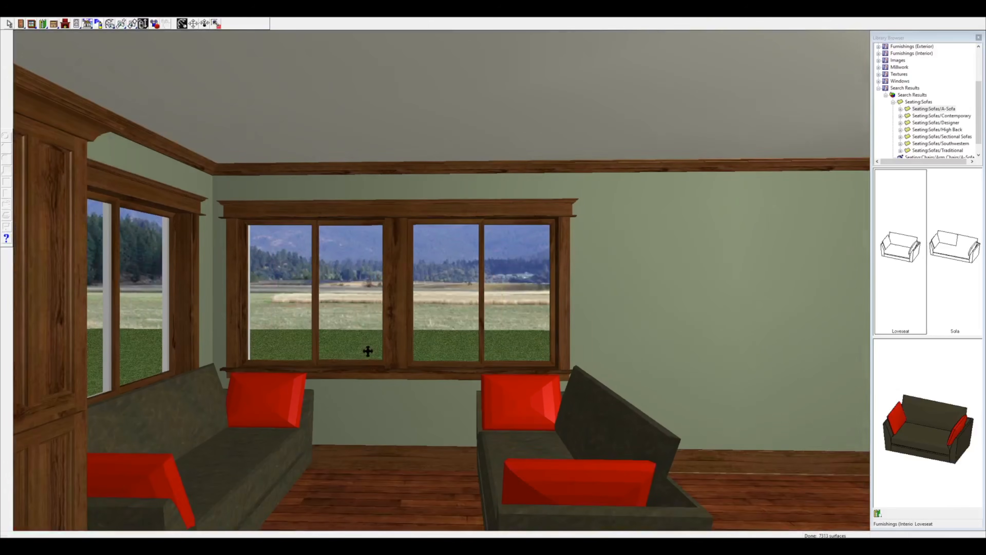
left_click_drag(383, 198, 320, 218)
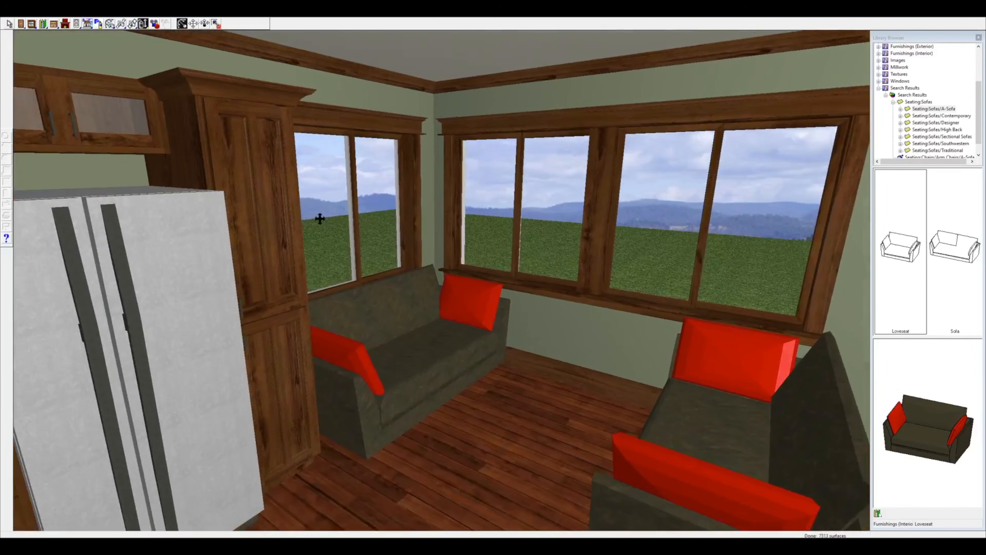
left_click(978, 17)
Find the rectangular Straightback (seats 4) dining table in the library and place it below the copied loveseat.
left_click(878, 513)
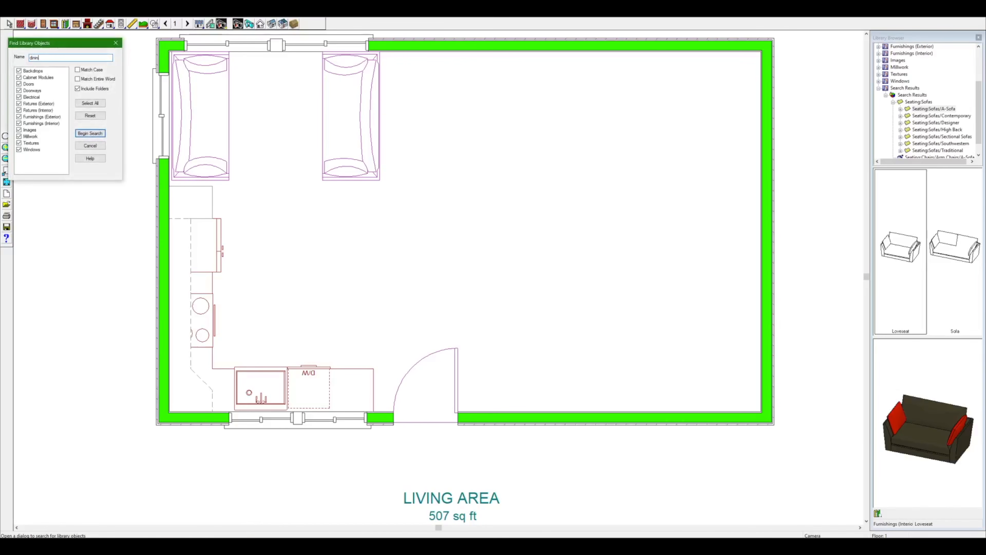
key("Return")
double_click(935, 232)
double_click(928, 251)
double_click(933, 254)
left_click(962, 257)
left_click(357, 241)
Rotate the dining table so its length runs vertically and fit its end against the copied loveseat.
right_click(358, 237)
left_click(385, 256)
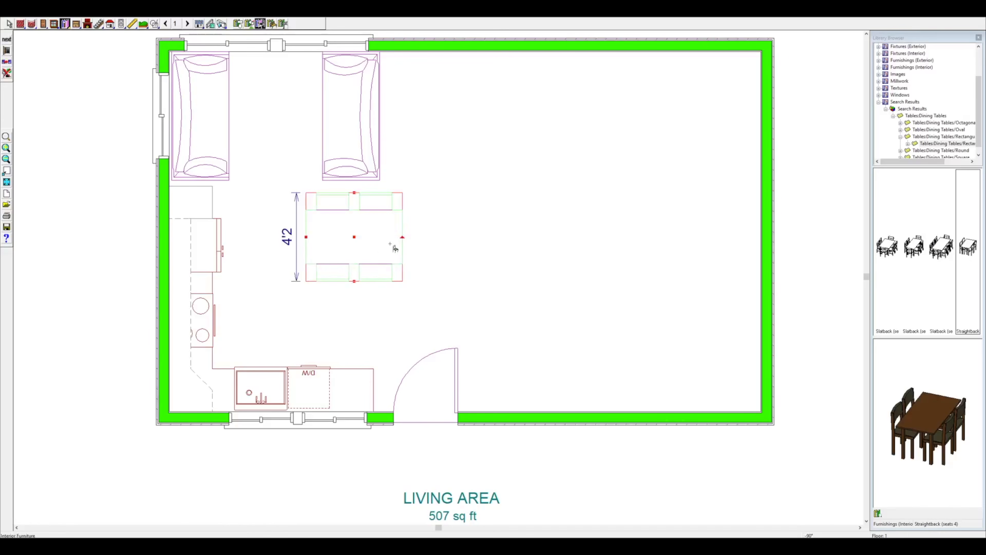
left_click(402, 237)
right_click(389, 234)
left_click(401, 239)
left_click_drag(400, 234, 358, 312)
left_click_drag(354, 237, 359, 262)
left_click_drag(350, 210, 351, 199)
left_click_drag(351, 253, 351, 234)
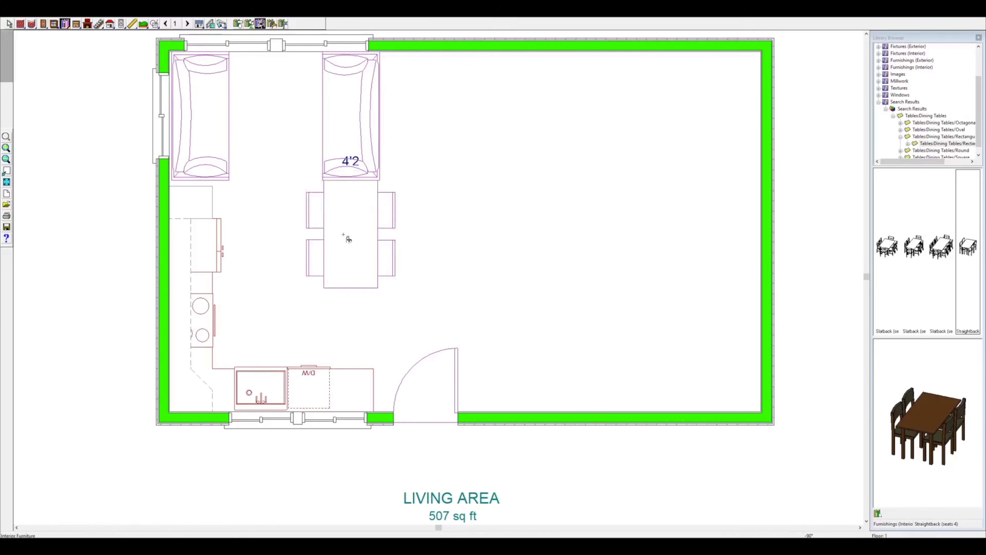
right_click(354, 105)
left_click(358, 108)
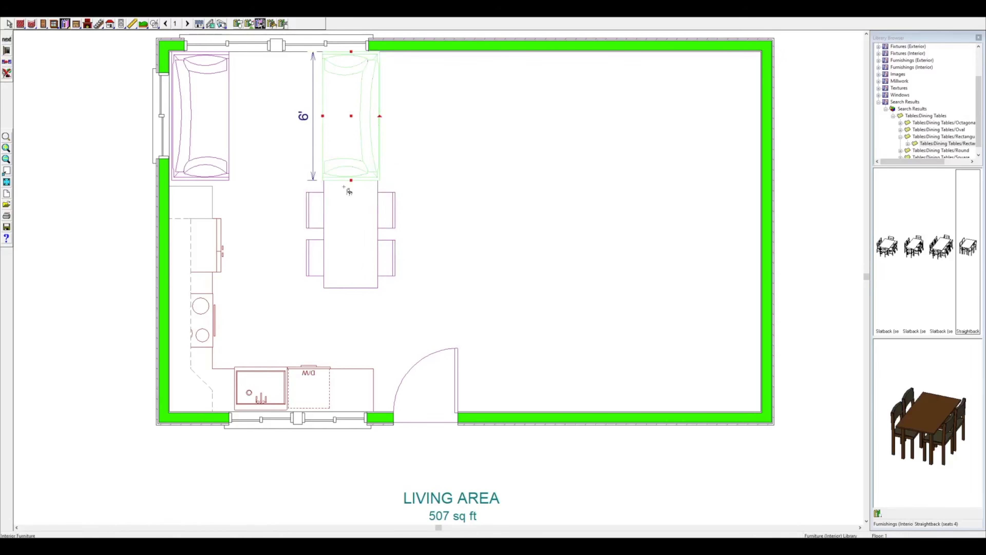
Draw interior walls enclosing a room in the top-right corner, running behind the copied loveseat and across to the right exterior wall.
left_click(21, 23)
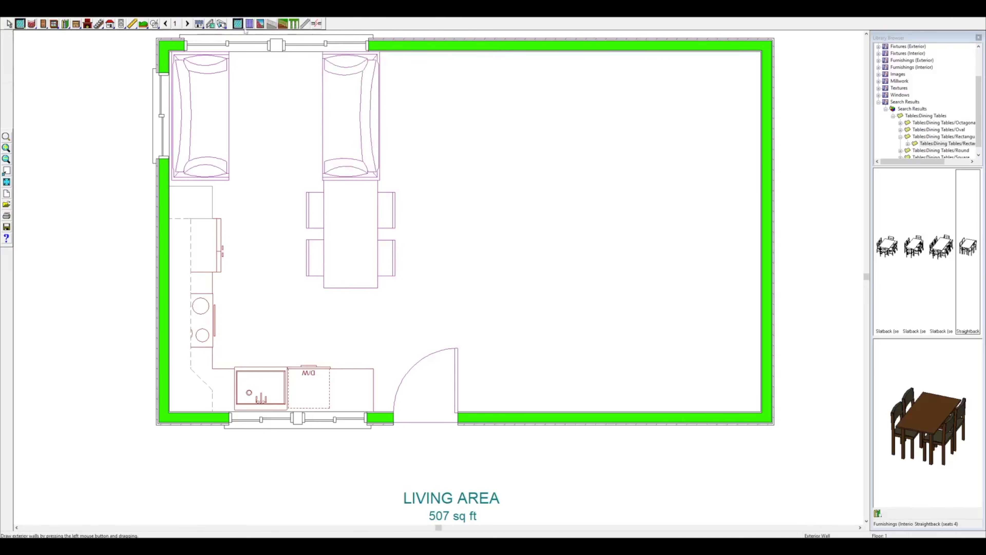
left_click_drag(765, 179, 496, 179)
left_click_drag(396, 178, 392, 179)
left_click_drag(393, 48, 390, 178)
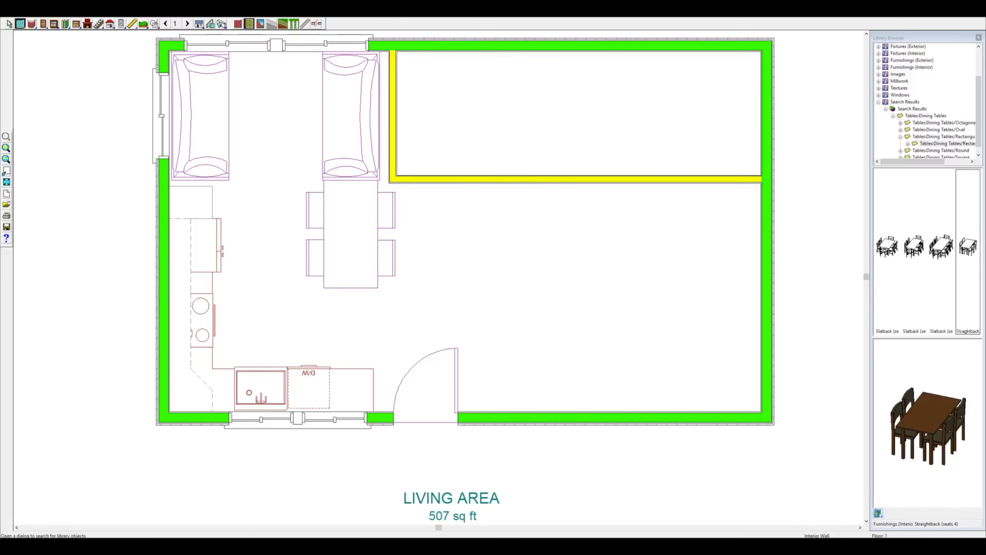
Find a Left Tub-Shower in the library, place it in the enclosed room's top-left corner and check its specification.
left_click(878, 513)
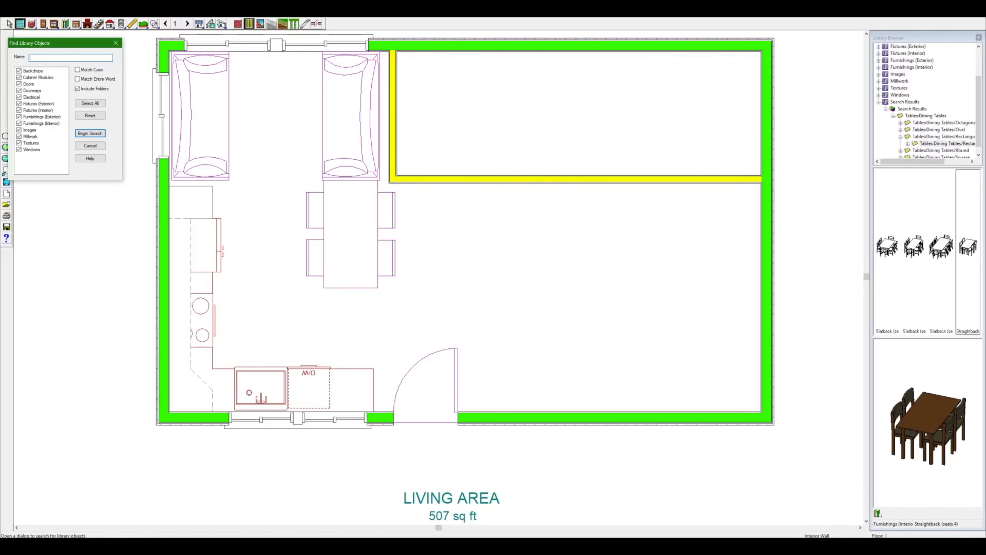
key("Return")
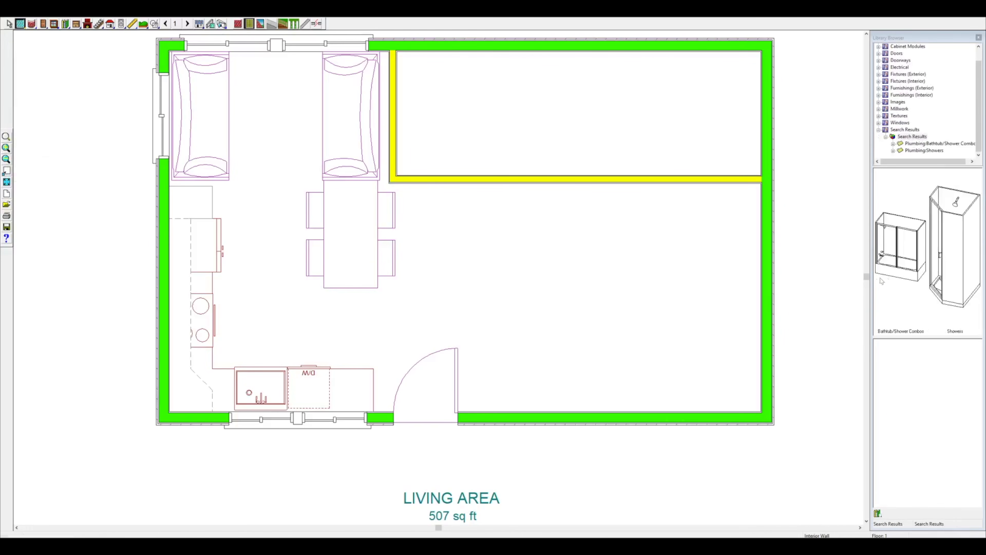
double_click(924, 256)
double_click(944, 259)
double_click(965, 262)
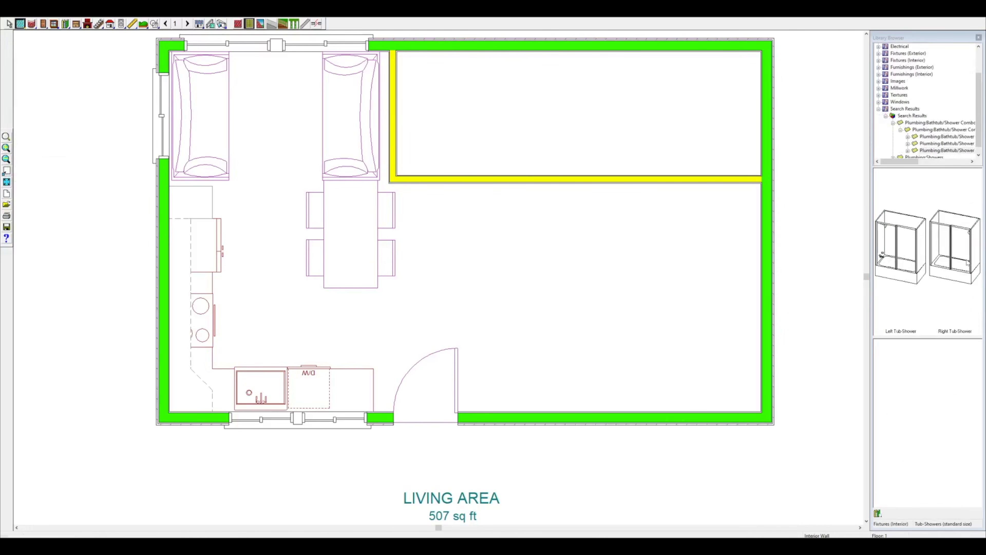
left_click(893, 252)
left_click(435, 93)
right_click(412, 93)
left_click(431, 112)
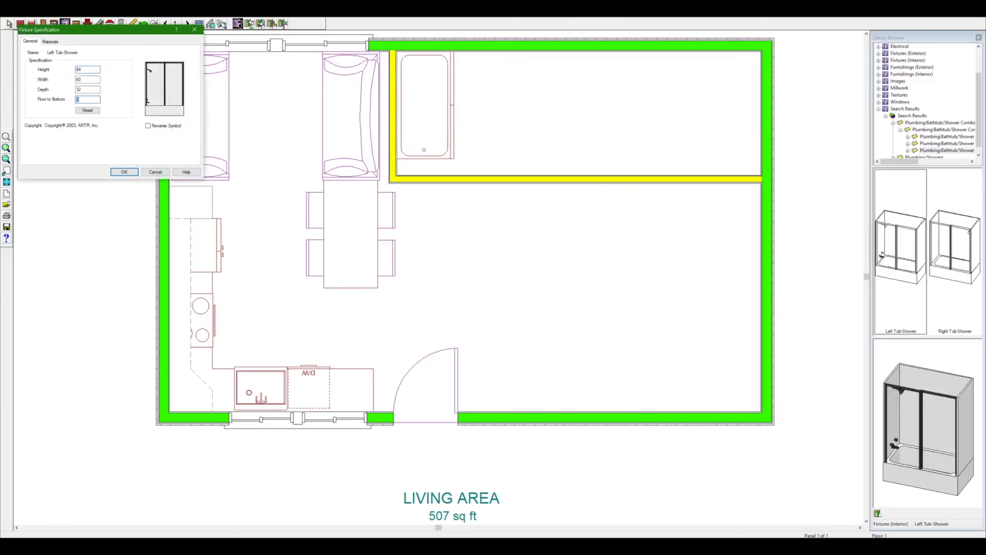
left_click(126, 174)
Move the bathroom's long horizontal wall up to the end of the tub, 5'10 from the top exterior wall.
right_click(471, 180)
left_click(476, 184)
left_click_drag(470, 179, 470, 164)
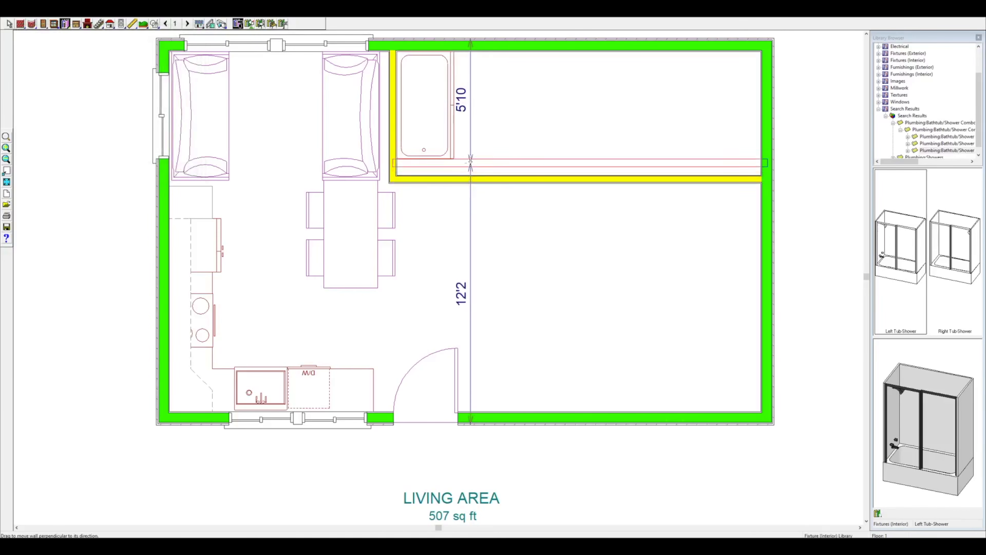
Draw a vertical interior wall from the bottom wall to the bathroom wall and shift it to 13'6 from the right exterior wall.
left_click(20, 24)
left_click_drag(494, 417, 485, 161)
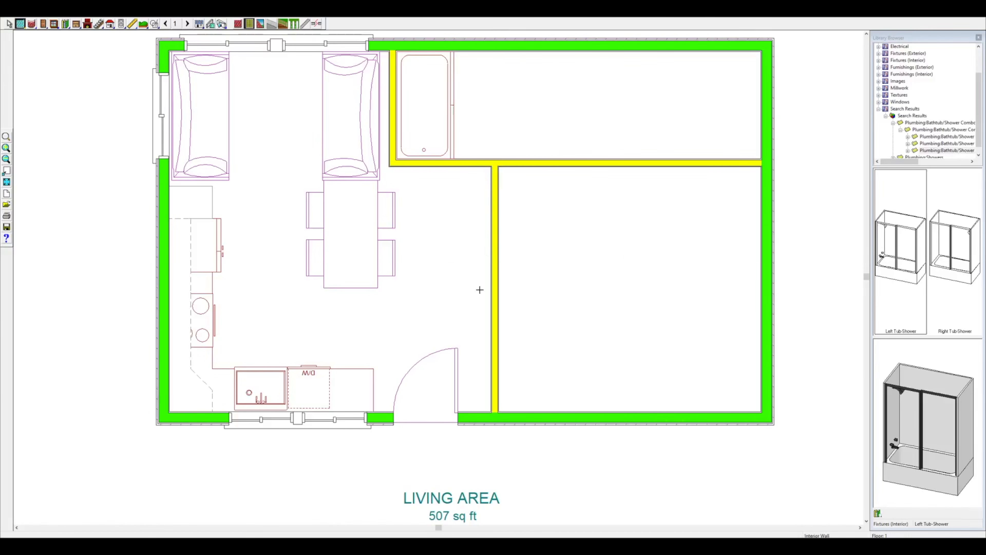
left_click(495, 267)
left_click_drag(495, 267, 484, 267)
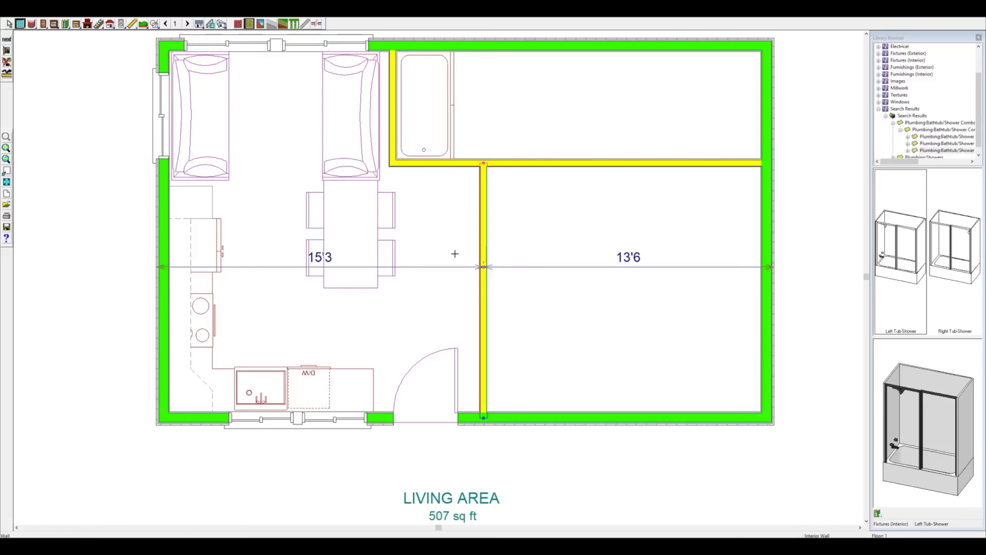
Place a 2' wide base cabinet in the bottom-right corner of the bedroom and extend its depth.
left_click(76, 23)
left_click(740, 391)
left_click_drag(717, 390, 706, 390)
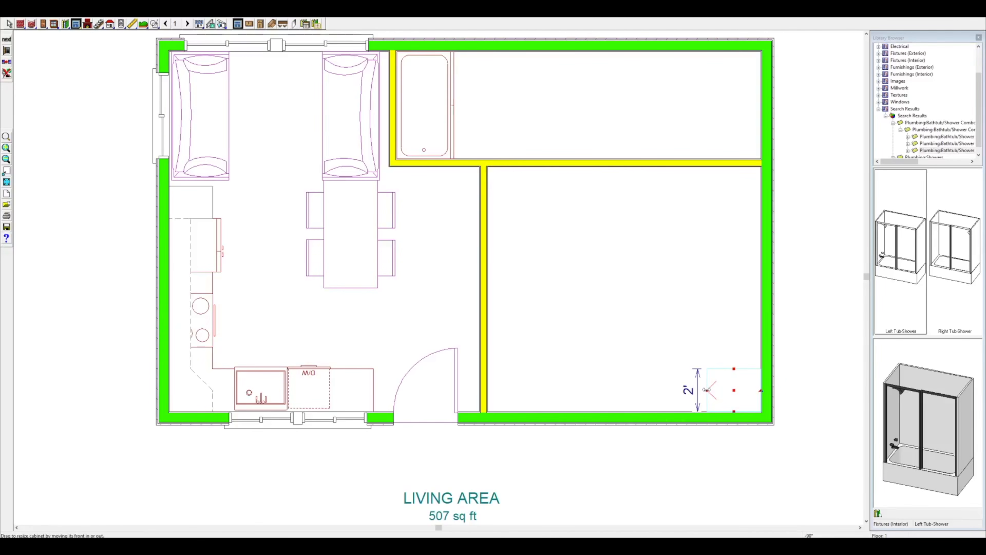
Search the library for queen beds and place the Queen (arch) bed in the bedroom.
left_click(877, 513)
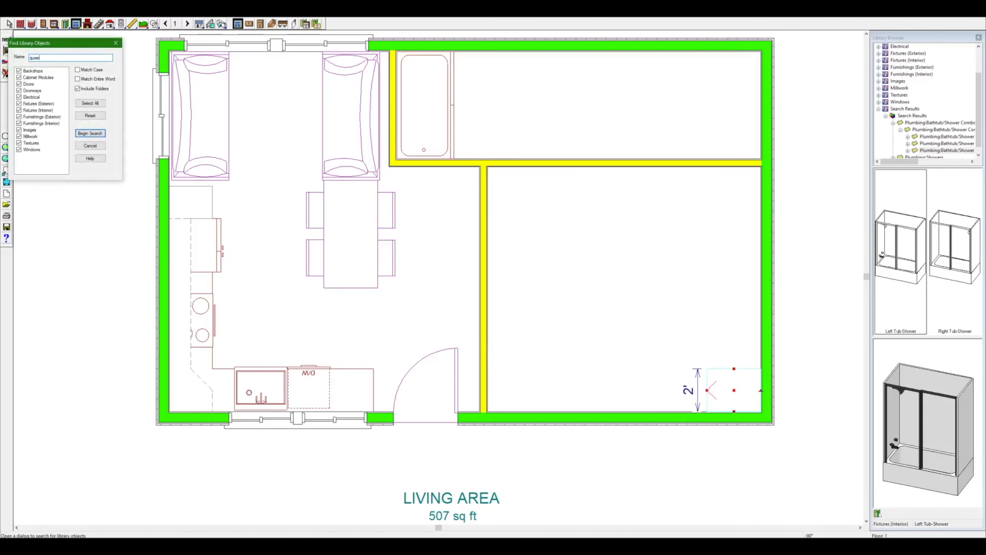
type("quee")
key("Return")
double_click(899, 255)
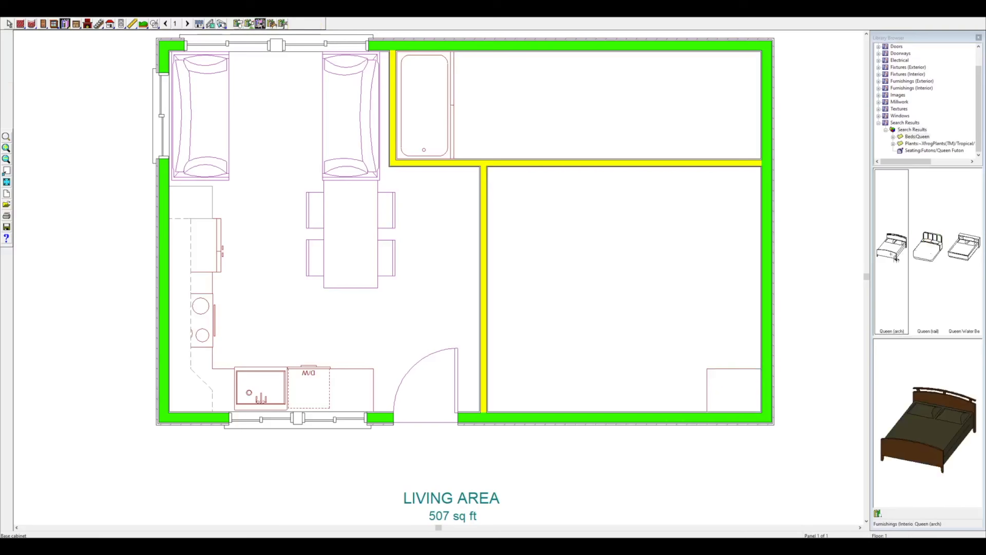
left_click(594, 293)
Rotate the bed so its headboard faces the bottom wall and move it against that wall beside the cabinet.
right_click(595, 293)
left_click(600, 297)
left_click_drag(593, 219, 597, 341)
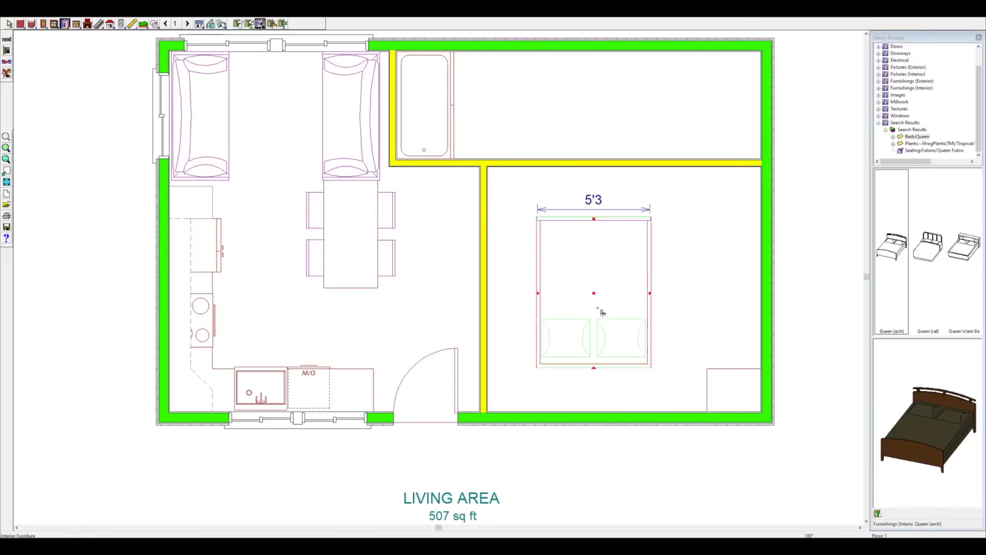
left_click_drag(598, 300, 658, 342)
Copy the bedroom base cabinet to the other side of the bed and rotate the copy to match the original.
right_click(725, 381)
left_click(734, 412)
left_click(571, 389)
right_click(569, 380)
left_click(583, 386)
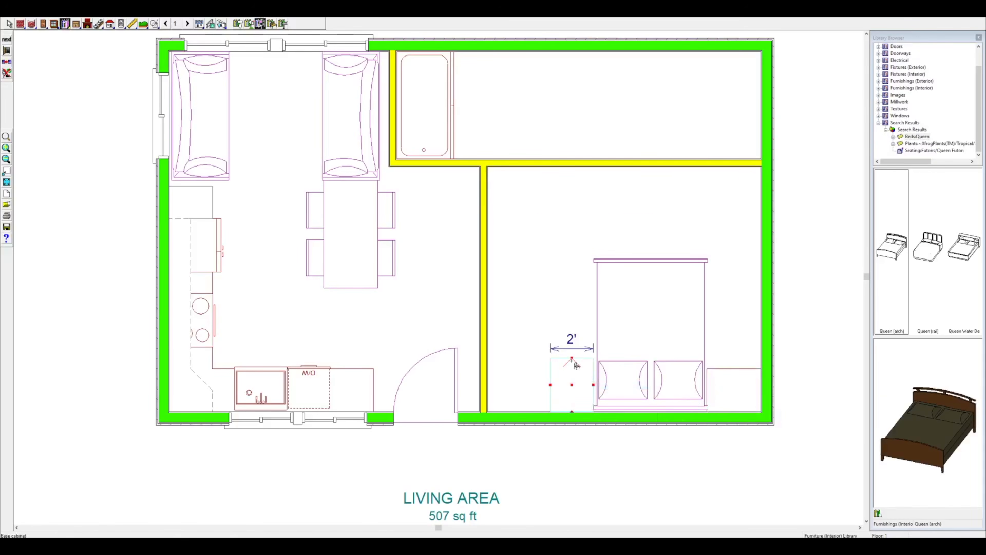
mouse_move(575, 417)
left_mouse_down()
mouse_move(588, 406)
mouse_move(583, 391)
mouse_move(566, 407)
left_mouse_up()
Try the vertical bedroom wall against the copied cabinet at 11'1 from the right exterior wall, and shift it back near the entry door.
right_click(484, 294)
left_click(498, 298)
left_click_drag(484, 294, 535, 294)
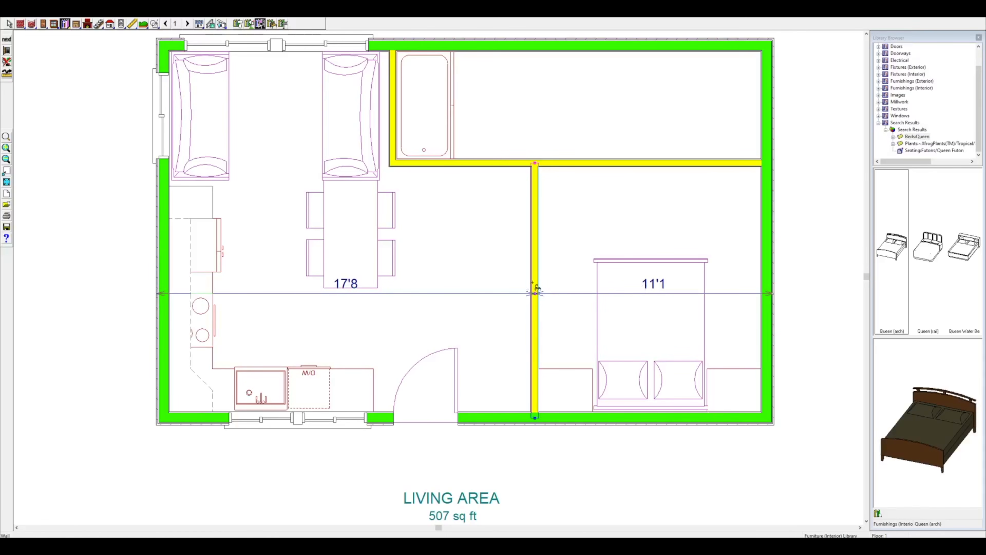
left_click_drag(534, 294, 478, 294)
Shift the left cabinet, the bed and the right cabinet so they sit side by side against the vertical bedroom wall.
left_click(567, 390)
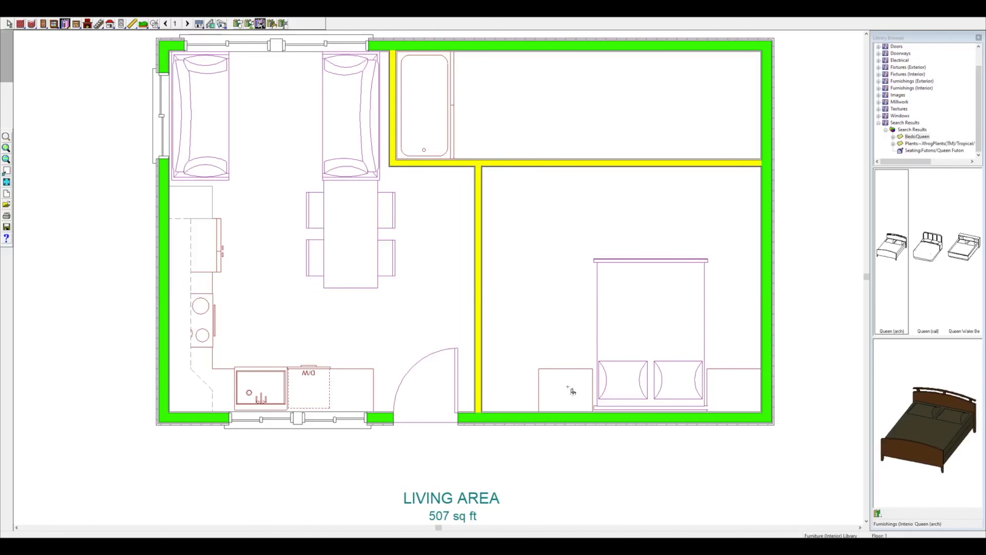
left_click_drag(566, 390, 509, 390)
right_click(646, 311)
left_click(652, 316)
left_click_drag(651, 334, 584, 337)
left_click(737, 378)
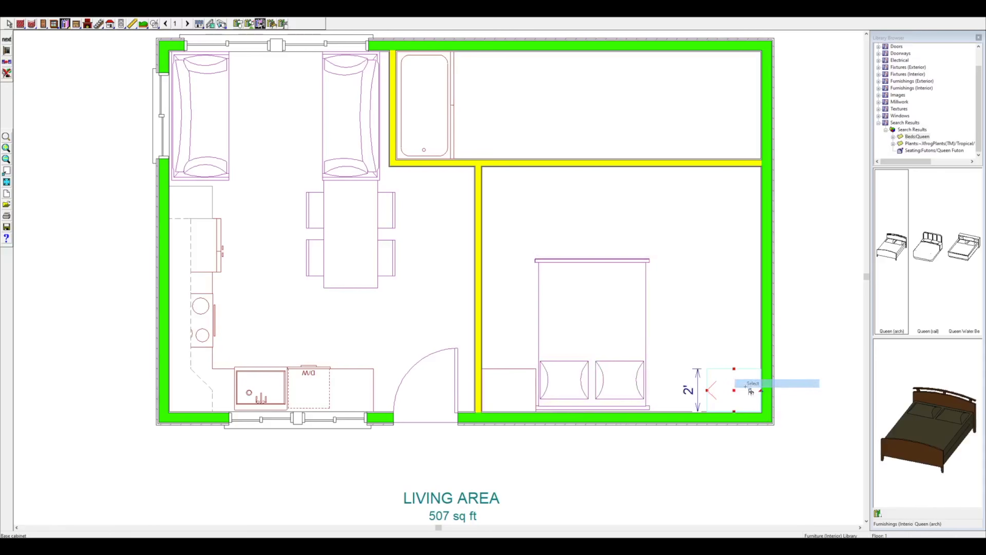
left_click_drag(733, 390, 676, 390)
Move the right exterior wall in to the right cabinet, 11'1 from the vertical bedroom wall.
right_click(772, 308)
left_click(776, 311)
left_click_drag(771, 303, 709, 303)
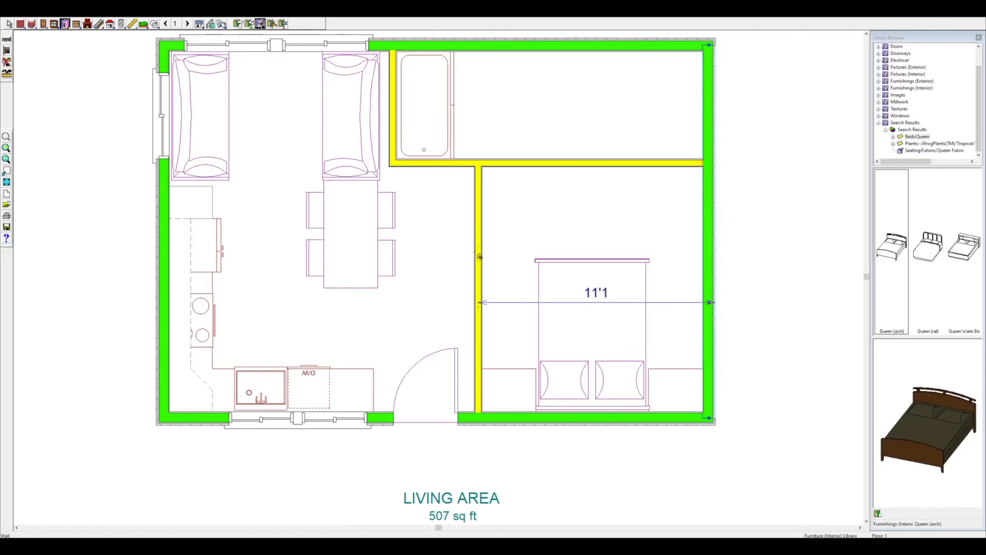
Delete the vertical bedroom wall and check the building's length from the right exterior wall.
right_click(479, 215)
left_click(500, 242)
right_click(712, 220)
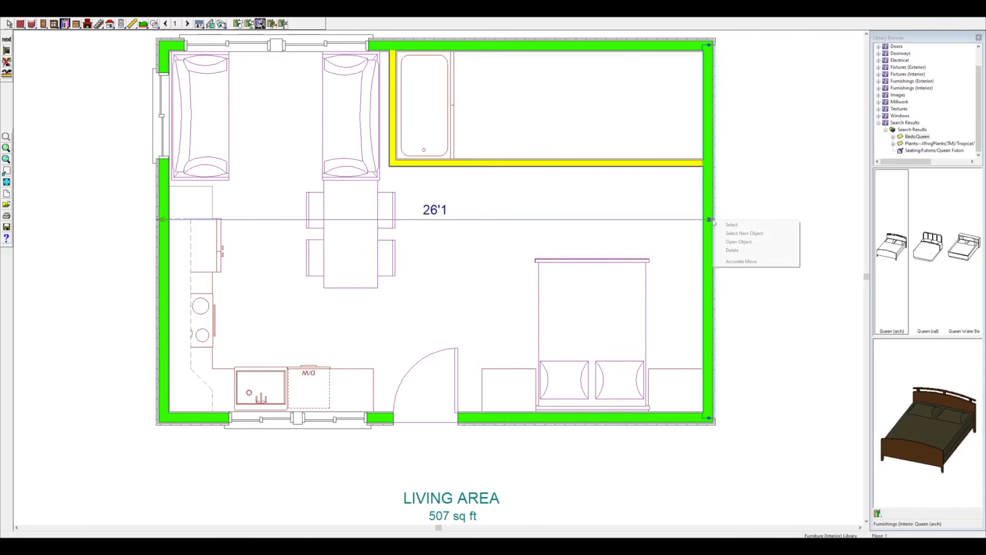
left_click(723, 225)
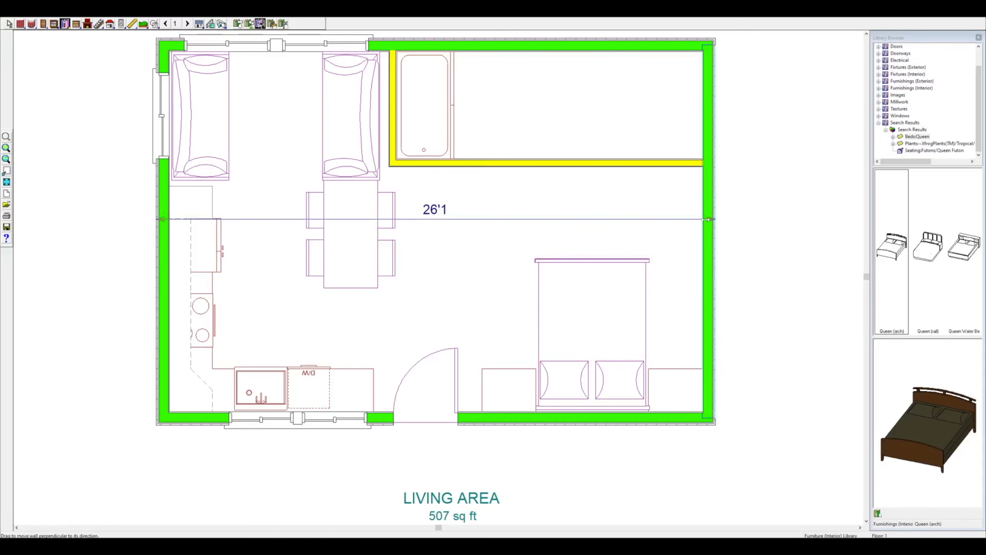
left_click(709, 219)
Delete the base cabinets on both sides of the bed.
right_click(531, 387)
left_click(542, 392)
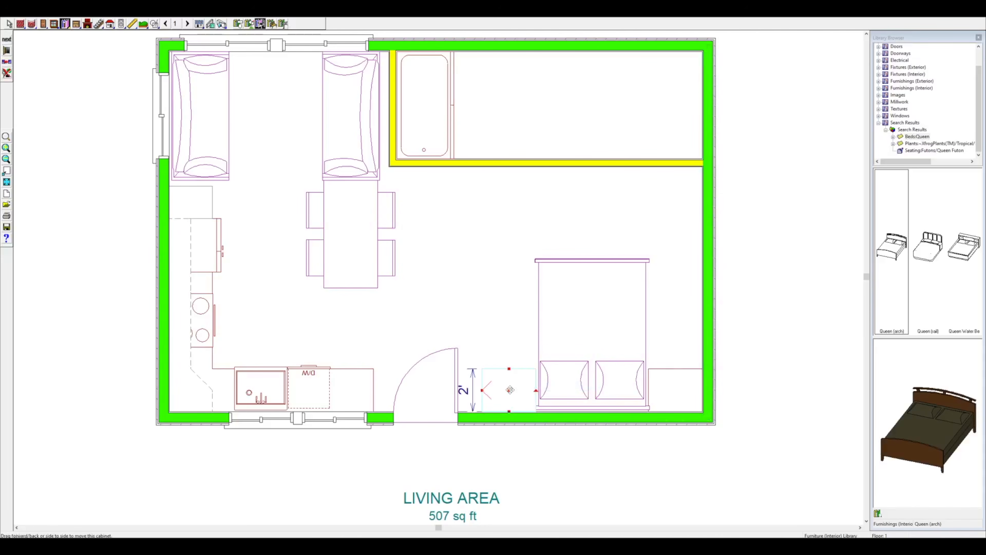
key("Delete")
right_click(592, 337)
left_click(597, 342)
right_click(668, 382)
left_click(694, 413)
Nudge the bed slightly left and move the right exterior wall to a building length of 26'.
right_click(598, 314)
left_click(608, 319)
left_click_drag(588, 335, 586, 335)
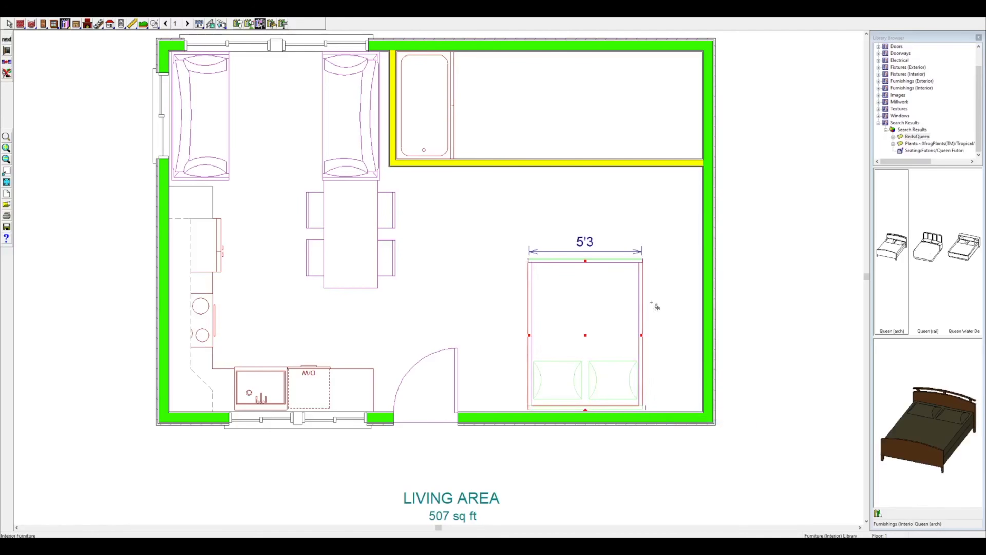
left_click(711, 229)
left_click_drag(711, 229, 709, 229)
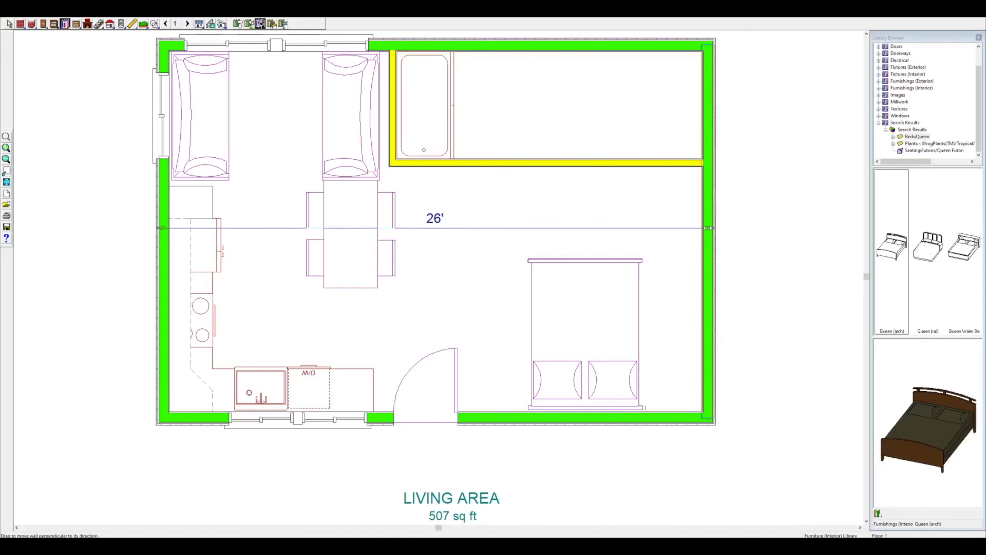
Switch to the calculator, multiply 18 by 26 and close it.
left_click(251, 546)
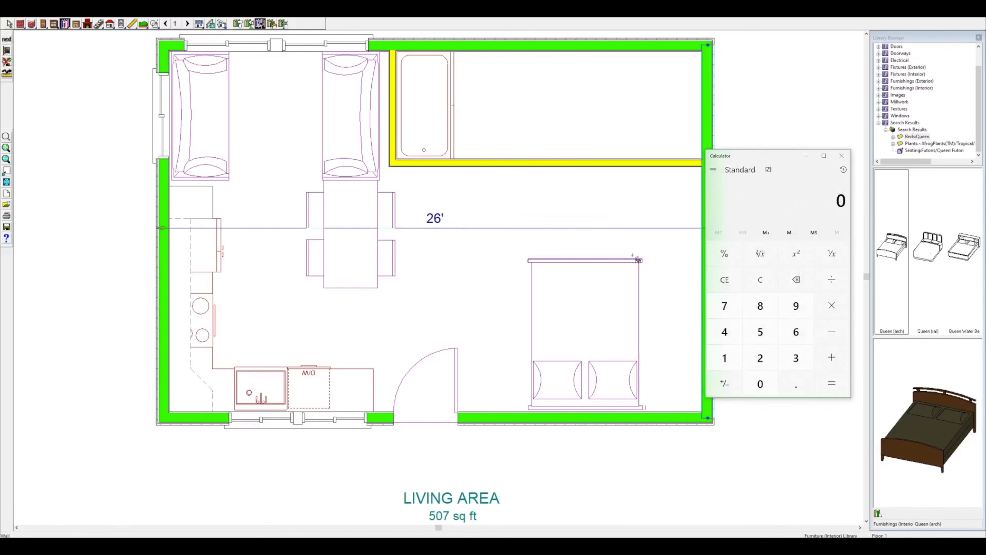
type("18*26")
left_click(841, 156)
Place a full-height cabinet in the bottom-right corner, turned with its back to the bottom wall, and set its width to 2'6.
left_click(21, 24)
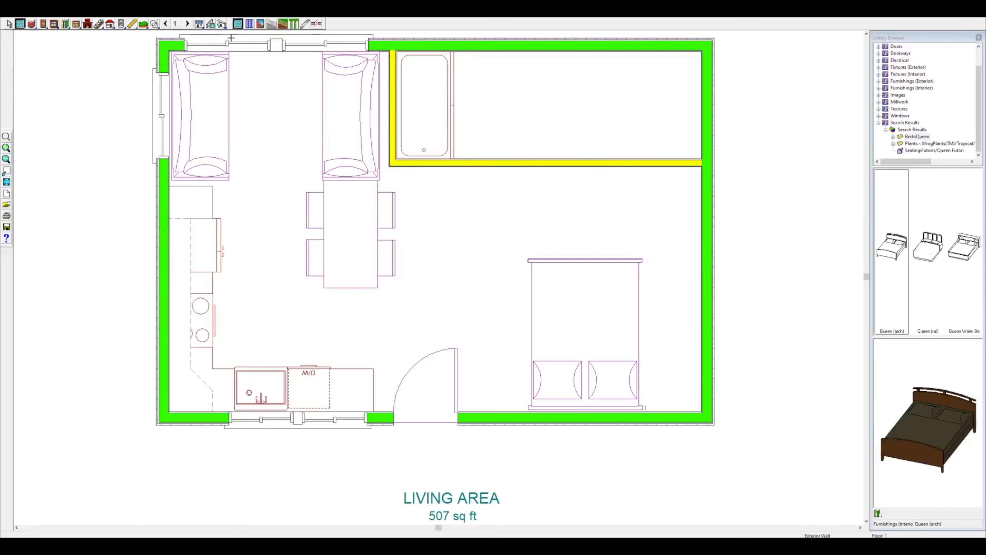
left_click(76, 24)
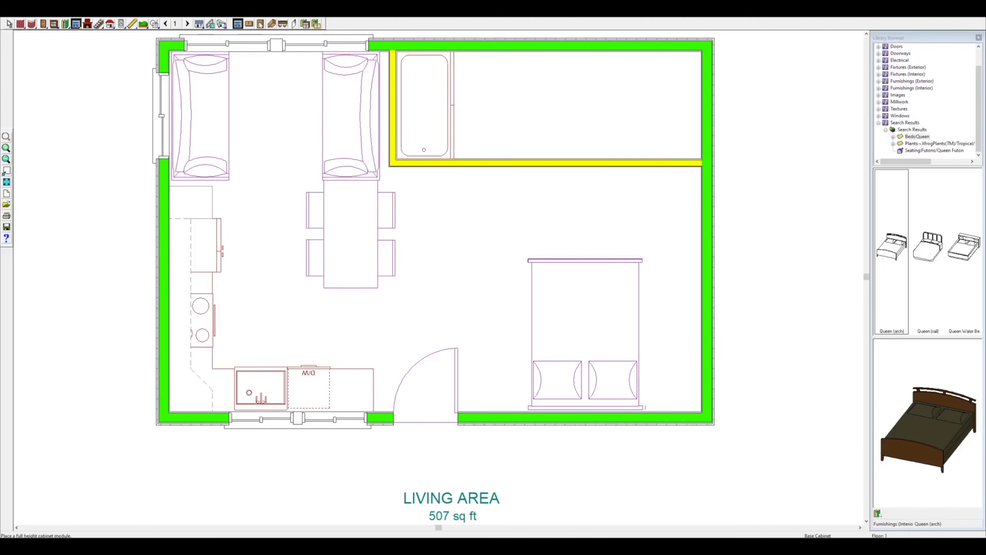
left_click(672, 377)
left_click_drag(694, 376, 675, 410)
left_click_drag(674, 374, 647, 390)
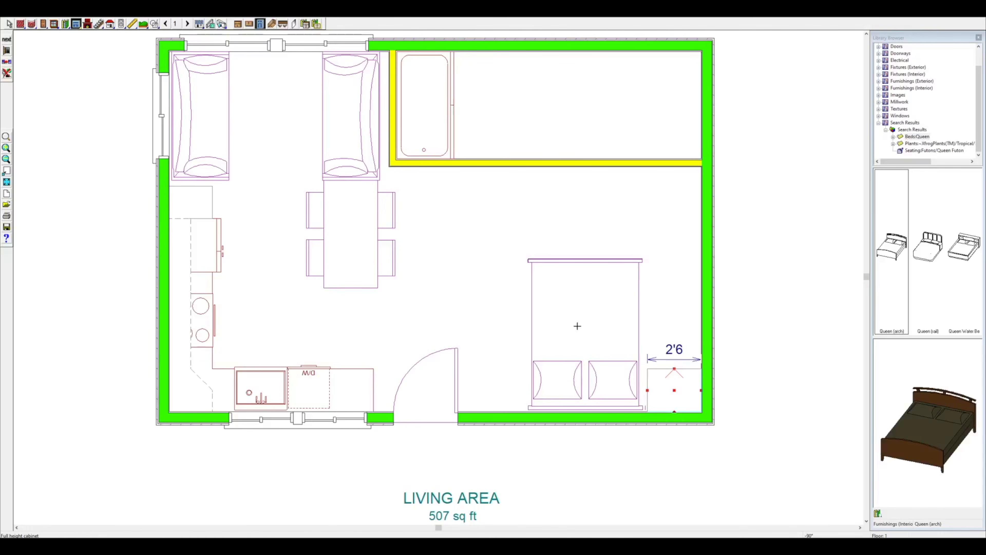
Copy the 2'6 full-height cabinet and paste it against the bottom exterior wall on the left side of the bed.
right_click(676, 386)
left_click(694, 408)
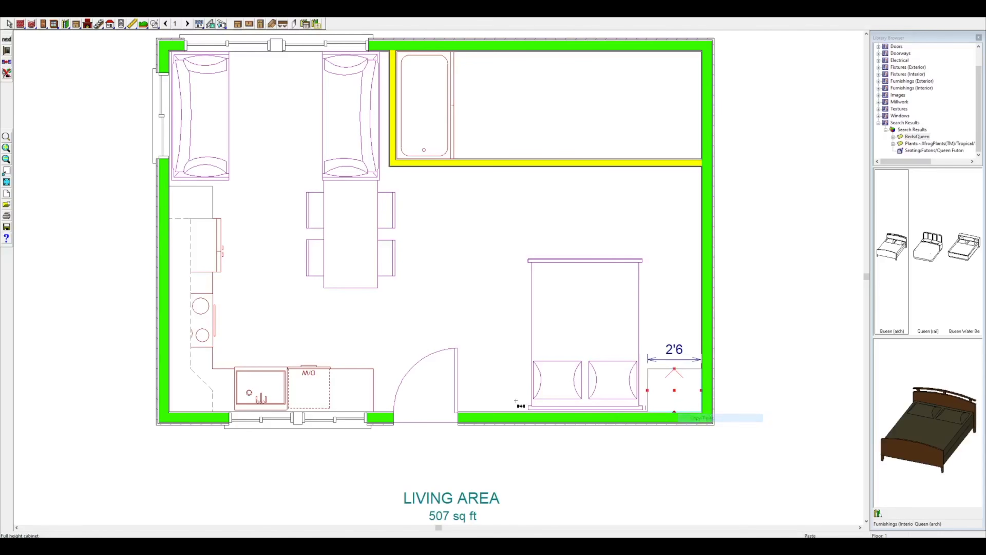
right_click(500, 391)
left_click(506, 395)
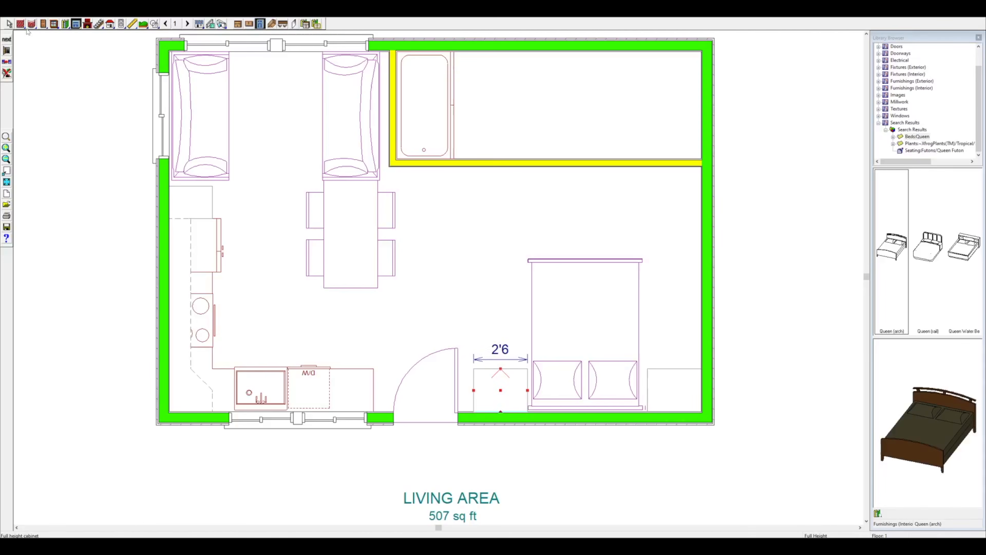
Draw an interior wall from the bottom exterior wall up to the bathroom wall, just left of the new full-height cabinet.
left_click(20, 24)
left_click(249, 24)
mouse_move(464, 416)
left_mouse_down()
mouse_move(469, 313)
mouse_move(449, 172)
mouse_move(464, 166)
left_mouse_up()
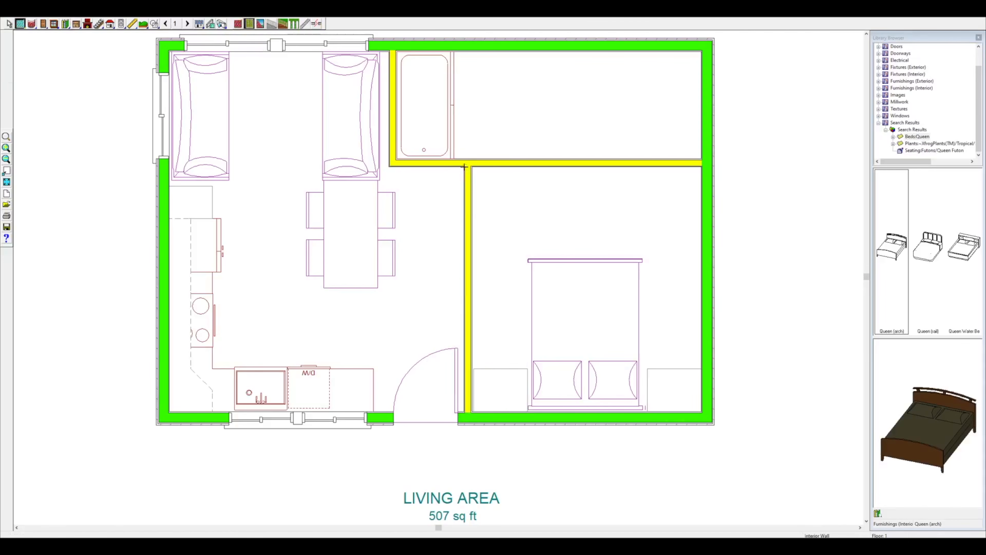
left_click(469, 283)
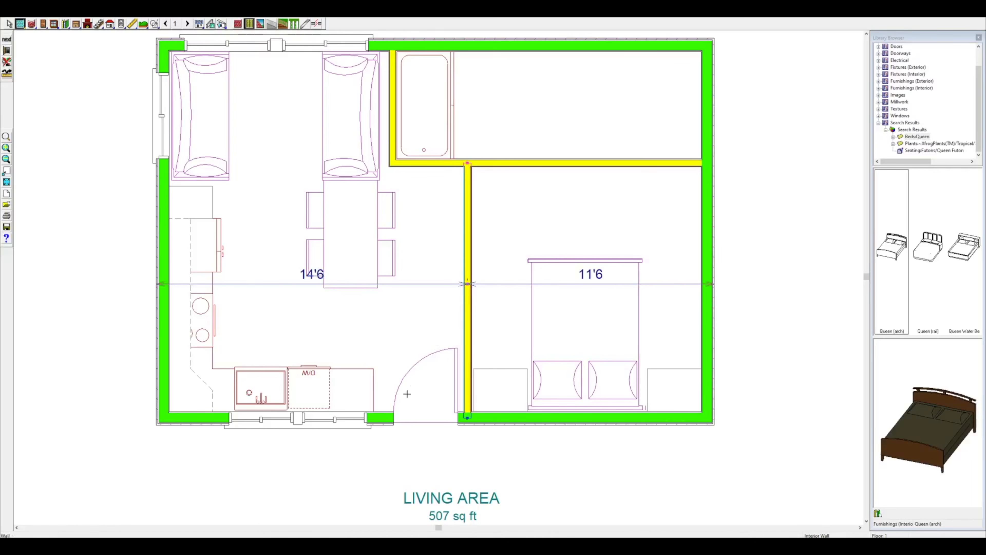
Shift the entry door slightly left so it sits 8" from the new bedroom wall.
left_click(424, 417)
mouse_move(424, 417)
left_mouse_down()
mouse_move(420, 427)
mouse_move(421, 418)
left_mouse_up()
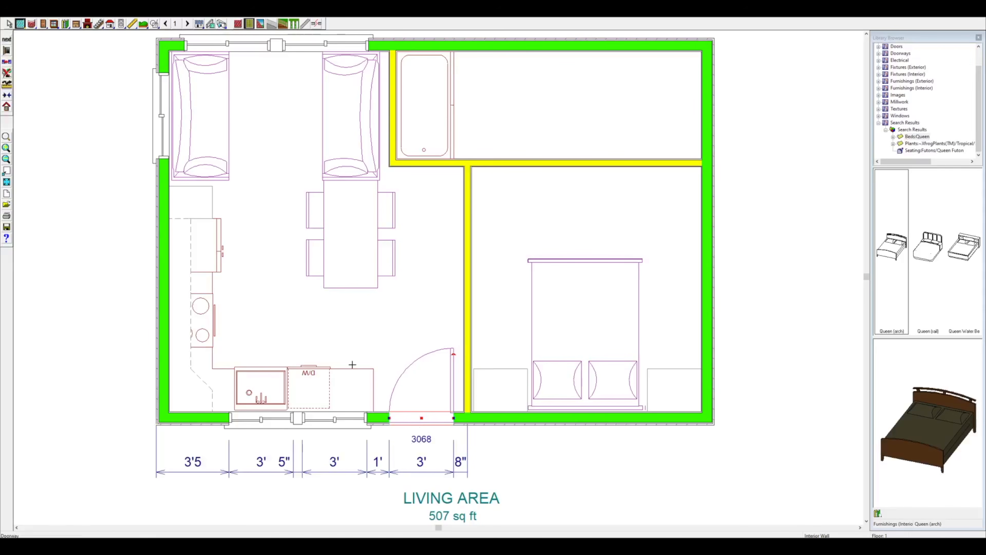
key("Escape")
Place a 2'6 pocket door at the upper end of the bedroom wall, 7" from the bathroom wall.
left_click(43, 24)
left_click(259, 23)
left_click(467, 211)
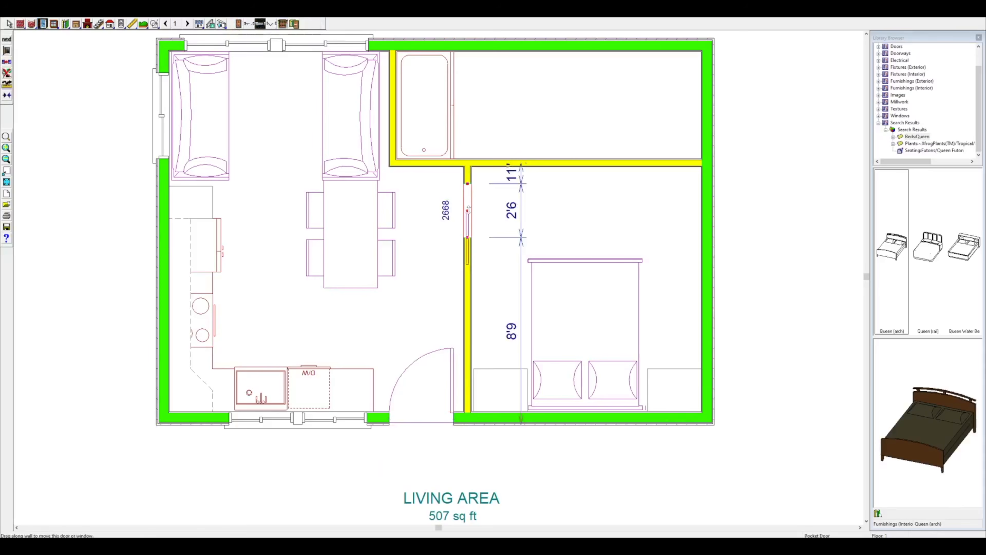
left_click_drag(467, 210, 468, 204)
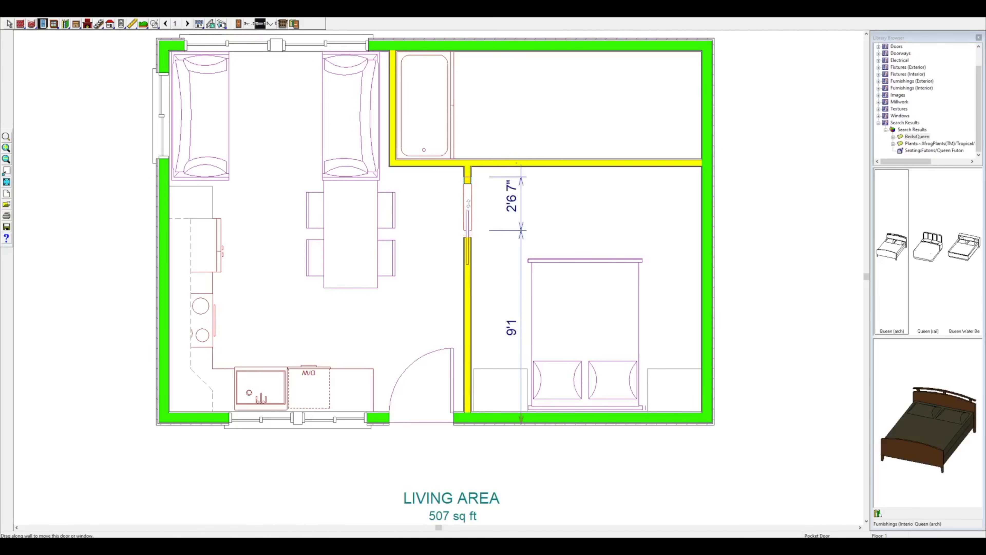
Look over the living area with the pocket door, dining table and loveseats in a 3D camera view.
left_click(222, 24)
left_click(278, 321)
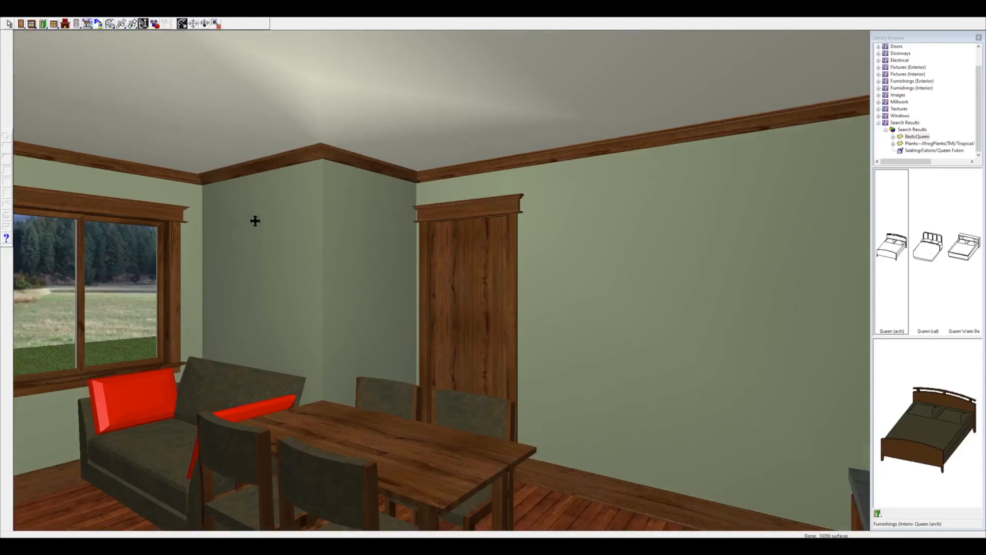
left_click_drag(255, 221, 768, 193)
left_click_drag(424, 281, 503, 275)
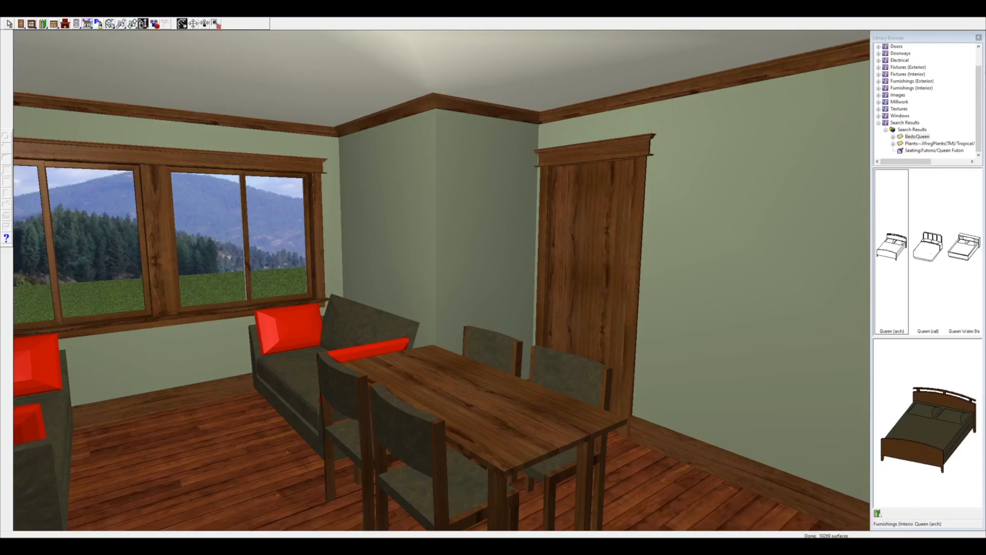
left_click(983, 15)
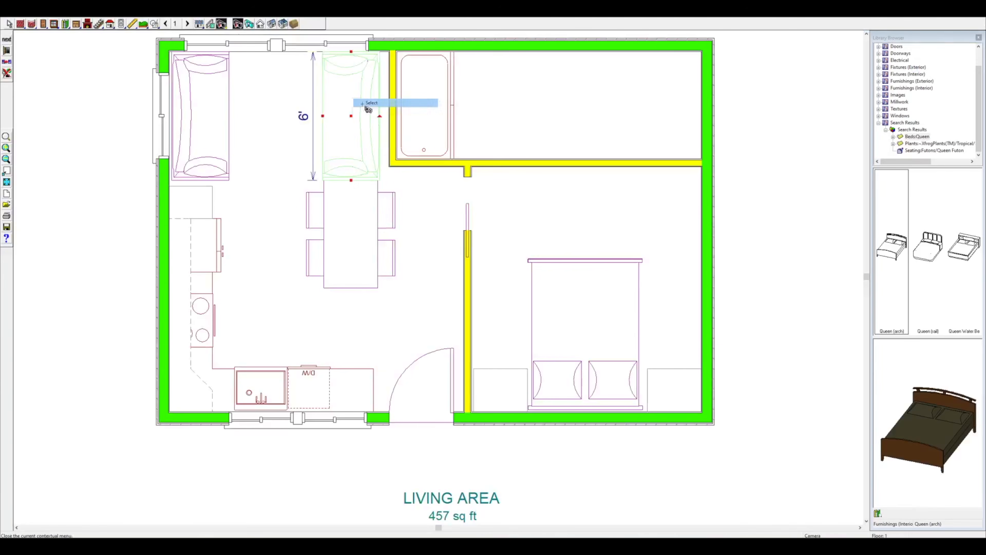
Move the right loveseat beside the left one and place a wide projector TV from the library flat against the bathroom wall.
left_click(877, 513)
key("Return")
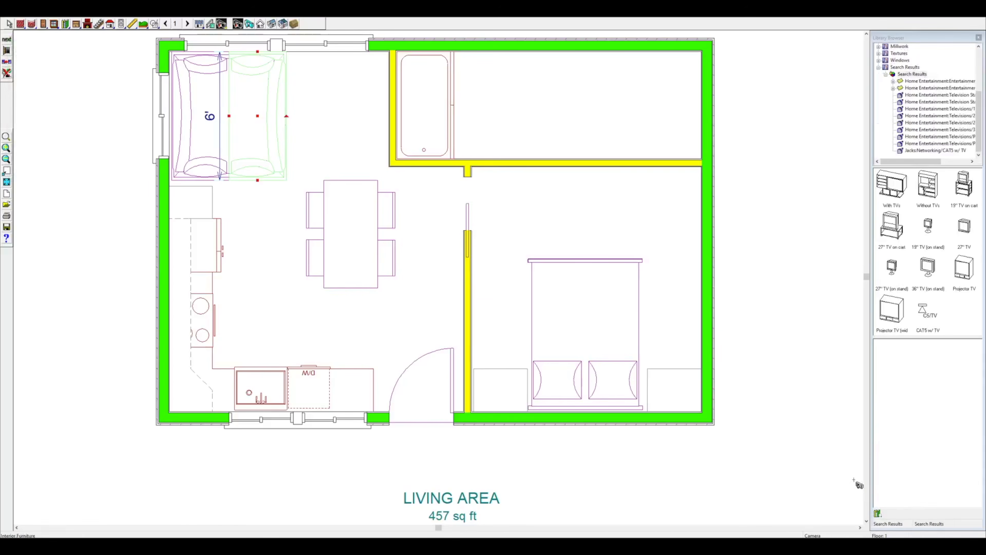
left_click(894, 317)
left_click(332, 132)
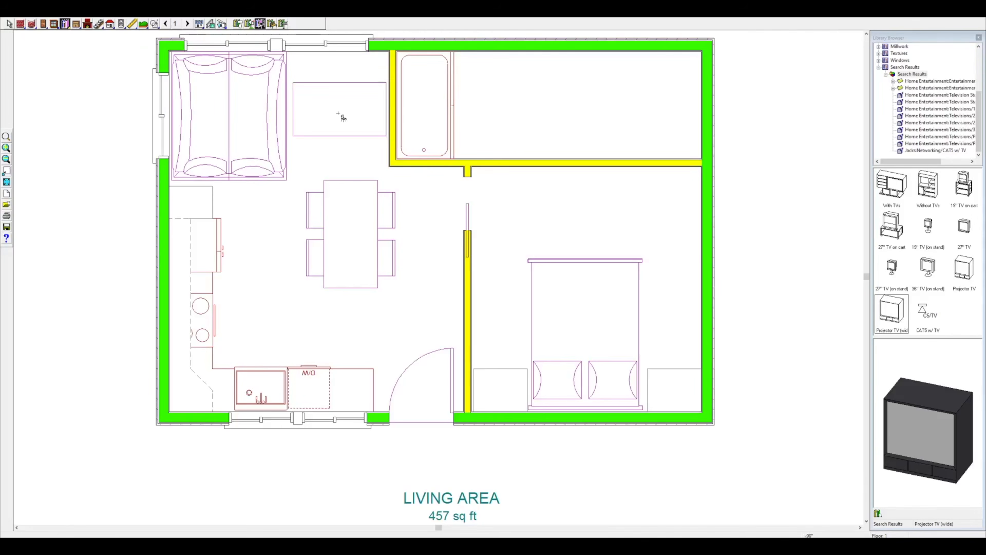
left_click_drag(360, 96, 394, 111)
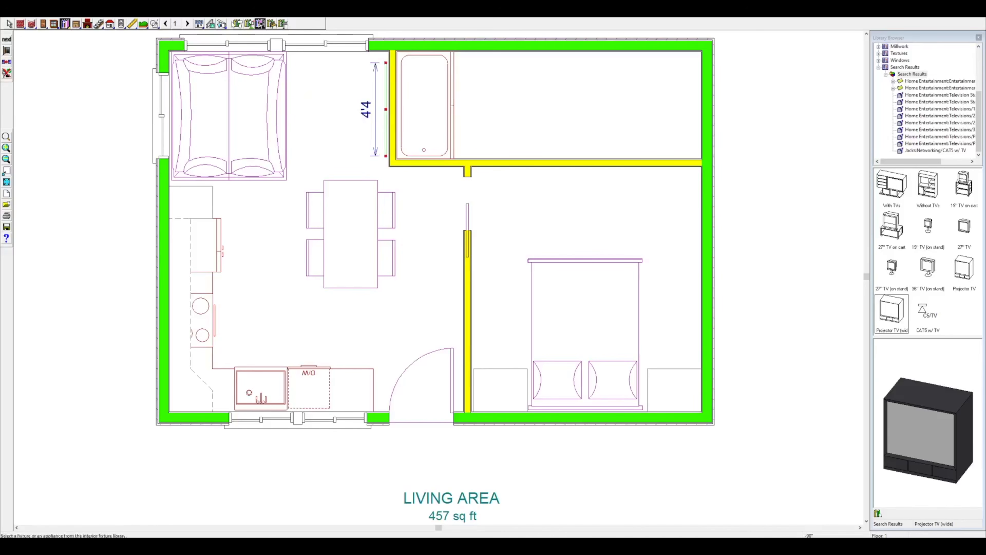
Raise the TV off the floor to hang on the bathroom wall, working in a 3D camera view.
left_click(221, 24)
left_click_drag(192, 119, 242, 116)
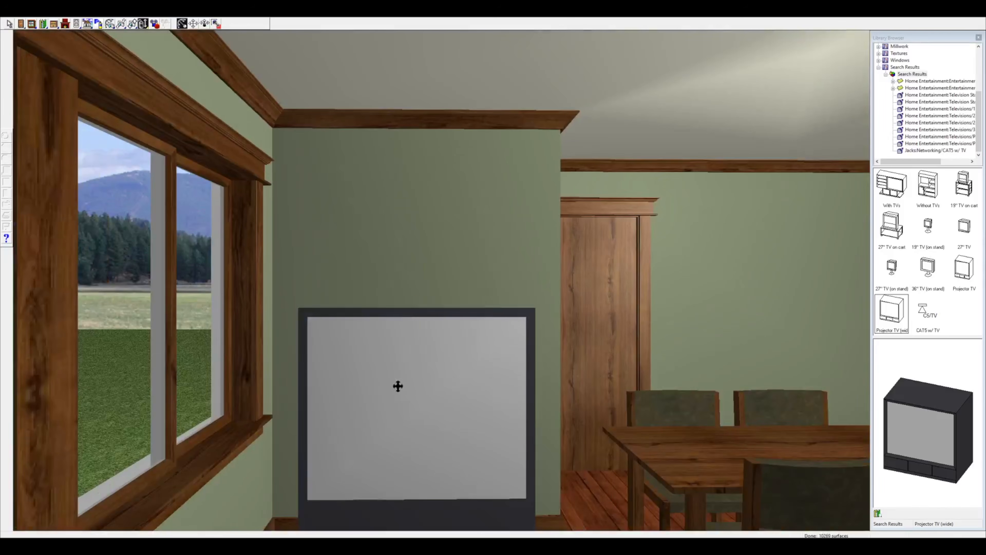
right_click(417, 381)
left_click(428, 384)
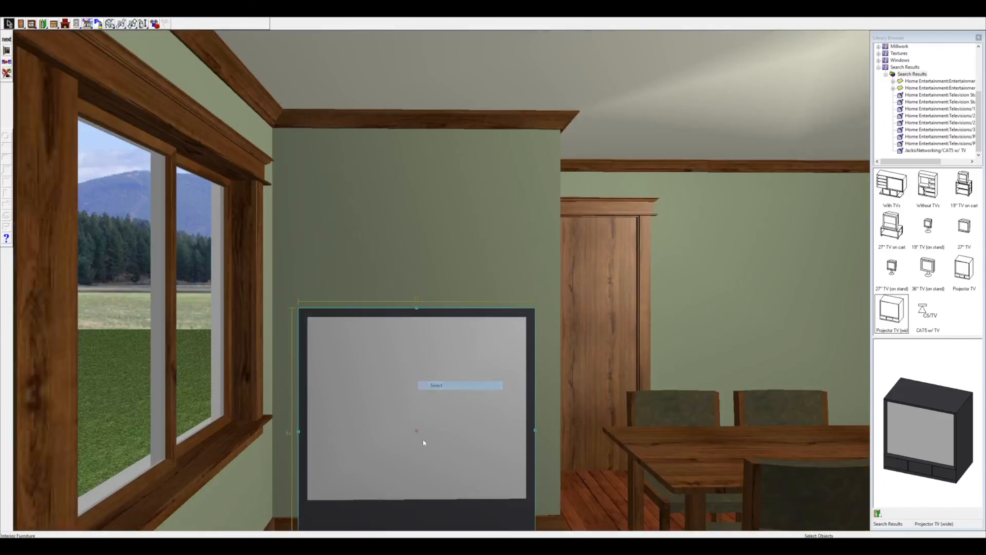
scroll(418, 437, "down", 2)
right_click(411, 370)
left_click(424, 375)
left_click_drag(420, 408, 414, 283)
Shorten the TV by raising its lower edge into flat-screen proportions, and return to the floor plan.
right_click(415, 284)
left_click(431, 289)
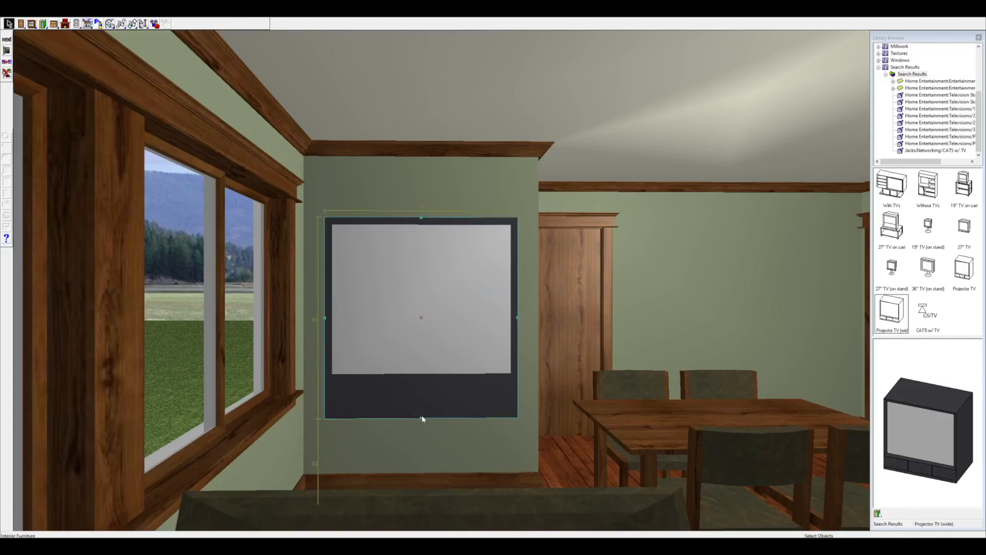
left_click_drag(421, 418, 428, 328)
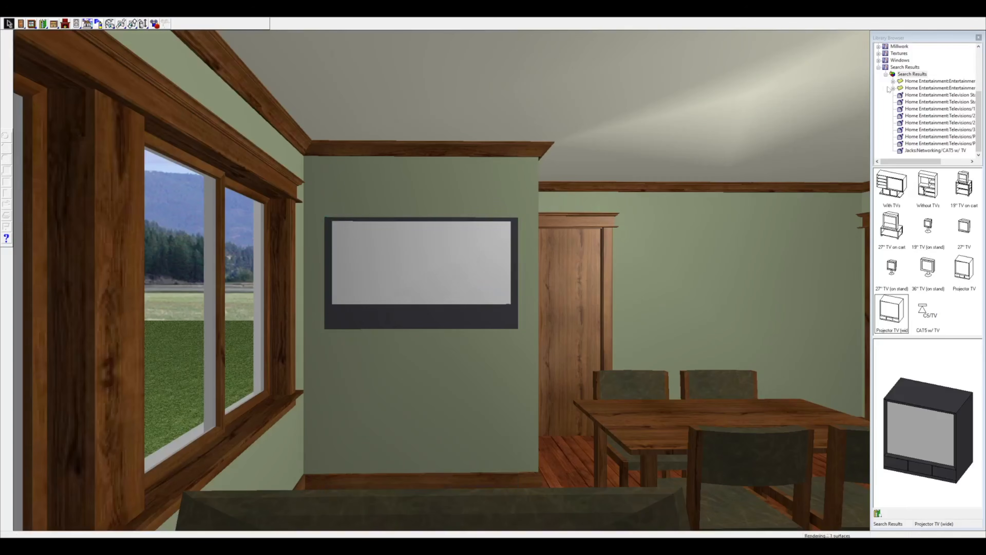
left_click(980, 18)
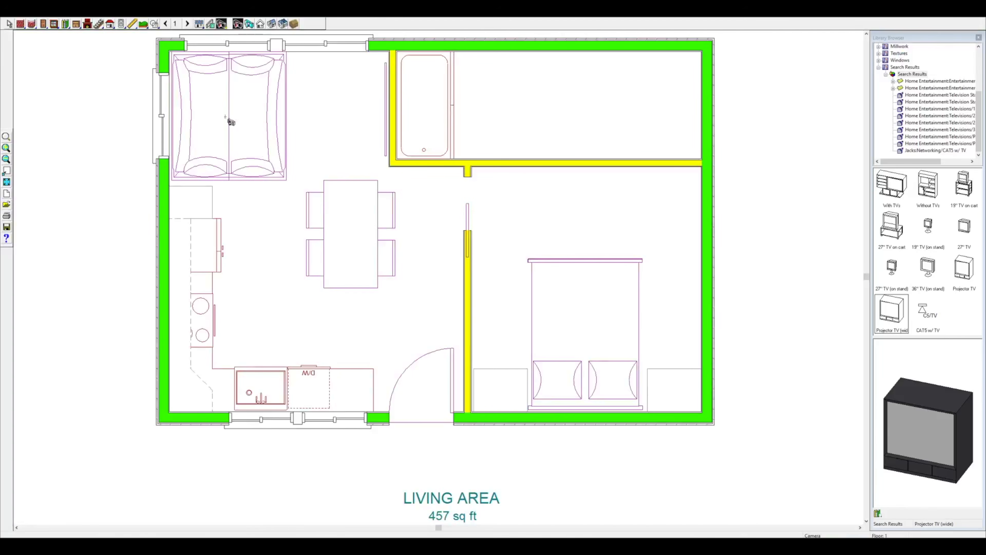
Move the right loveseat back against the bathroom wall, in front of the TV.
right_click(253, 103)
left_click(259, 107)
left_click_drag(258, 115, 459, 110)
Lower the wall-mounted TV in a 3D camera view to just above the loveseat's back, and return to the floor plan.
left_click_drag(186, 118, 260, 119)
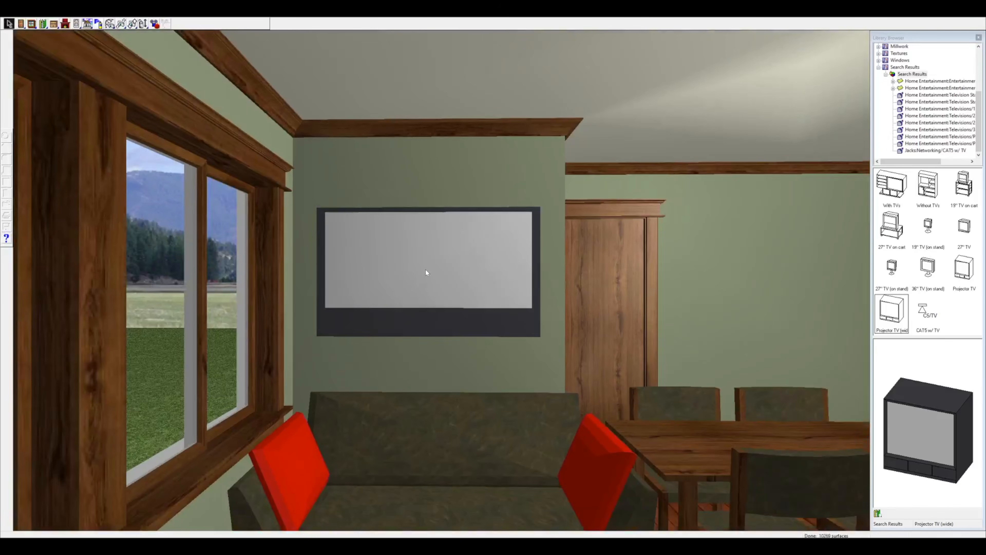
right_click(425, 270)
left_click(435, 276)
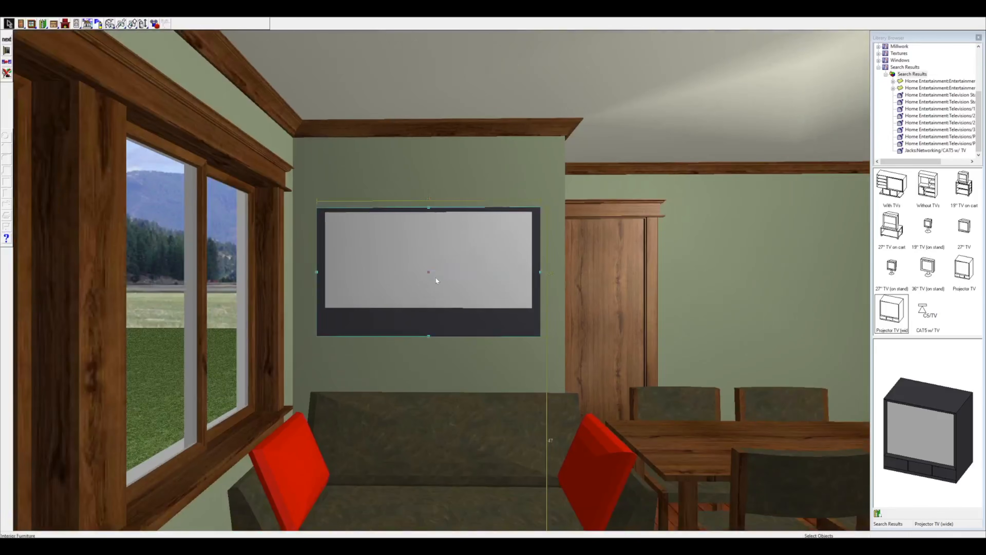
left_click_drag(428, 272, 420, 298)
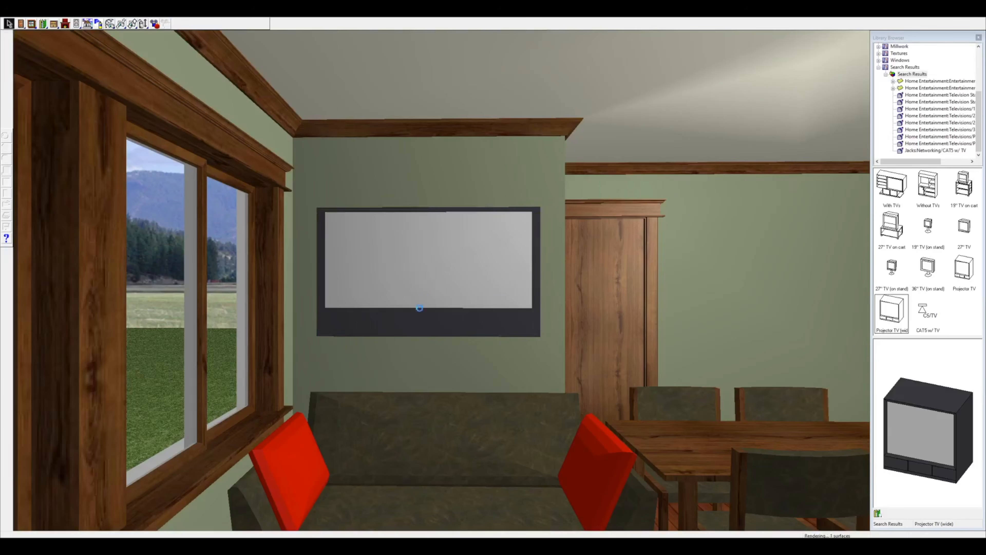
left_click(420, 298)
left_click_drag(426, 297, 428, 311)
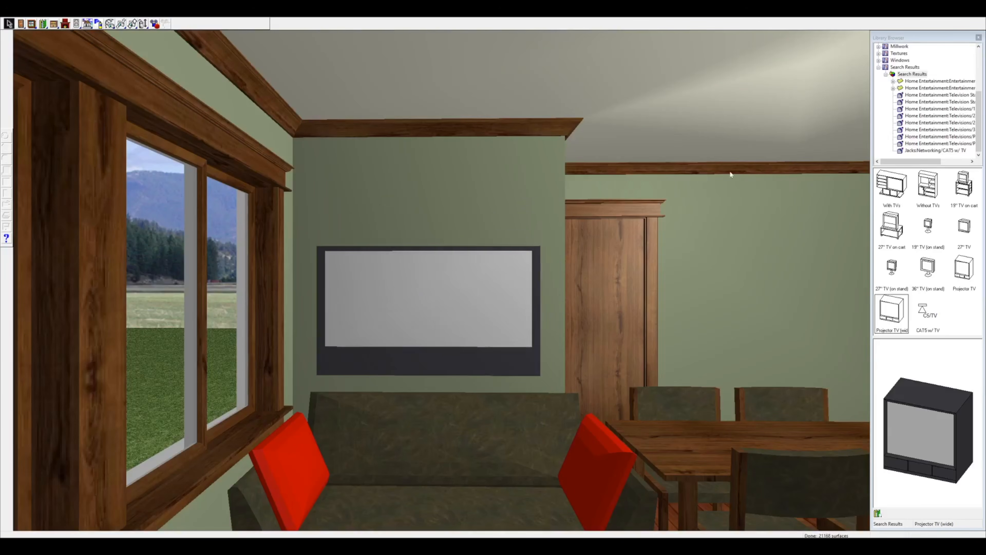
left_click(982, 12)
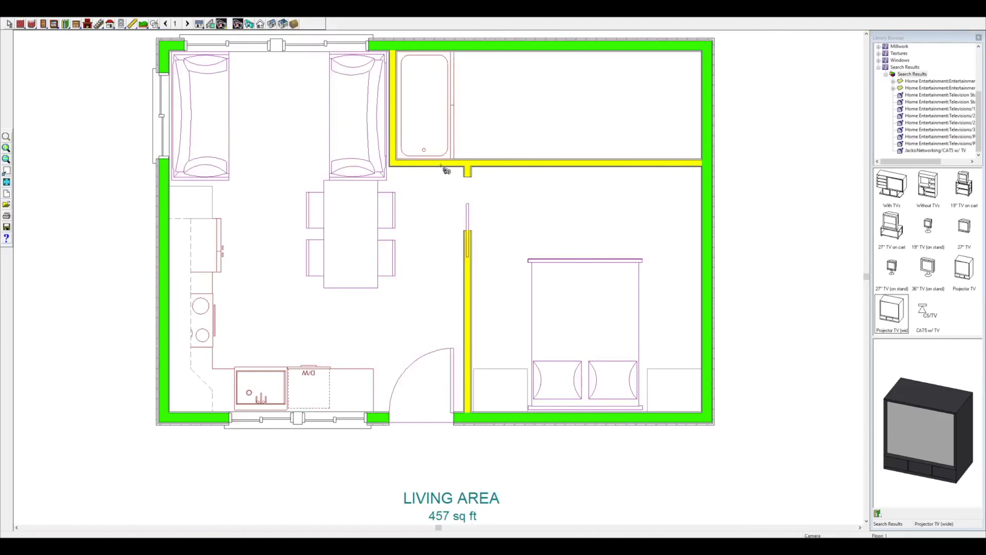
Shift the dining table and its chairs slightly right, toward the relocated loveseat's centre line.
left_click(345, 239)
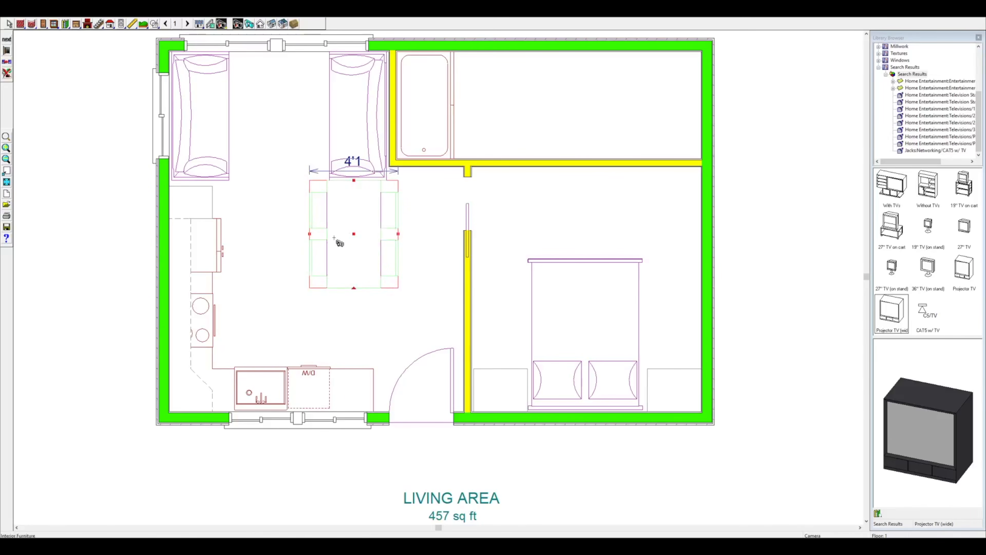
key("Escape")
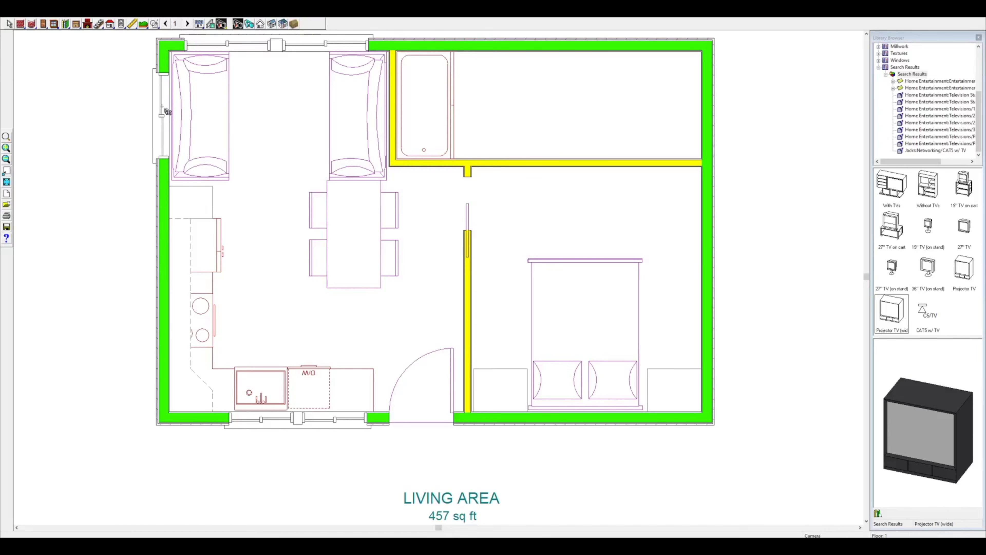
Copy the left exterior wall's window and paste two copies one below the other in the bedroom's right exterior wall.
right_click(166, 112)
left_click(194, 134)
left_click(707, 227)
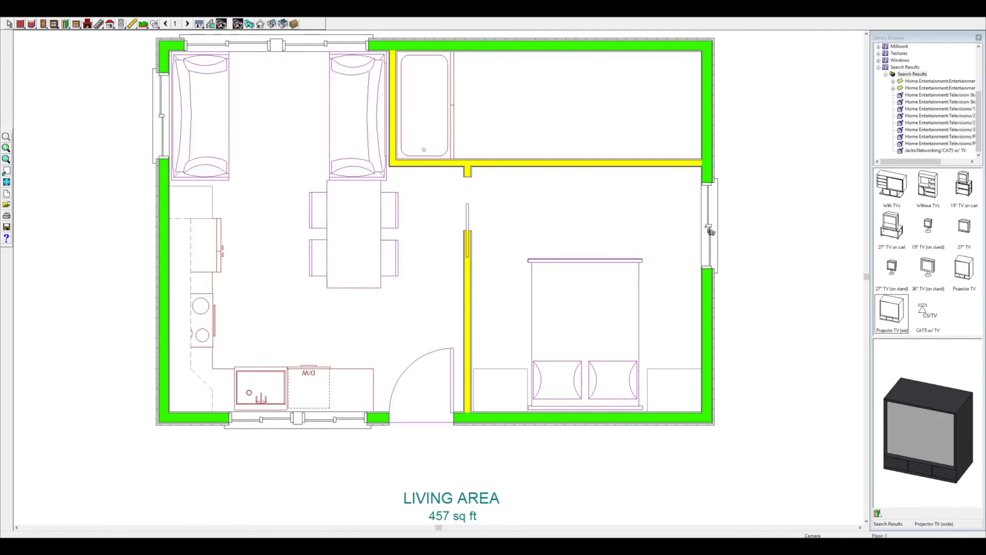
right_click(710, 226)
left_click(723, 249)
left_click(716, 317)
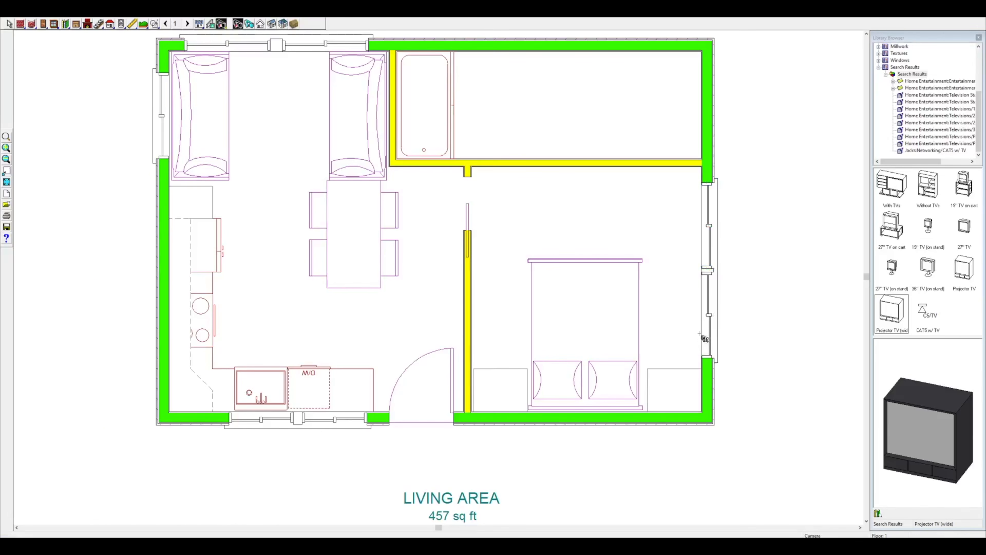
Move the upper bedroom window to 8" from the bathroom wall, leaving 5" to the lower window, and select the lower one.
left_click(711, 222)
left_click_drag(709, 219, 707, 220)
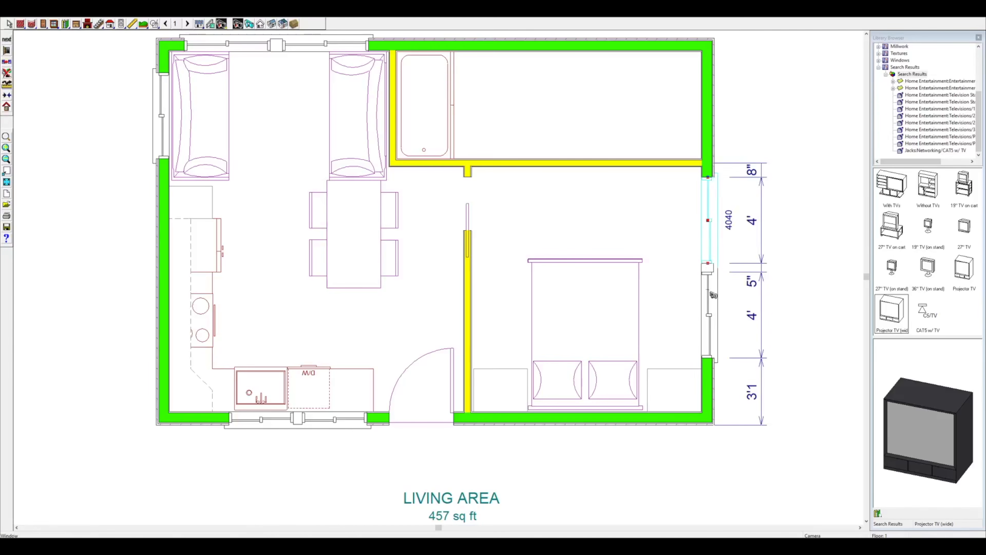
right_click(712, 313)
left_click(701, 317)
Place a wall cabinet above the headboard in a 3D bedroom view and widen it to span between the full-height cabinets.
left_click_drag(499, 236, 571, 258)
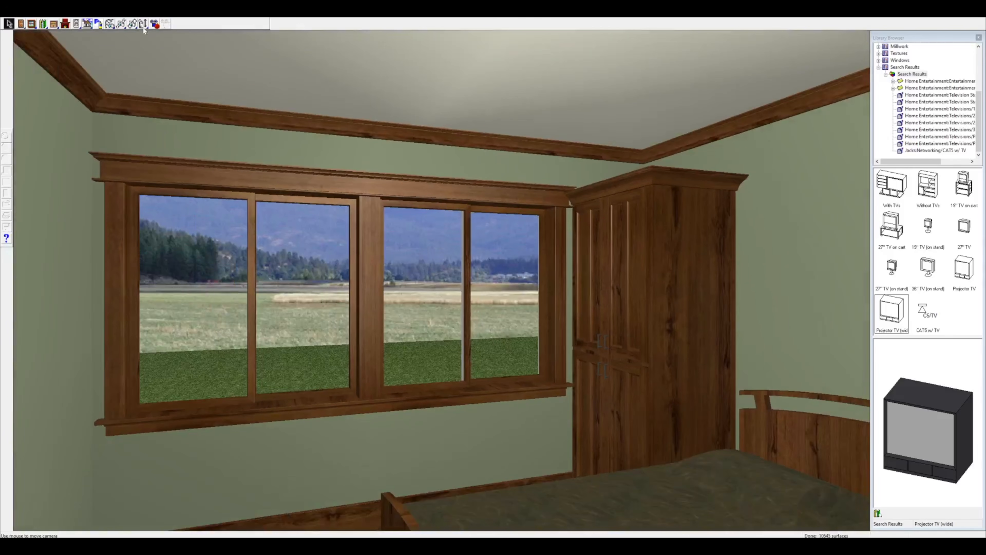
left_click(144, 24)
left_click_drag(495, 218, 471, 272)
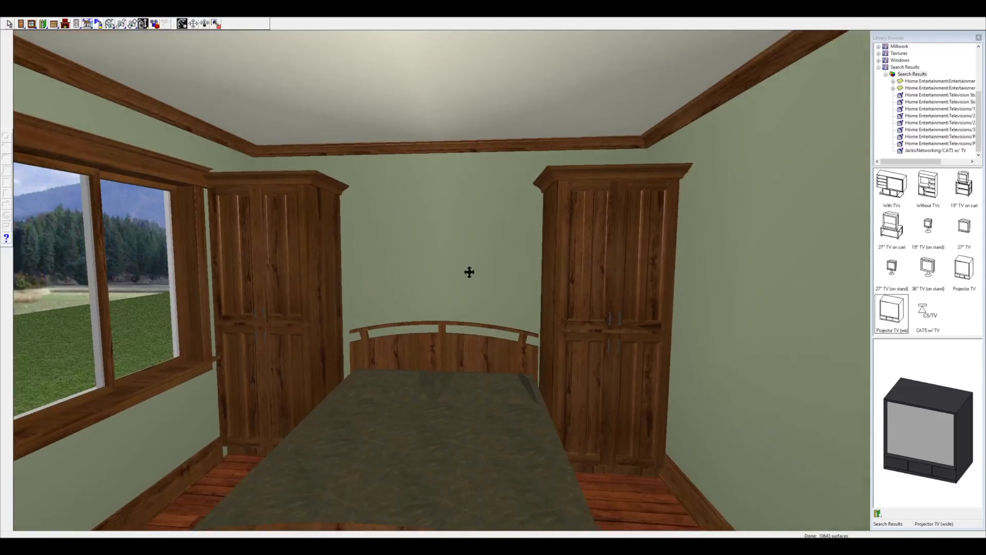
left_click(53, 24)
left_click(194, 24)
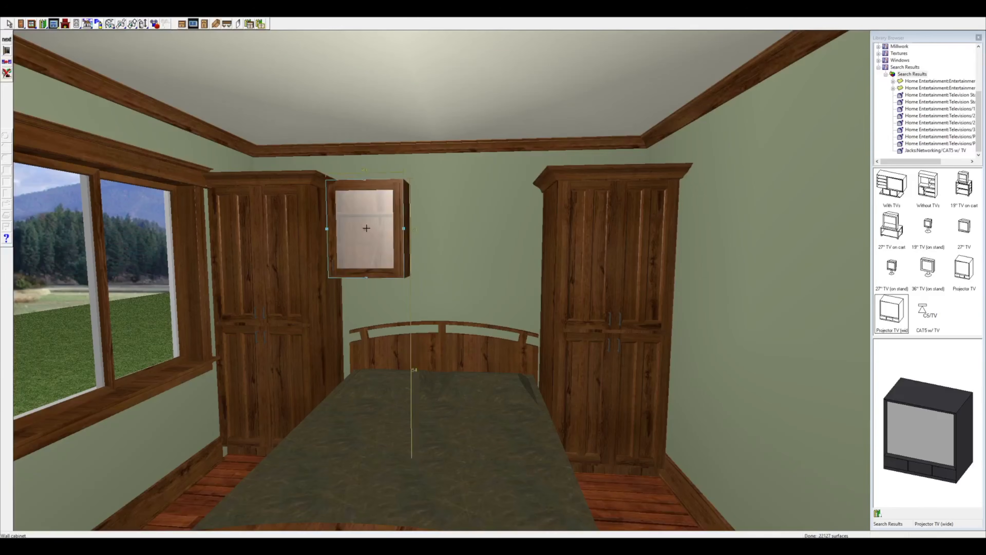
left_click_drag(402, 228, 549, 228)
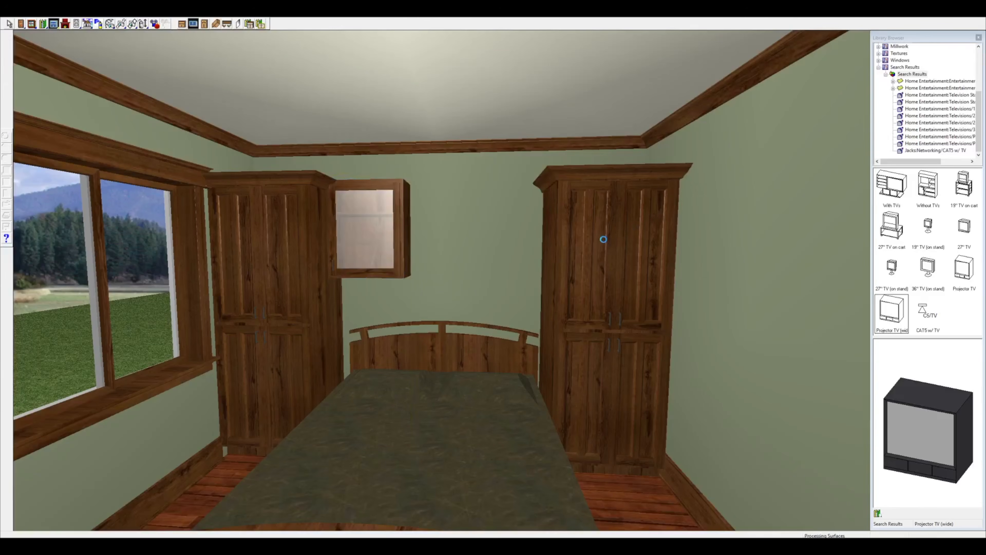
Extend both full-height cabinets up to the ceiling and raise the wall cabinet over the bed to match.
left_click(629, 171)
left_click_drag(620, 166, 619, 113)
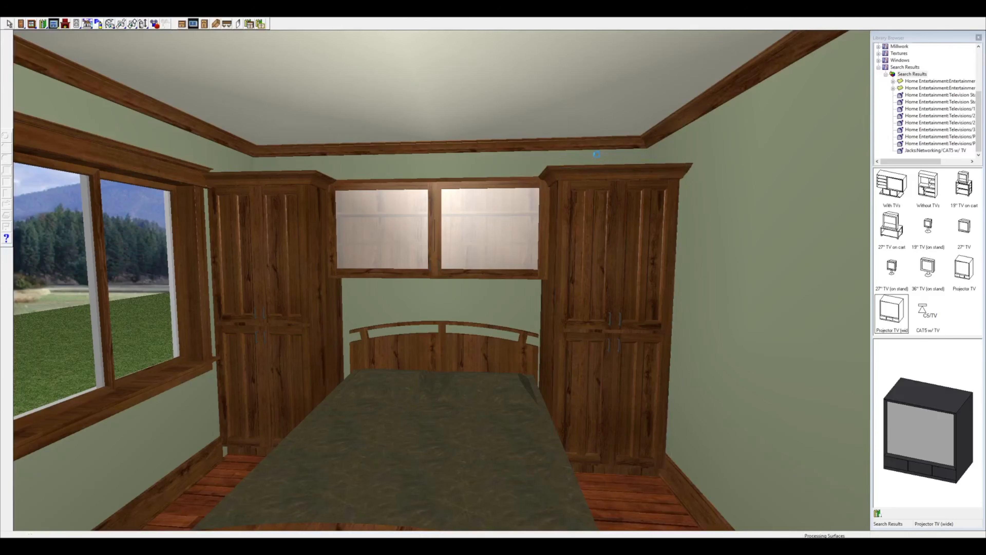
left_click(283, 250)
left_click_drag(258, 171, 258, 124)
left_click(438, 224)
left_click_drag(438, 227, 431, 205)
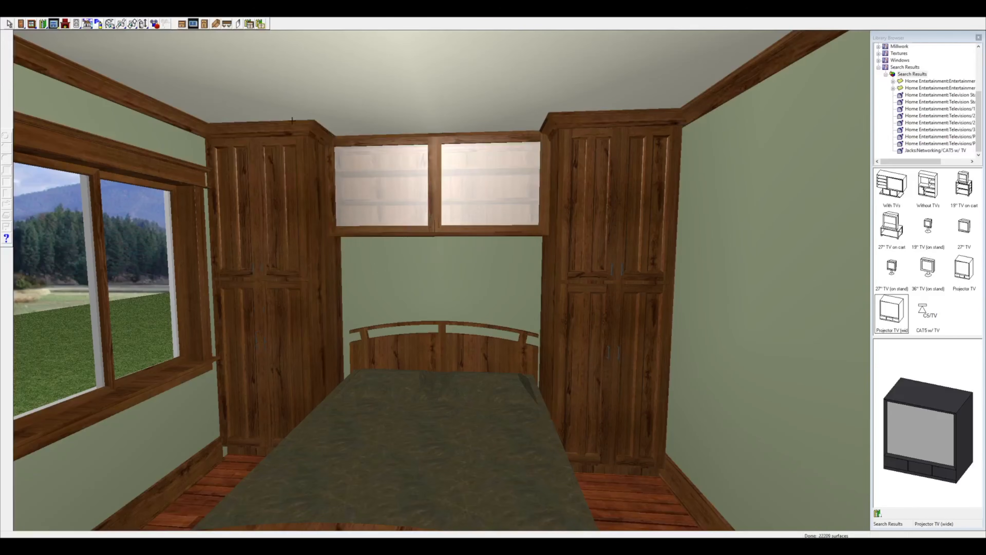
Turn the 3D bedroom view to examine the windows and the floor space at the foot of the bed.
left_click(144, 25)
left_click_drag(531, 143, 318, 409)
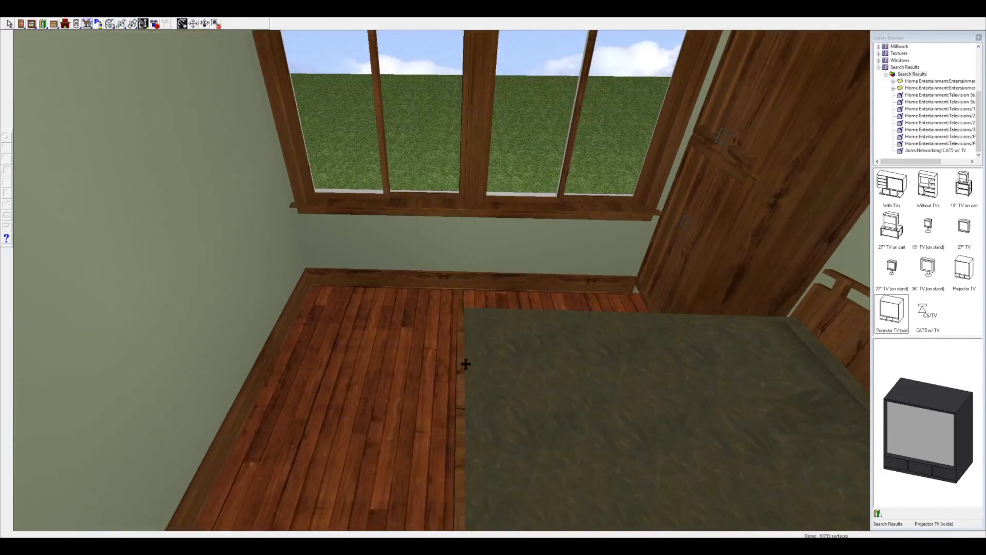
Search the library for desks and place a 6 Drawer (narrow) desk between the foot of the bed and the bathroom wall.
left_click(982, 17)
left_click(878, 515)
key("Return")
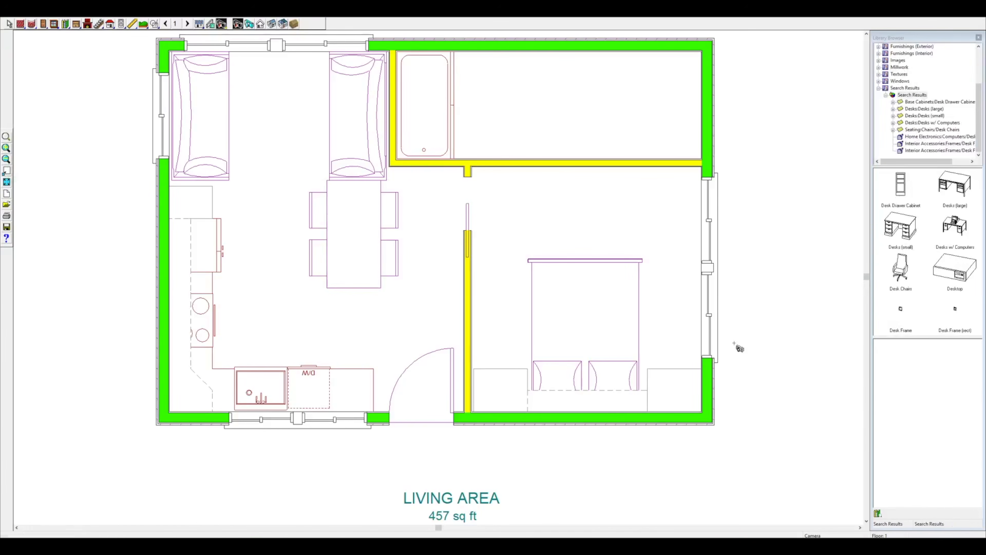
double_click(901, 235)
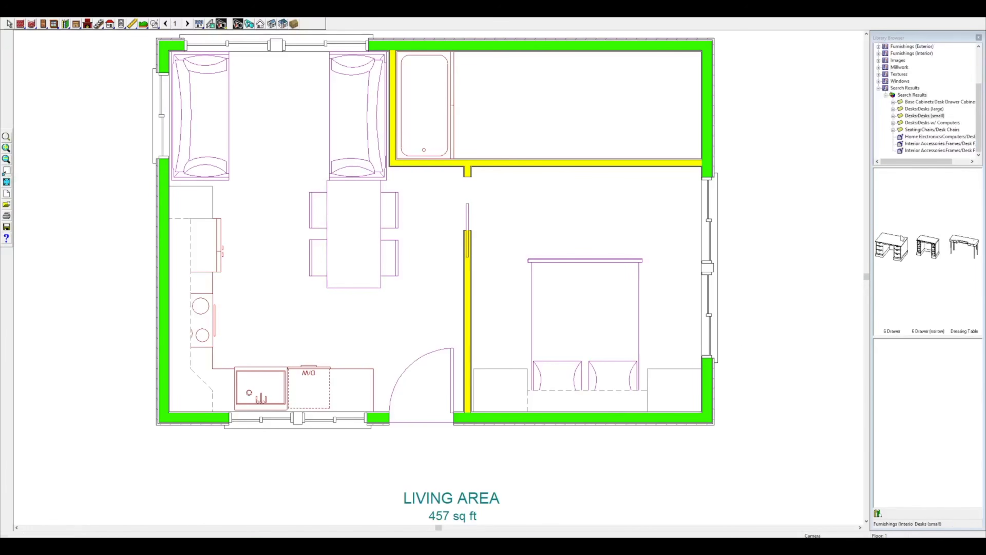
left_click(945, 249)
left_click(587, 183)
right_click(591, 186)
left_click(593, 186)
left_click_drag(618, 186, 601, 224)
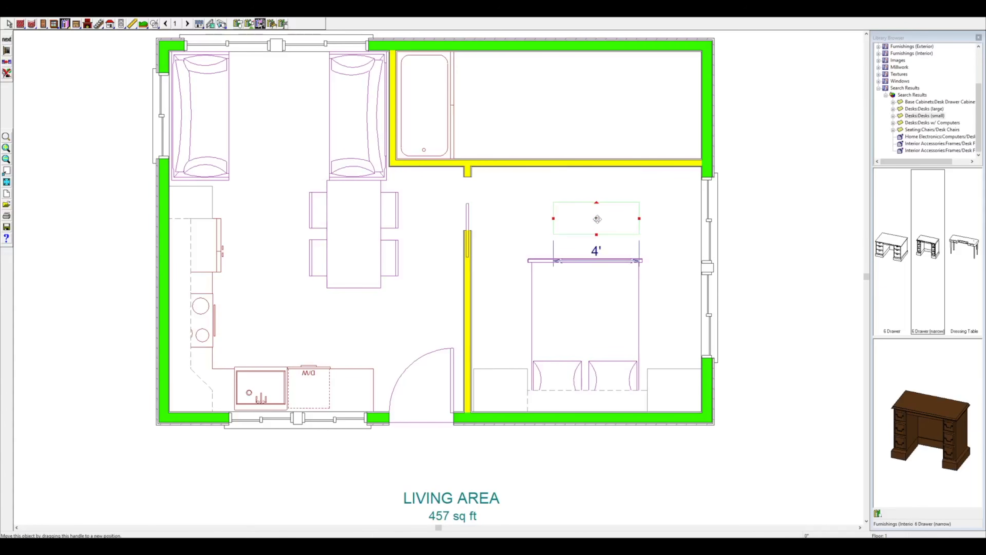
Copy the TV behind the second loveseat onto the bedroom side of the bathroom wall, shifting the loveseat aside and returning it to the wall.
right_click(358, 115)
left_click(362, 119)
left_click_drag(361, 117, 332, 116)
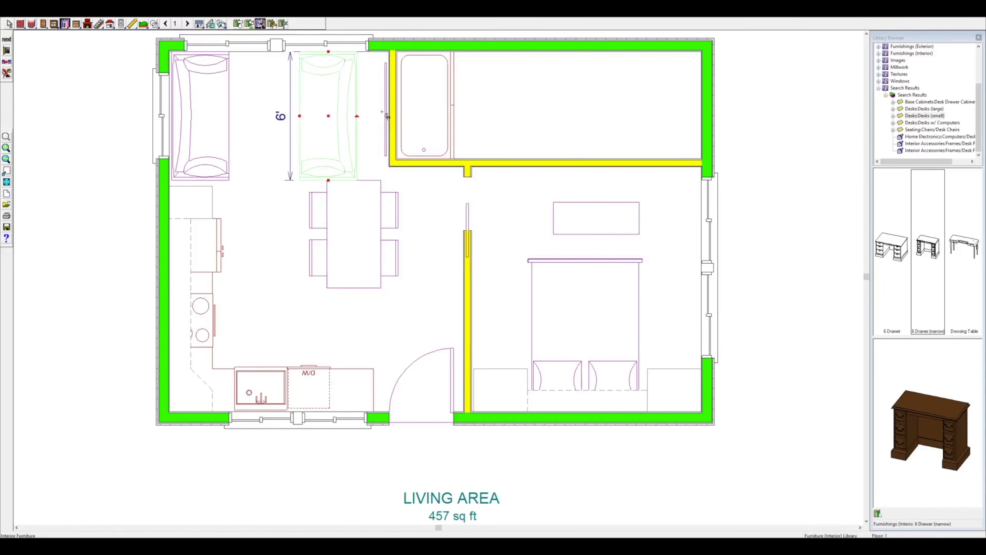
right_click(387, 116)
left_click(403, 142)
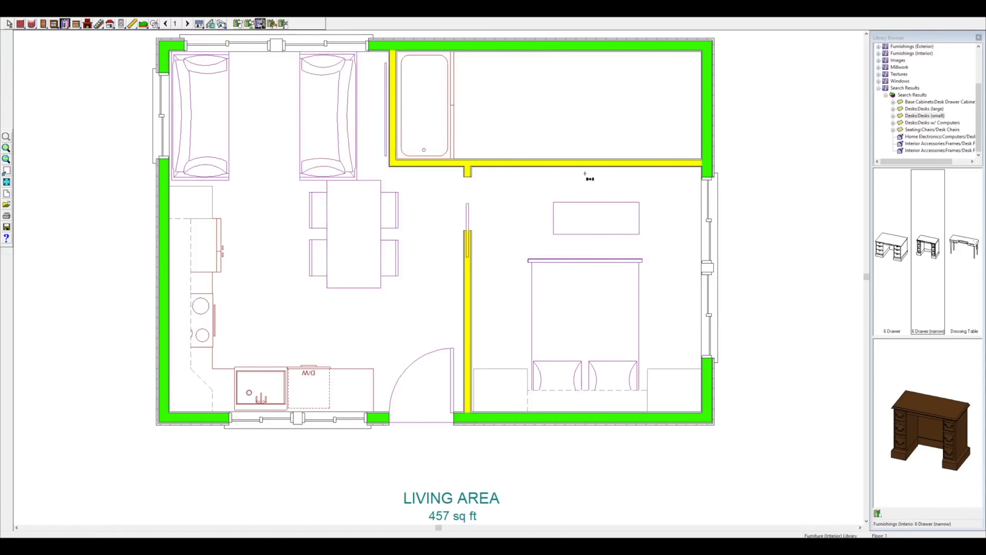
right_click(330, 100)
left_click(345, 104)
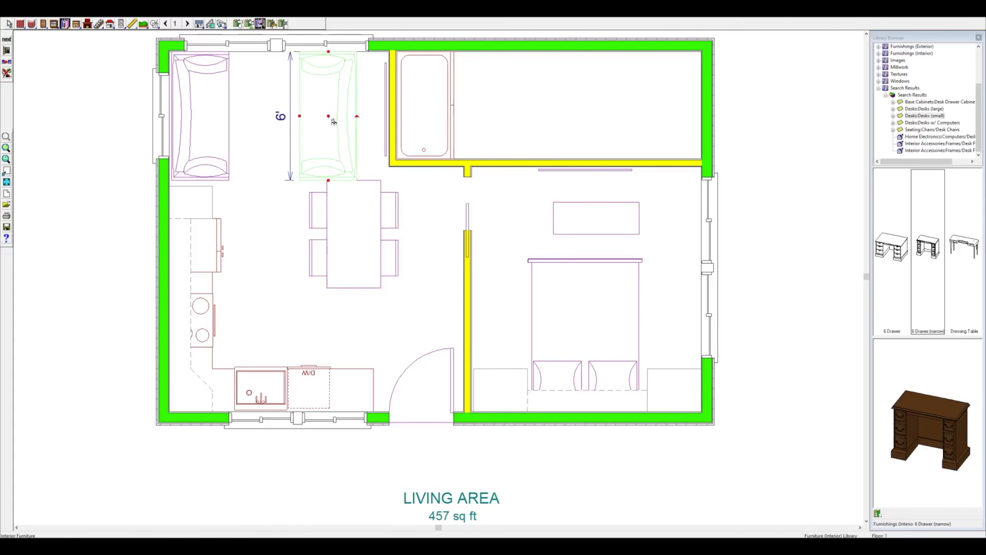
left_click_drag(334, 122, 363, 120)
Move the desk up against the bathroom wall beneath the copied TV.
right_click(594, 216)
left_click(604, 222)
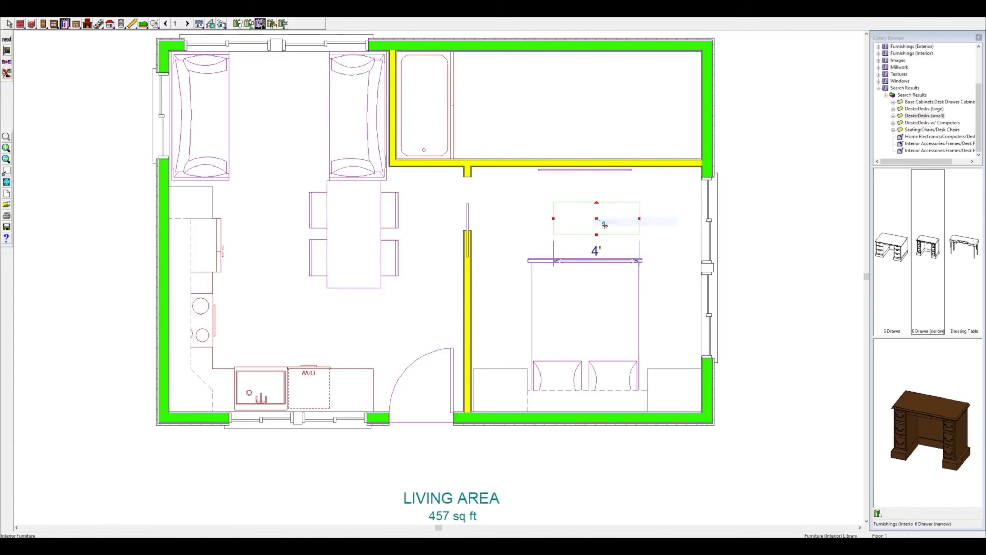
left_click_drag(604, 220, 590, 183)
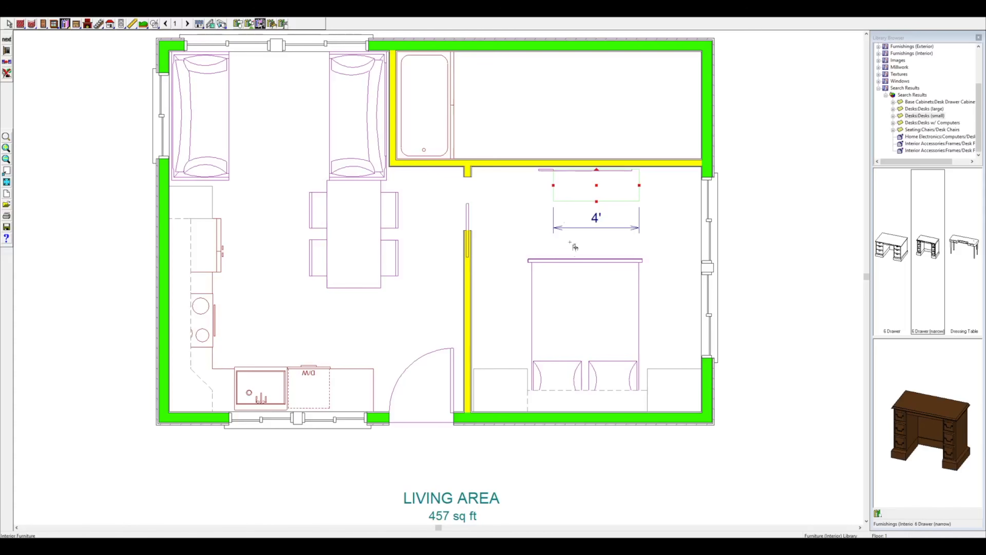
In a 3D view of the bedroom wall, narrow the TV and center it above the desk.
left_click(222, 24)
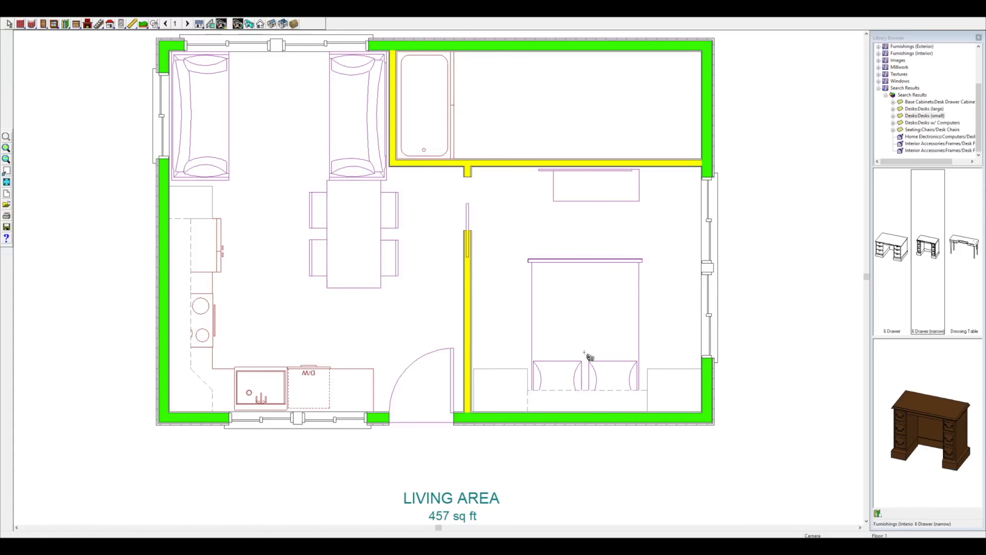
left_click_drag(585, 316, 586, 315)
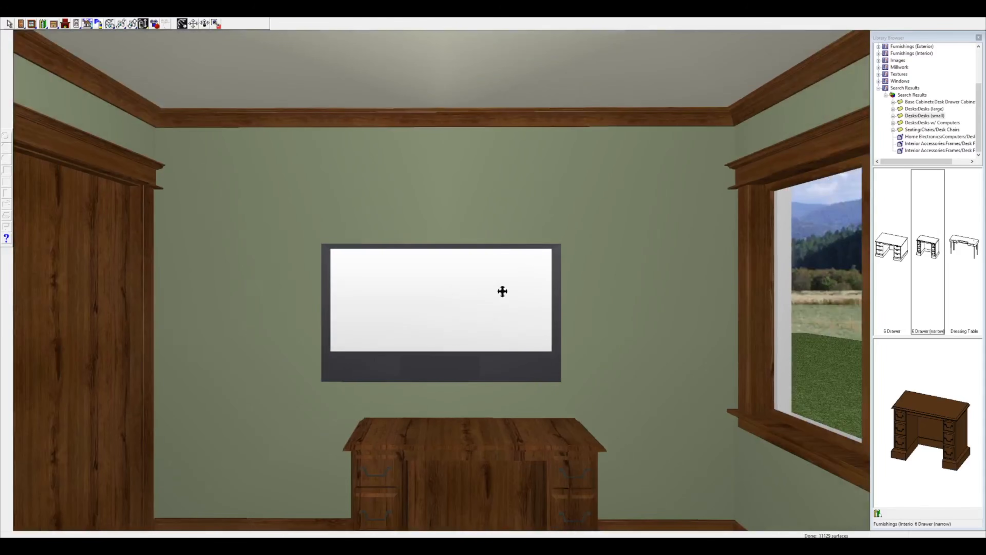
right_click(447, 300)
left_click(464, 303)
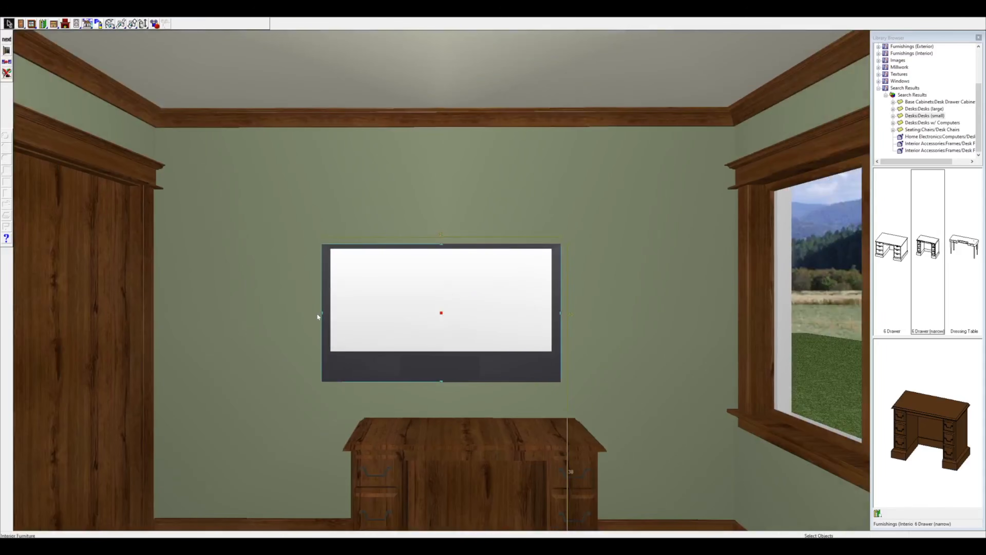
left_click_drag(321, 312, 353, 312)
right_click(454, 306)
left_click(457, 306)
left_click_drag(457, 312, 484, 313)
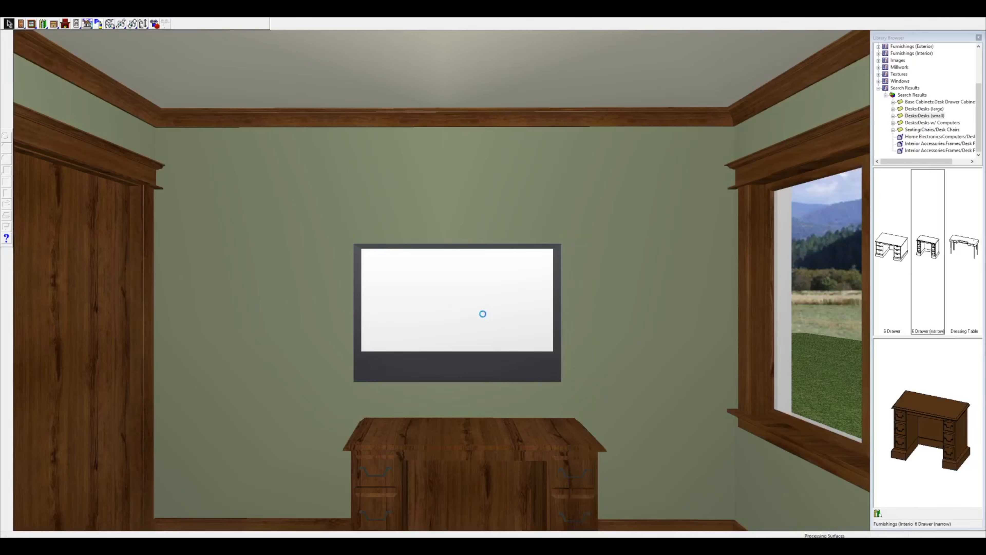
left_click(941, 16)
Add a 2'6 door in the bathroom wall 8" from the bedroom partition, swinging into the bathroom and hinged on the partition side.
left_click(43, 24)
left_click(509, 163)
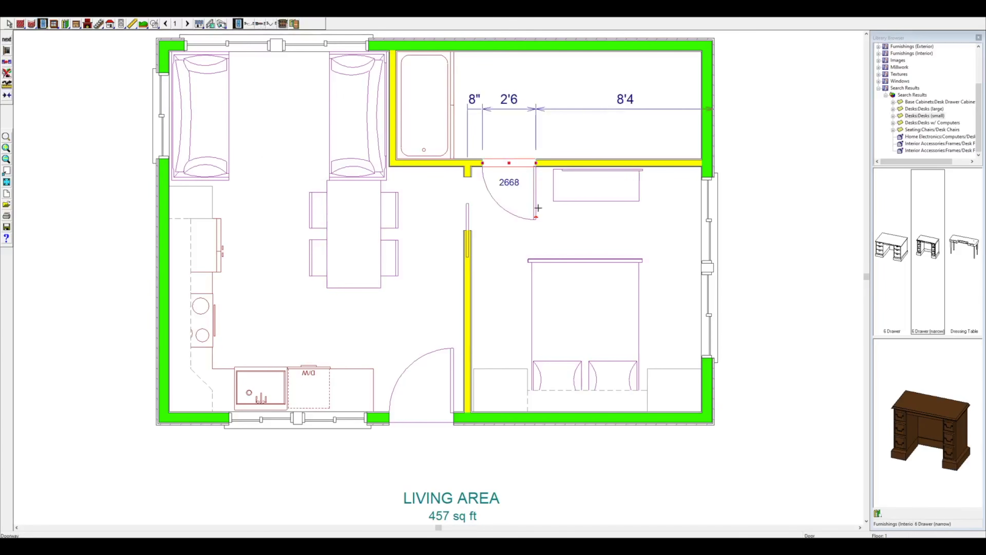
left_click_drag(536, 218, 509, 162)
left_click(487, 201)
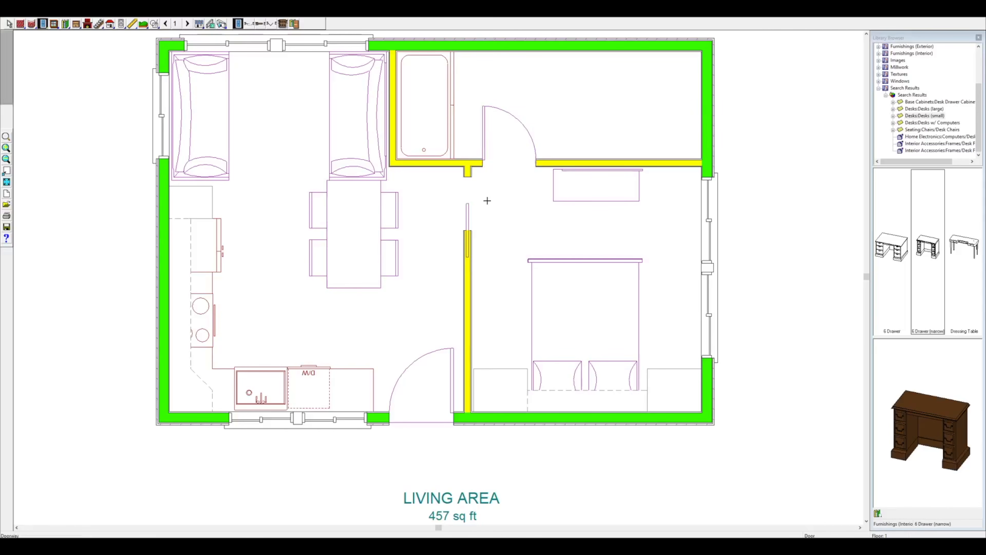
Find a rectangular Glass Top coffee table, place it beside the tub against the exterior wall, and shrink it to 1'8 long.
left_click(878, 513)
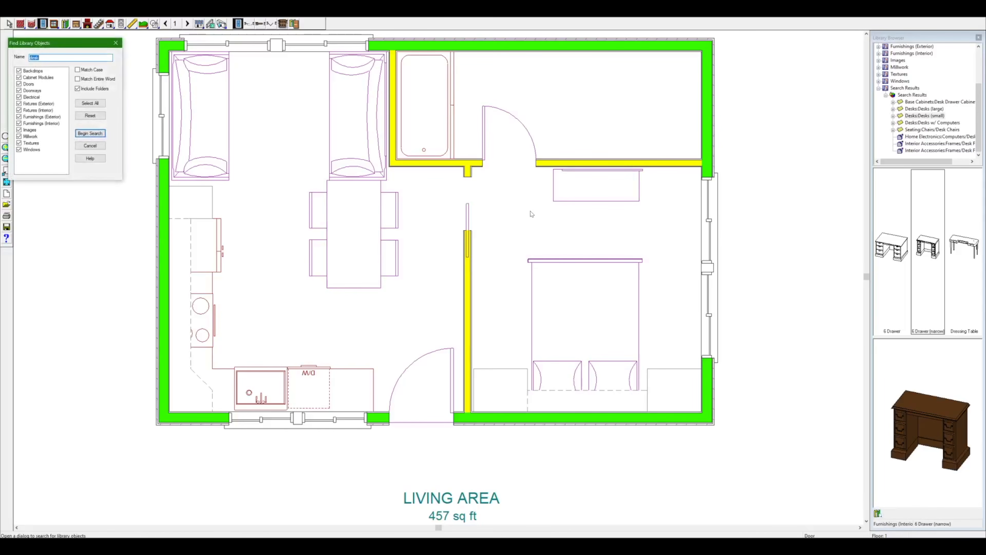
key("Return")
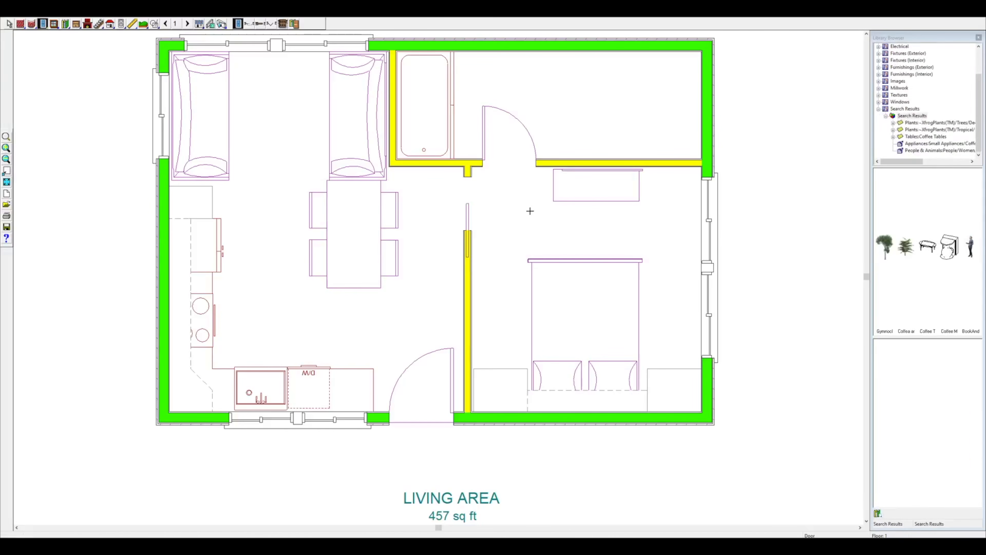
double_click(928, 247)
double_click(931, 259)
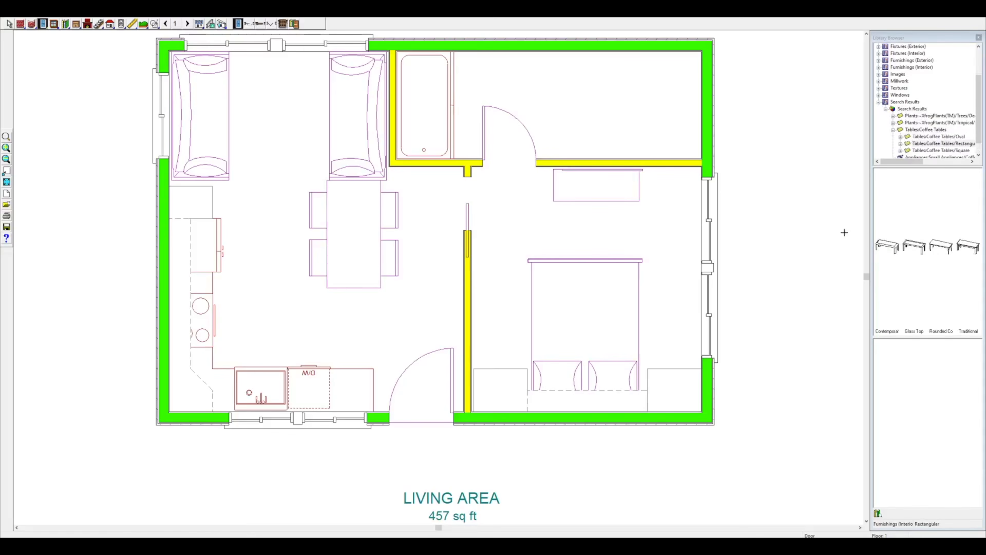
left_click(920, 260)
left_click(500, 75)
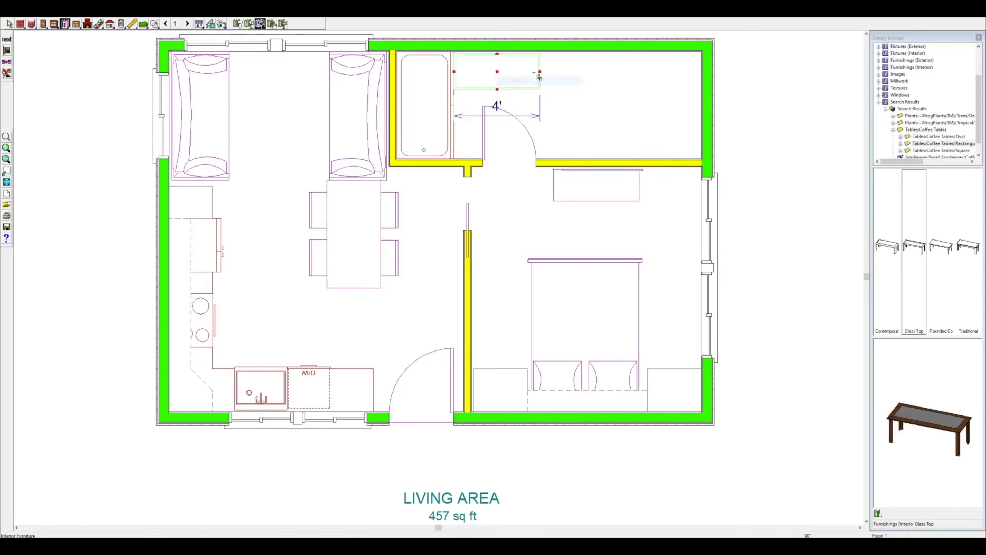
mouse_move(479, 73)
left_mouse_down()
mouse_move(489, 72)
mouse_move(472, 83)
mouse_move(477, 59)
mouse_move(481, 66)
mouse_move(466, 70)
left_mouse_up()
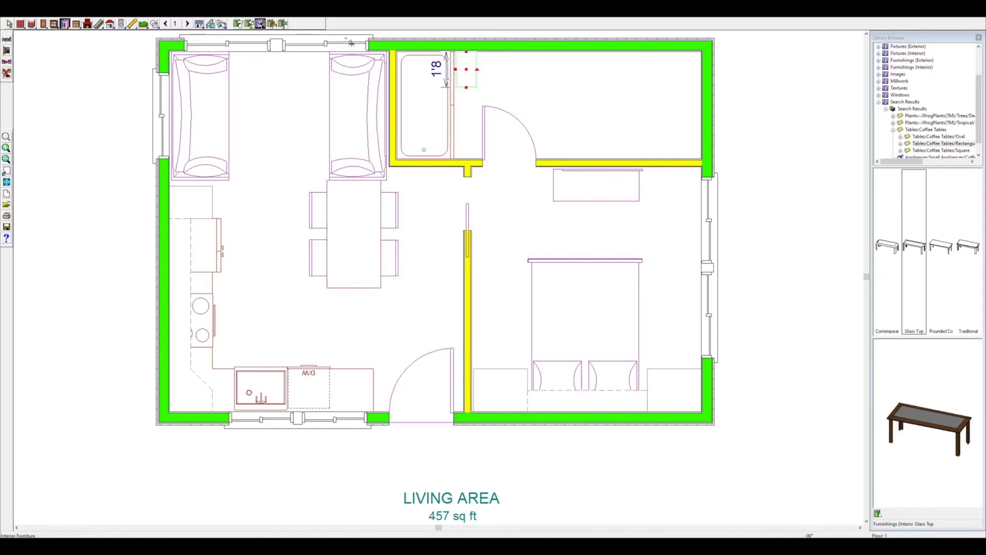
Place two adjoining base cabinets on the bathroom's exterior wall: a 1'6 one beside the table and a 2' one next to it.
left_click(76, 25)
left_click(498, 64)
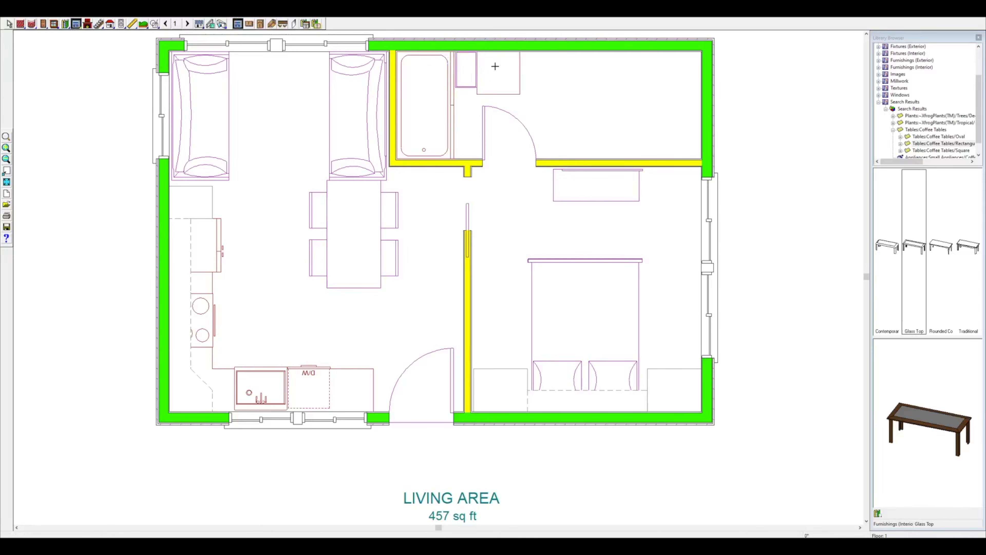
left_click(528, 71)
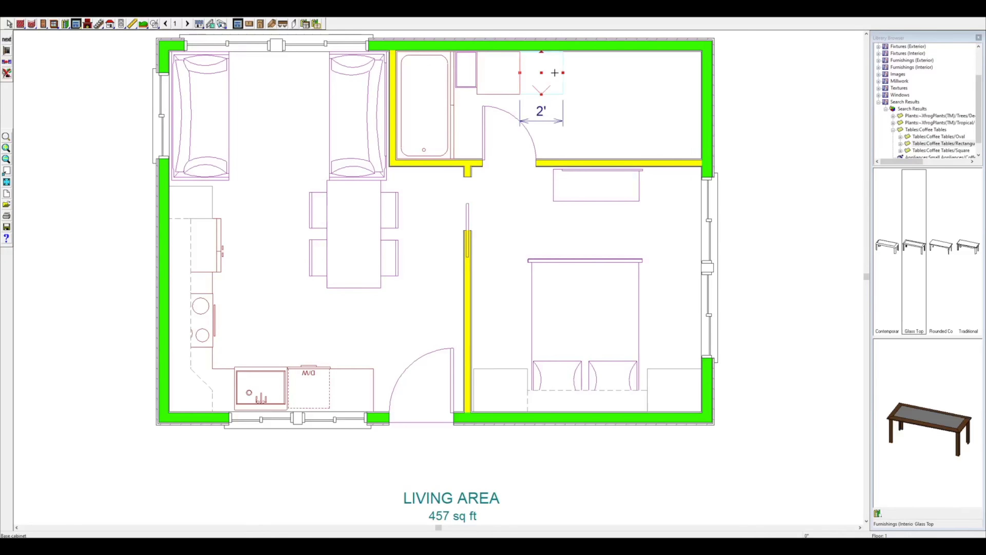
left_click_drag(562, 72, 548, 71)
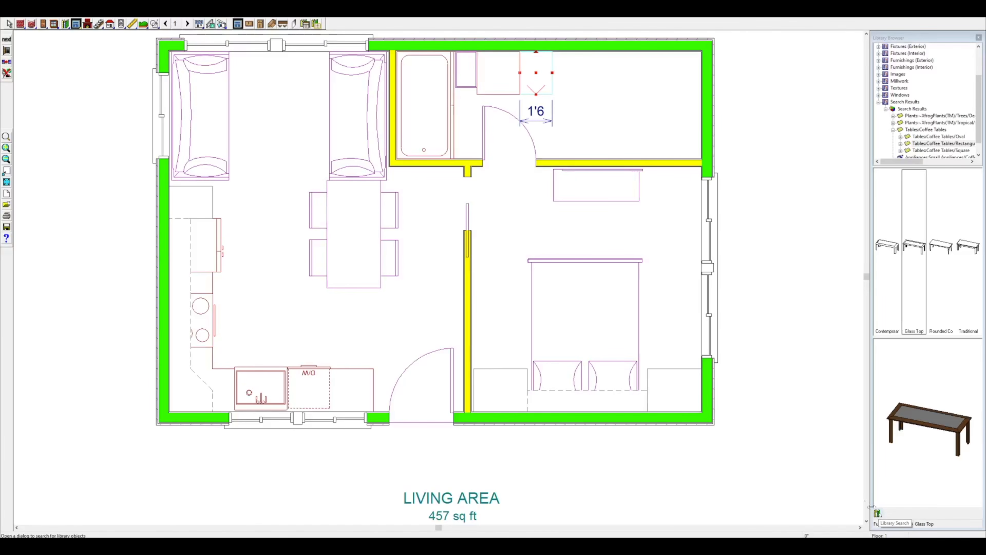
right_click(496, 69)
left_click(496, 69)
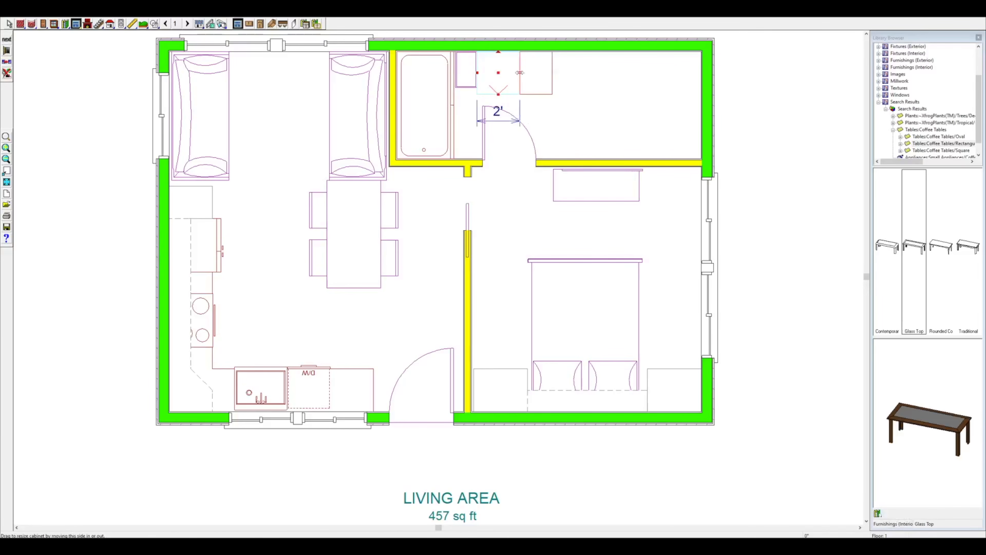
left_click_drag(520, 72, 489, 71)
left_click(521, 72)
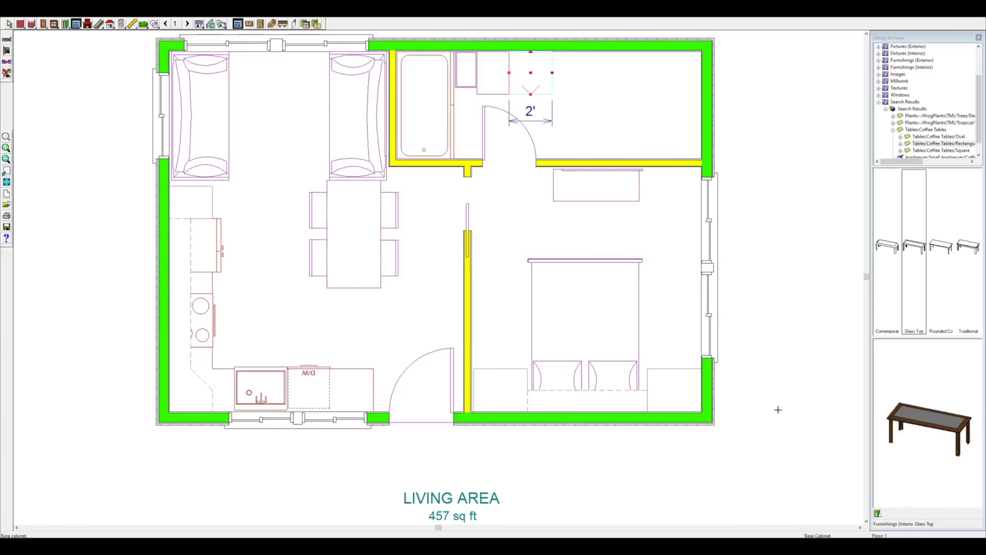
Search the library for sinks and set an Oval bathroom sink into the 2' base cabinet.
left_click(877, 513)
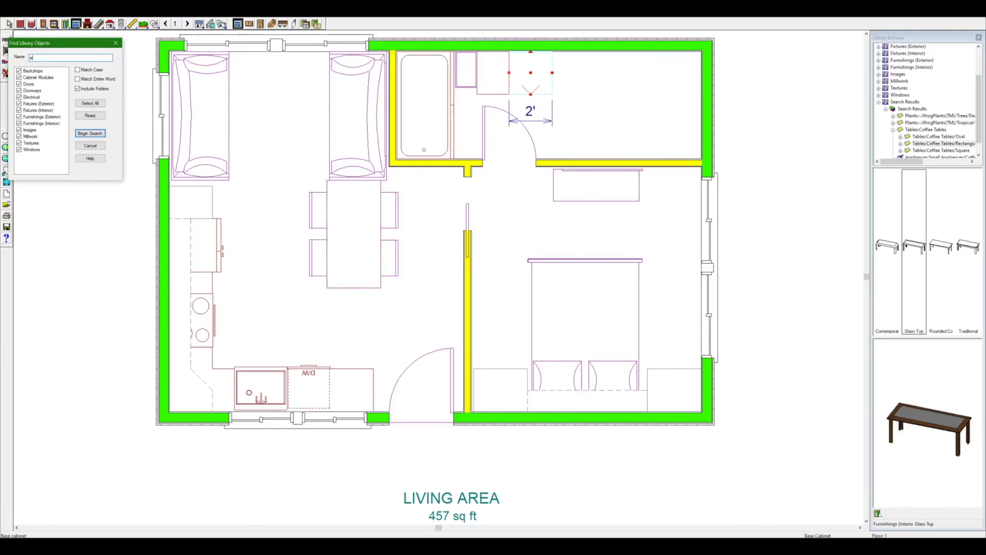
key("Return")
double_click(934, 282)
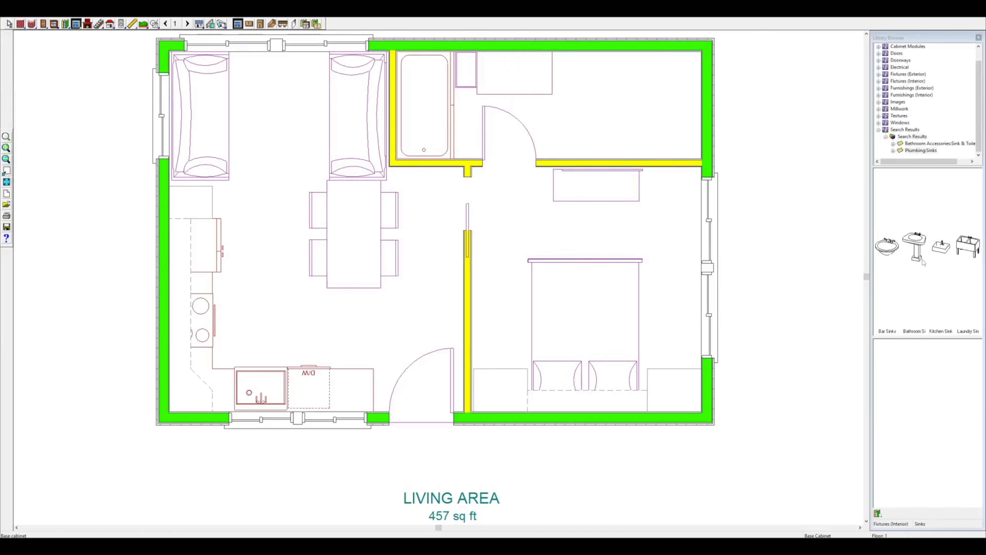
double_click(919, 252)
left_click(901, 249)
left_click(540, 85)
Search the library for "toilet" and place a Standard toilet on the exterior wall beside the vanity.
left_click(878, 512)
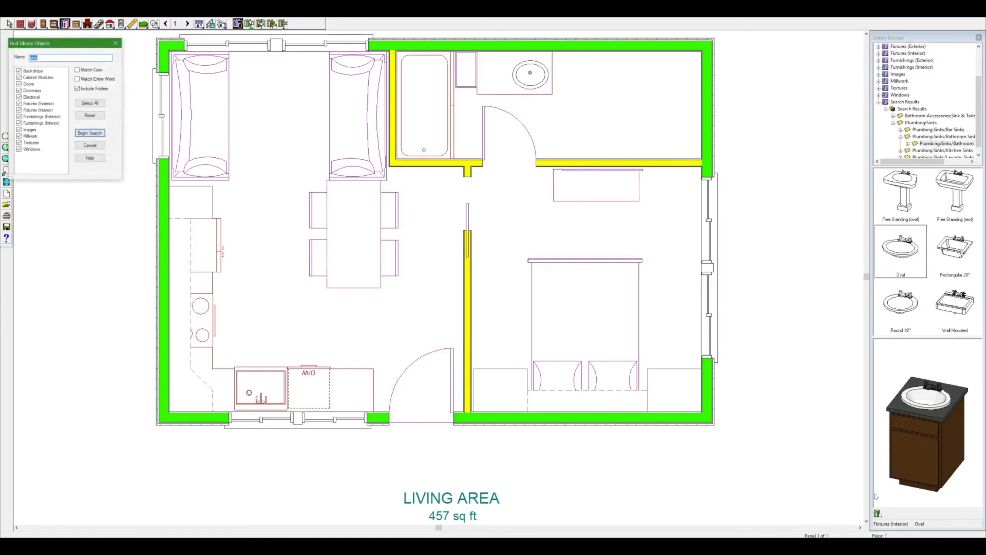
type("toilet")
key("Return")
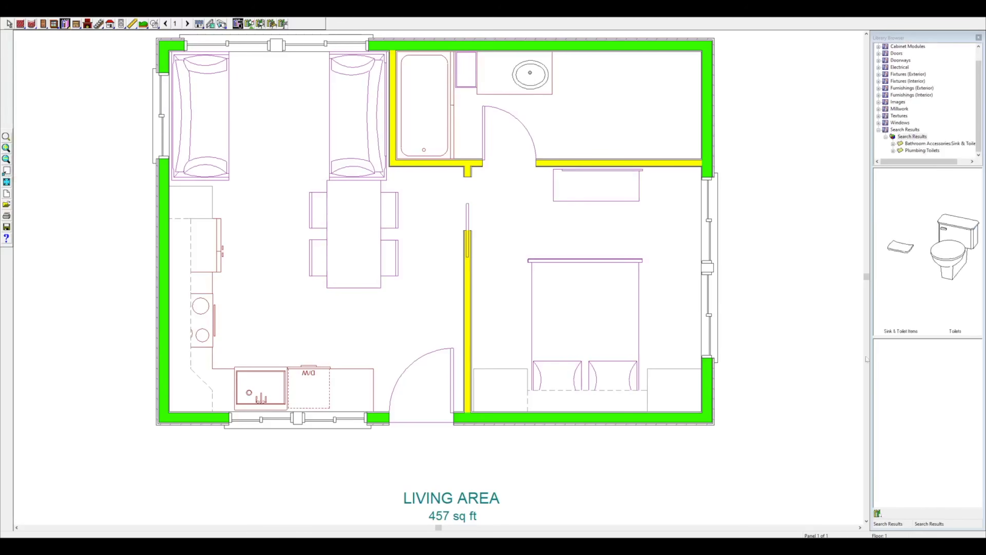
left_click(587, 79)
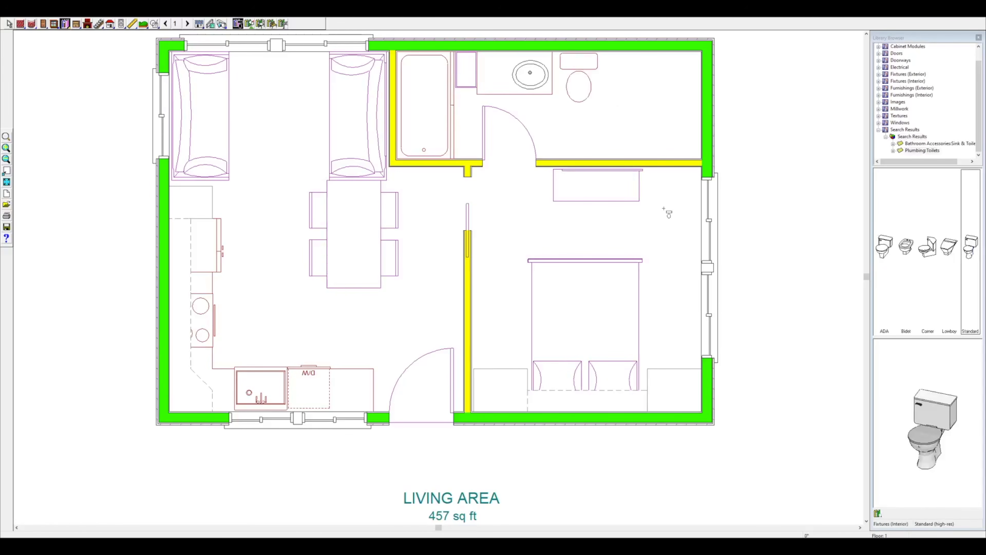
Copy the window behind the kitchen sink to the exterior wall behind the toilet and reduce its width.
right_click(261, 418)
left_click(288, 446)
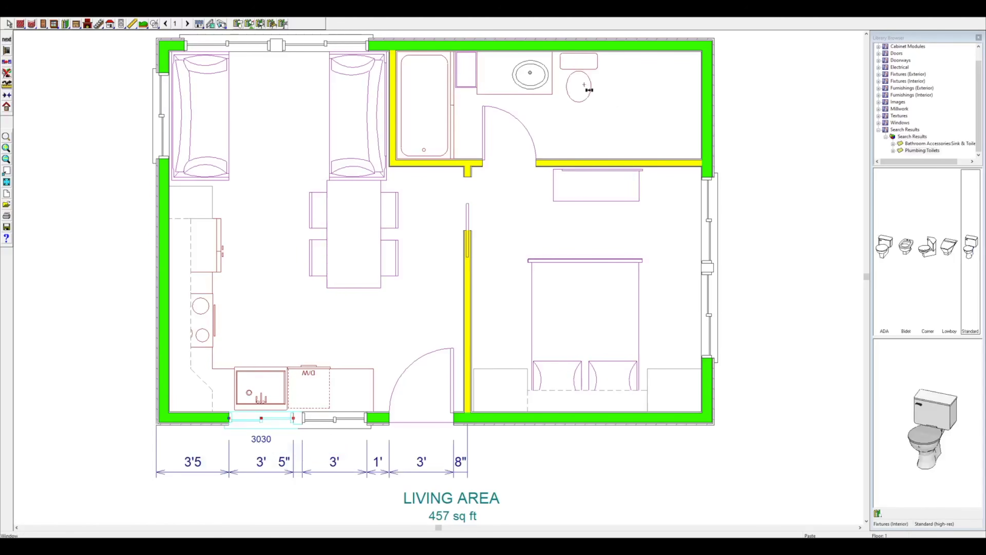
left_click(581, 48)
right_click(582, 48)
left_click(608, 69)
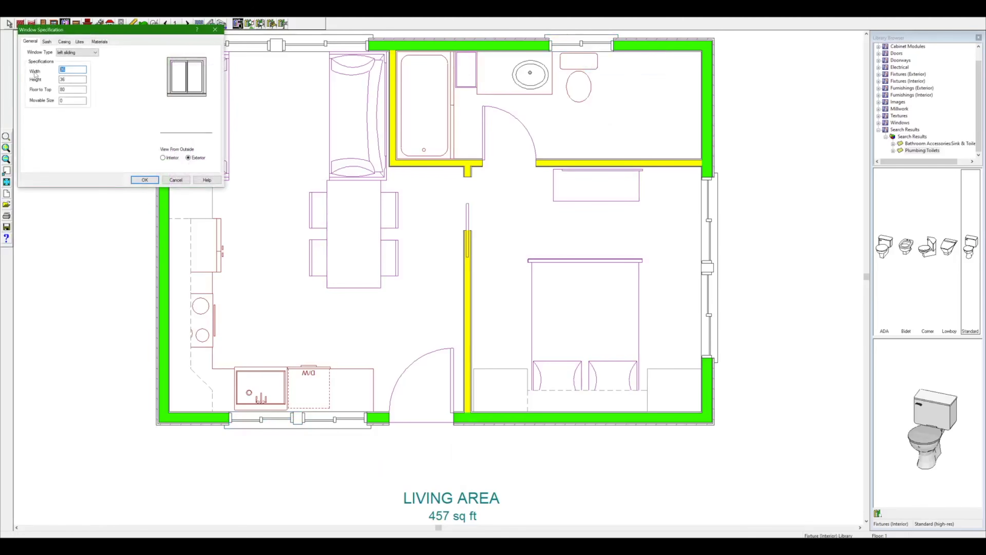
left_click(144, 180)
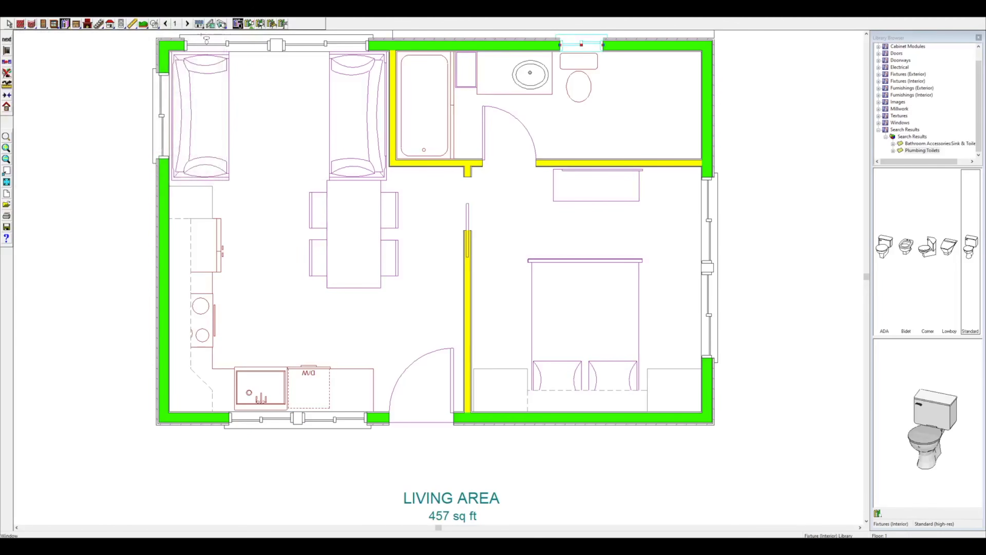
Examine the tub, vanity, toilet and new window in a 3D view of the bathroom.
left_click(222, 24)
left_click_drag(565, 115, 565, 115)
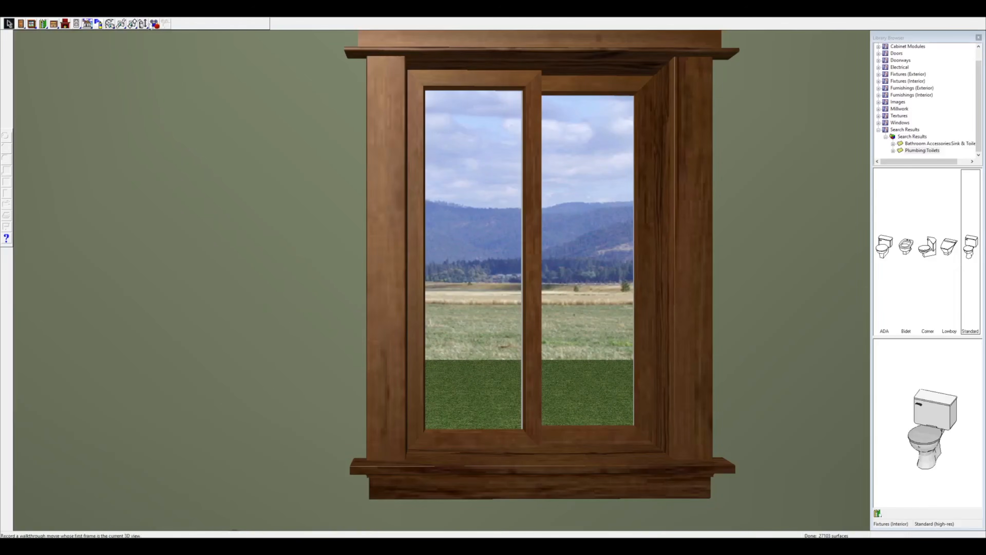
left_click(144, 24)
scroll(412, 175, "down", 2)
left_click_drag(490, 254, 405, 280)
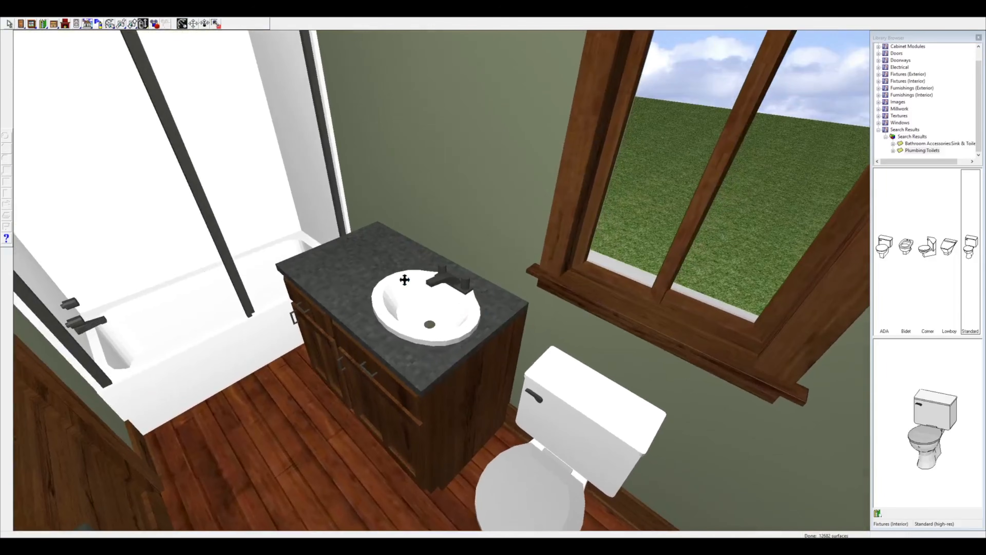
left_click(982, 13)
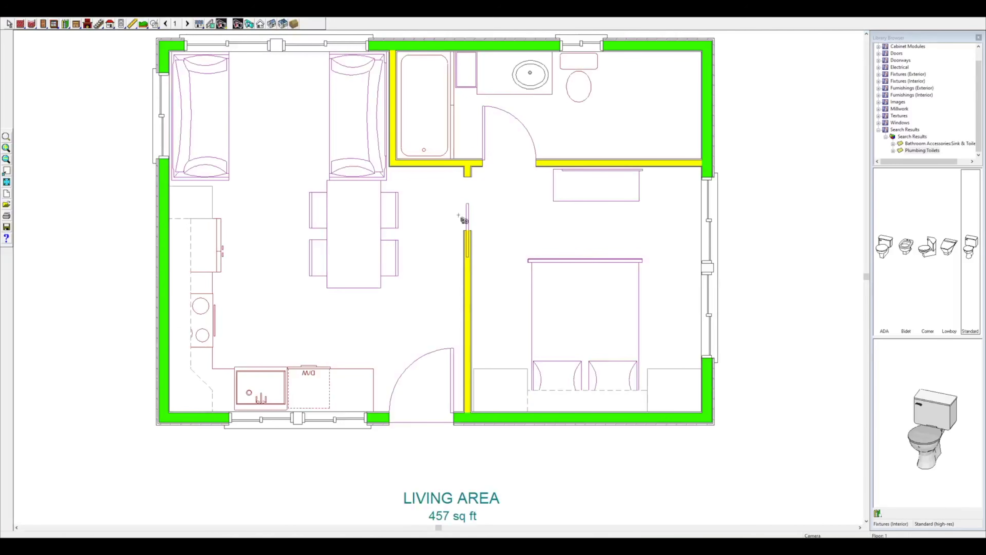
Examine the tub, the vanity and the empty far end of the bathroom in a 3D camera view.
left_click_drag(479, 130, 473, 111)
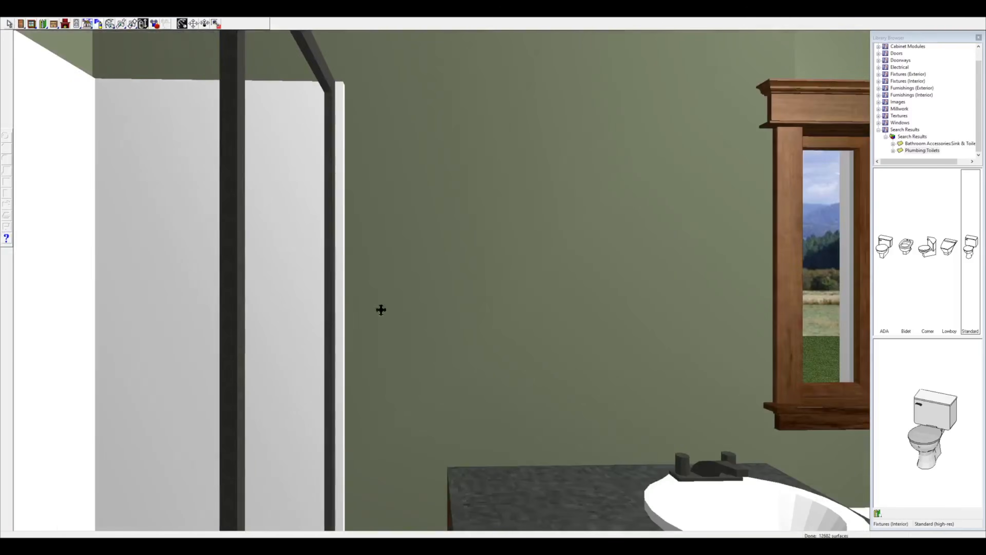
left_click_drag(380, 310, 458, 395)
left_click_drag(371, 379, 543, 313)
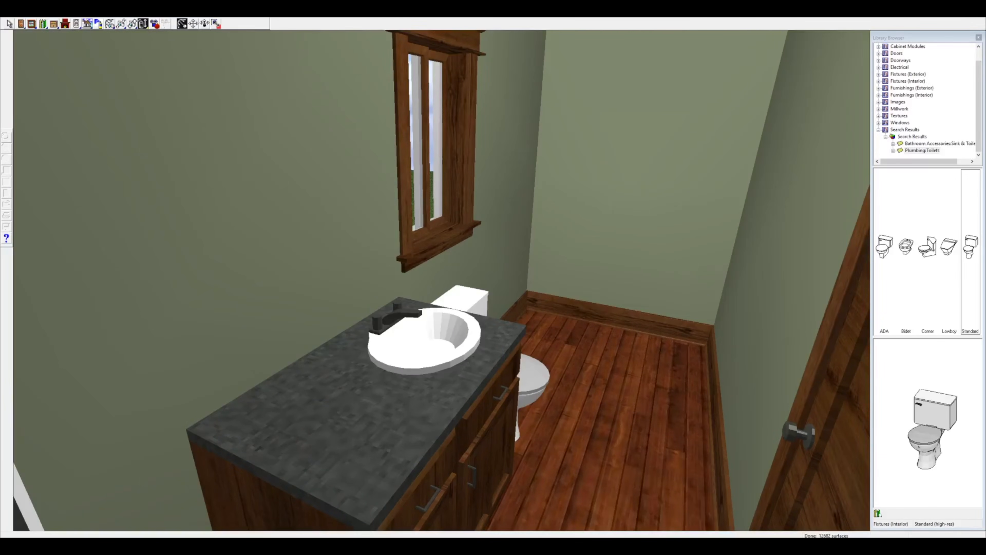
key("ctrl+w")
Search the library for combo units and place the small Laundry Center in the bathroom's far corner, backed against the exterior end wall.
key("ctrl+f")
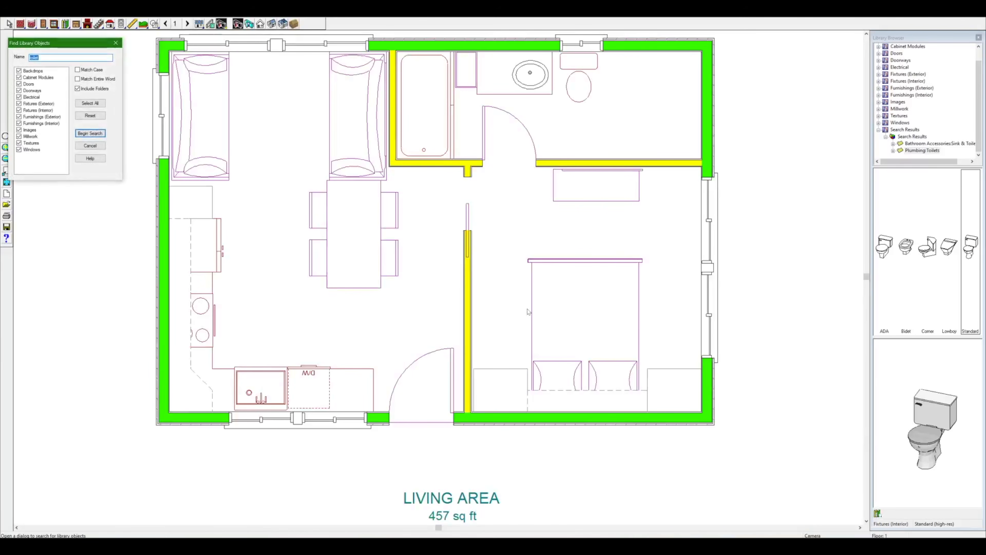
key("Return")
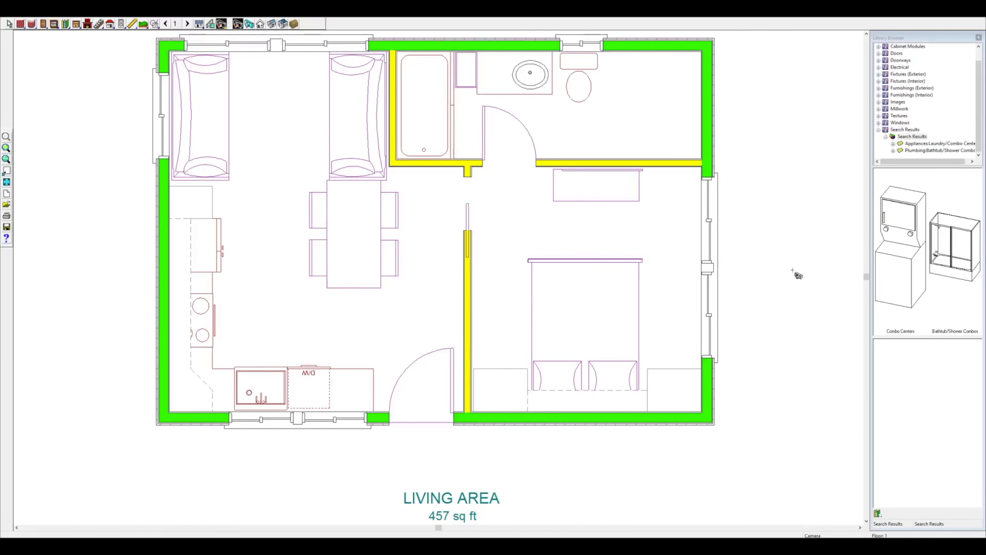
double_click(906, 249)
left_click(900, 255)
left_click(663, 132)
right_click(662, 132)
left_click(667, 135)
left_click_drag(664, 159, 701, 137)
left_click_drag(662, 110, 683, 132)
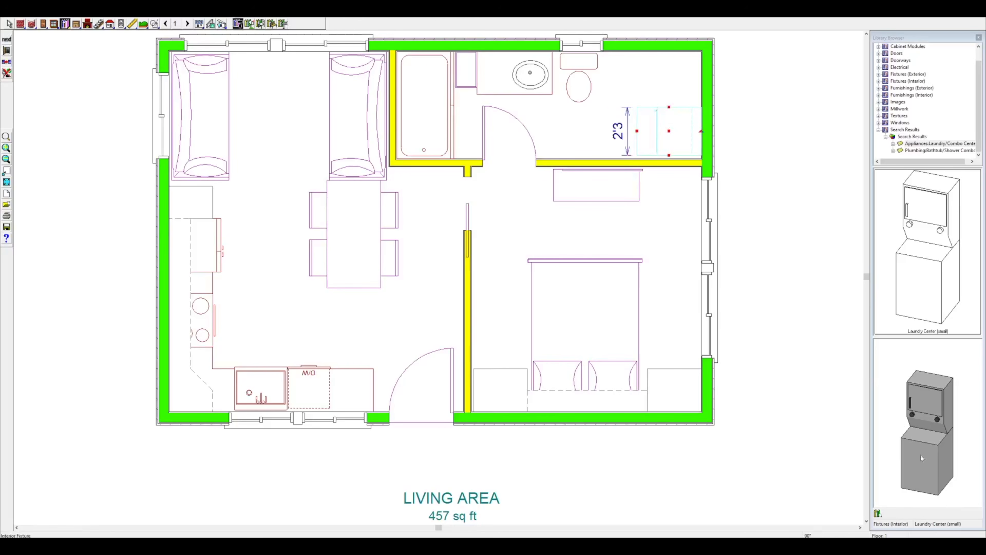
Search the library for "water" and place a 40 gal Elec WH in the corner above the laundry center, turned to the window wall.
left_click(878, 512)
type("wate")
key("Return")
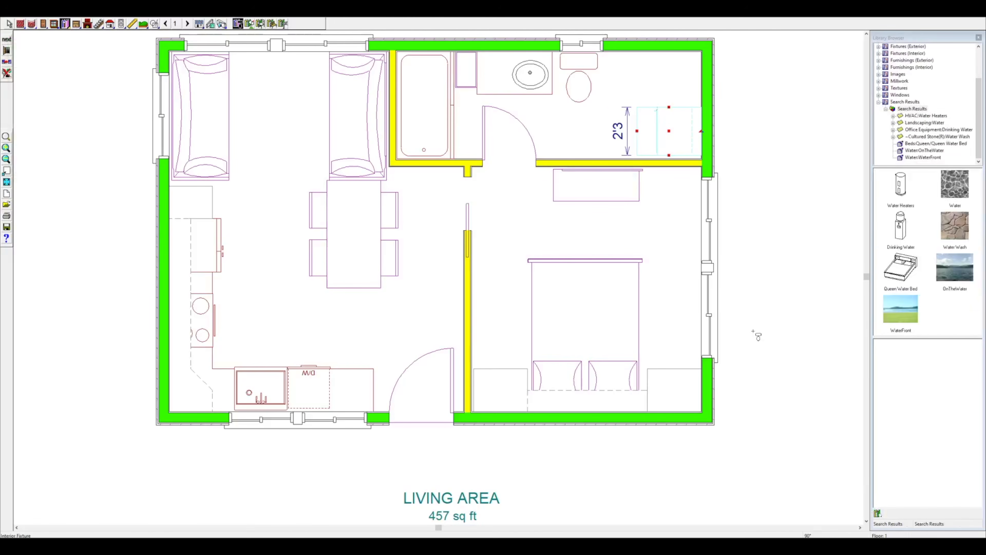
double_click(907, 190)
left_click(908, 235)
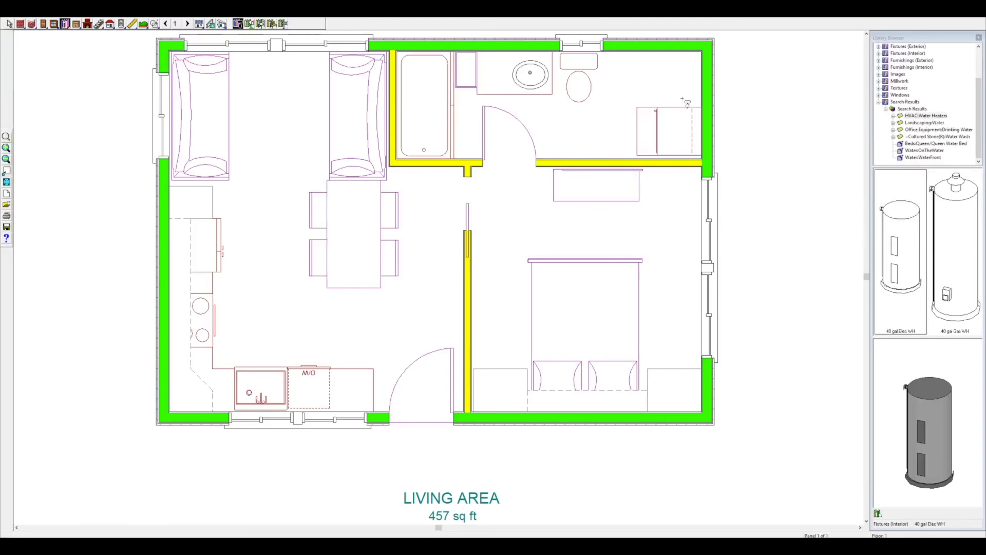
left_click(676, 80)
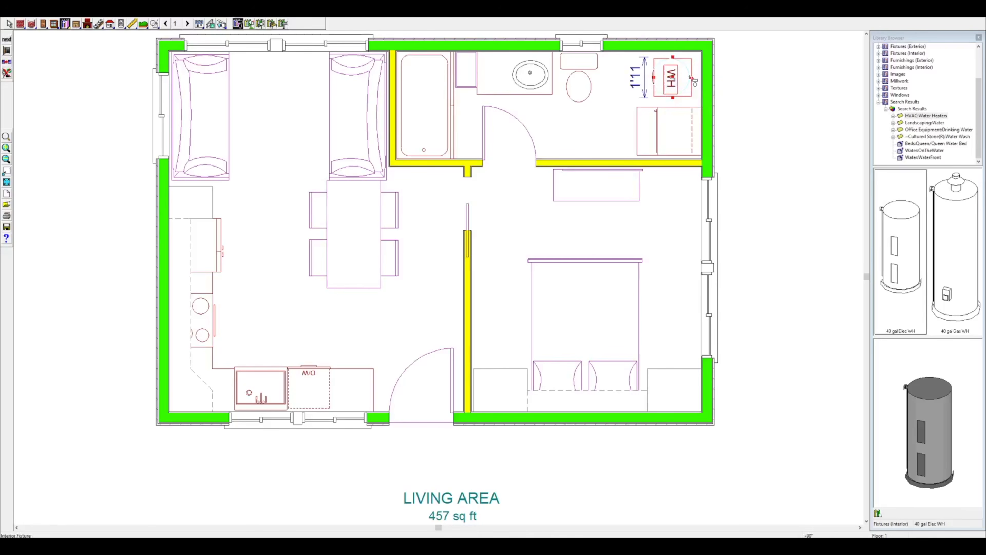
left_click_drag(690, 74, 666, 70)
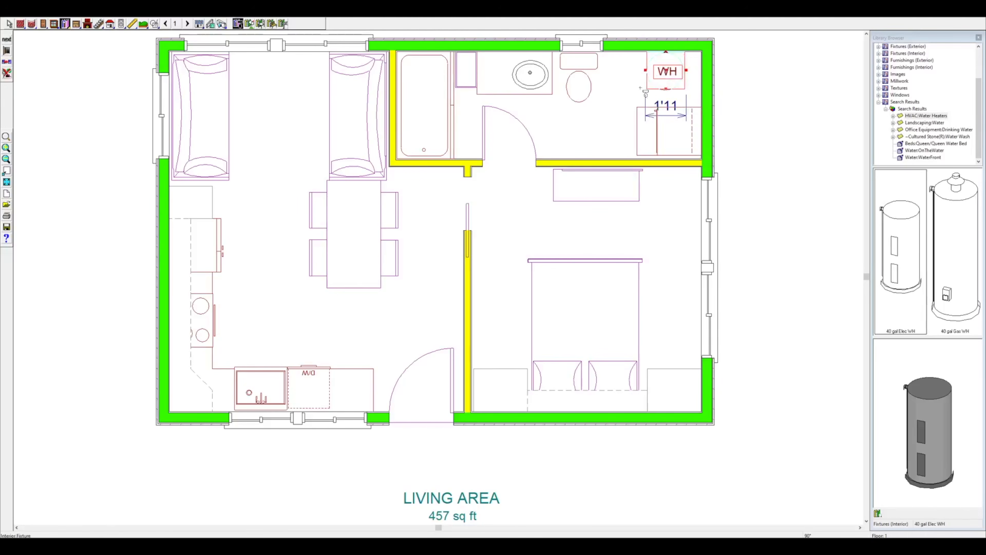
Shift the toilet slightly toward the water heater and realign the window behind it.
left_click(583, 74)
left_click_drag(579, 75, 586, 44)
right_click(581, 43)
left_click(587, 48)
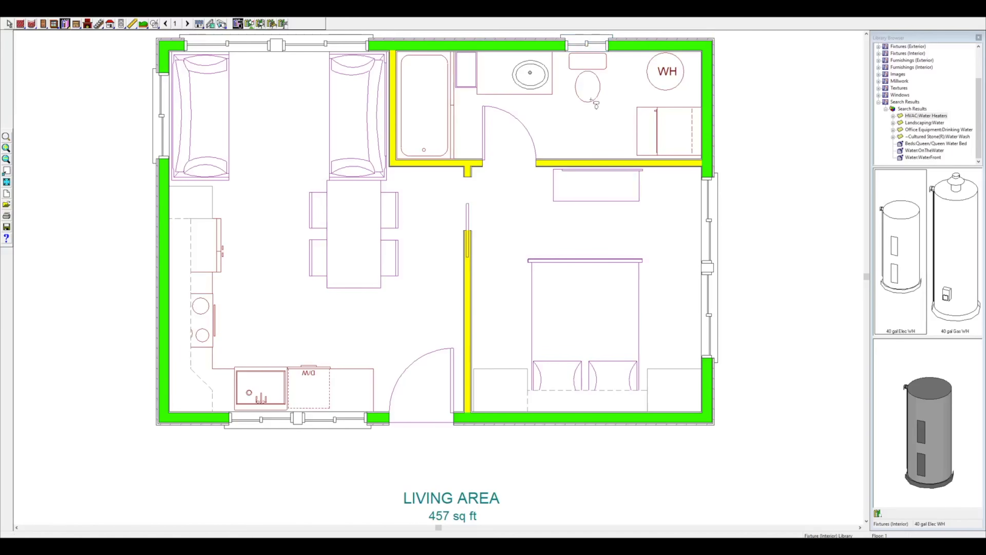
Check the widths of the sink cabinet, the toilet and the adjoining base cabinet.
right_click(535, 61)
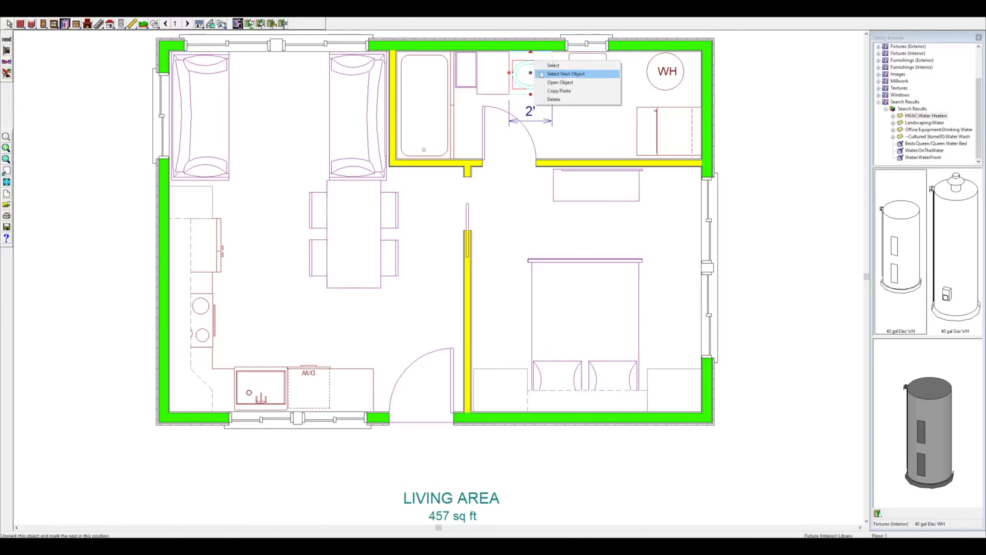
right_click(592, 54)
right_click(583, 73)
left_click(599, 78)
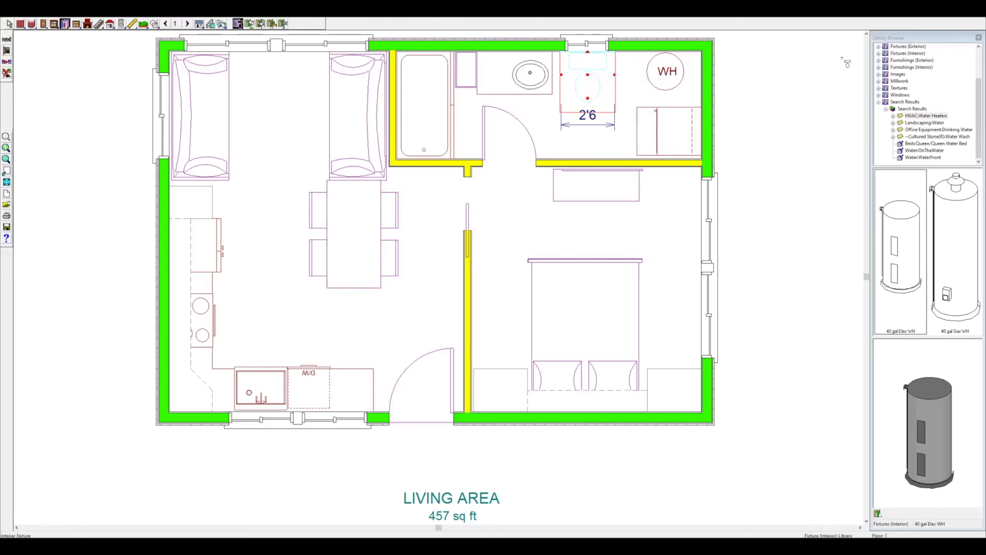
right_click(490, 73)
left_click(507, 76)
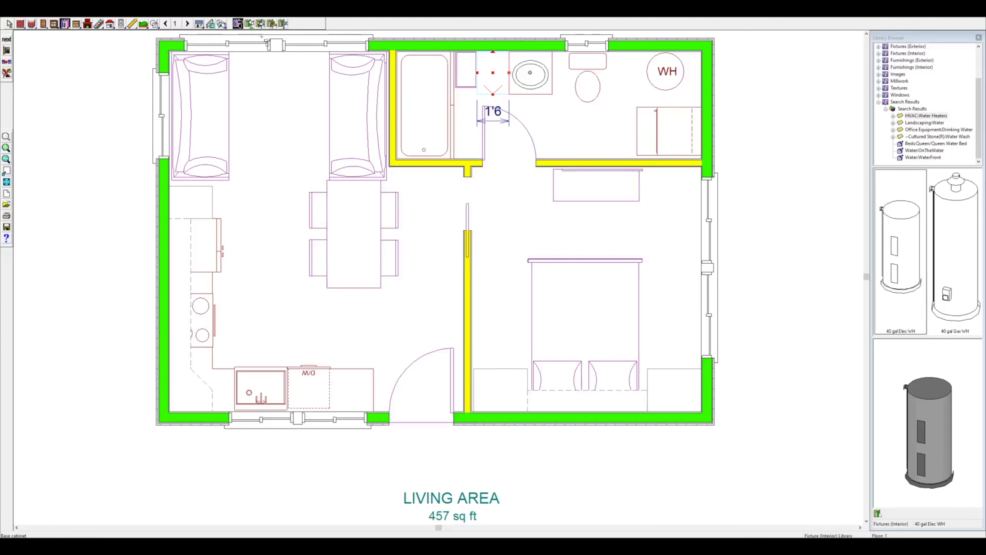
Inspect the water heater and laundry center in a 3D camera view from the bathtub end.
left_click(221, 24)
left_click_drag(464, 120, 525, 127)
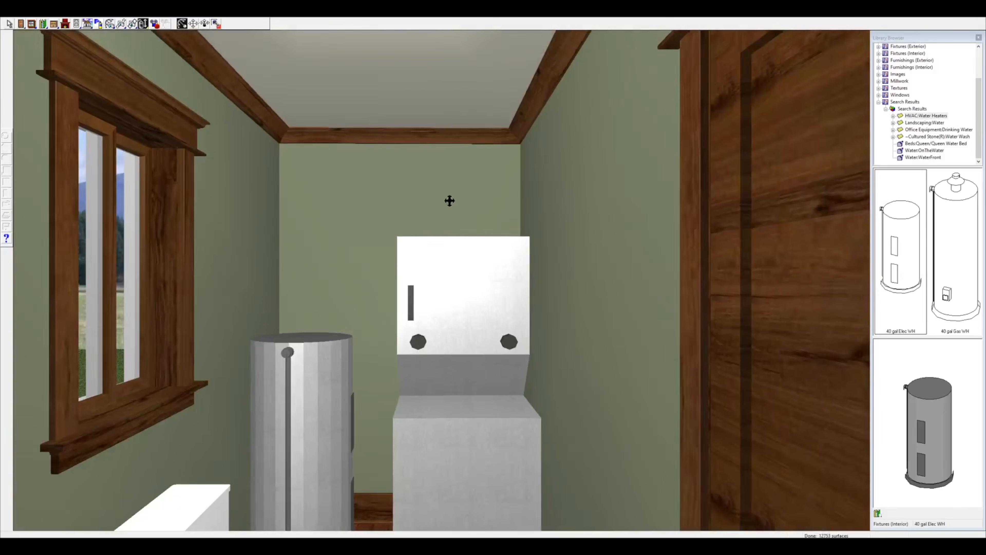
scroll(450, 201, "down", 2)
left_click_drag(445, 206, 482, 176)
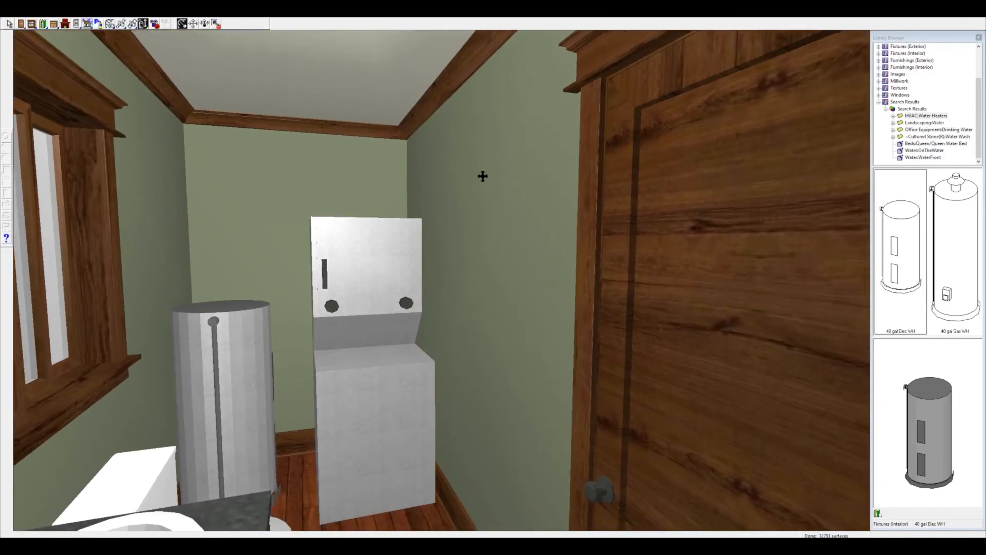
left_click(983, 18)
Search the library for curtains and place the Elegant curtain in the bathroom near the laundry center.
left_click(878, 513)
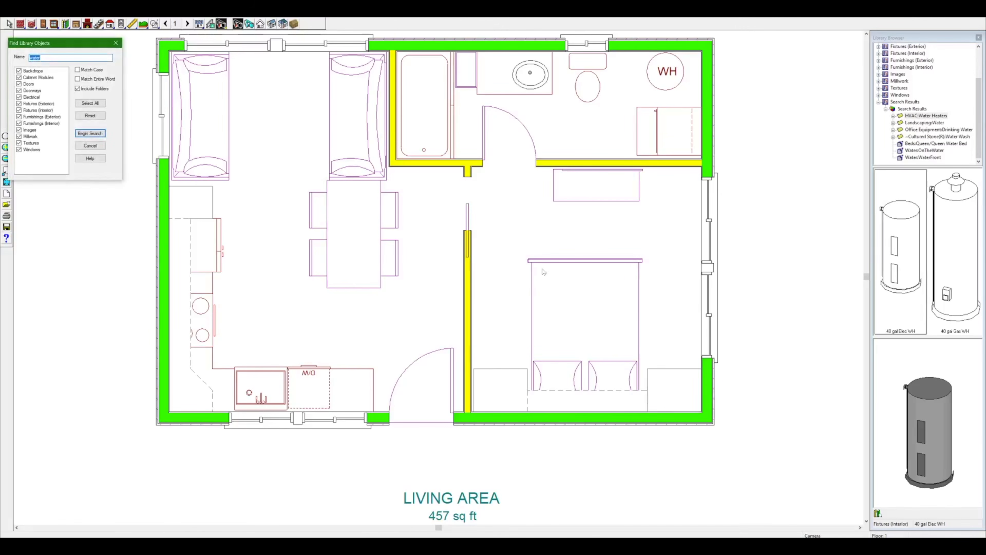
type("curta")
key("Return")
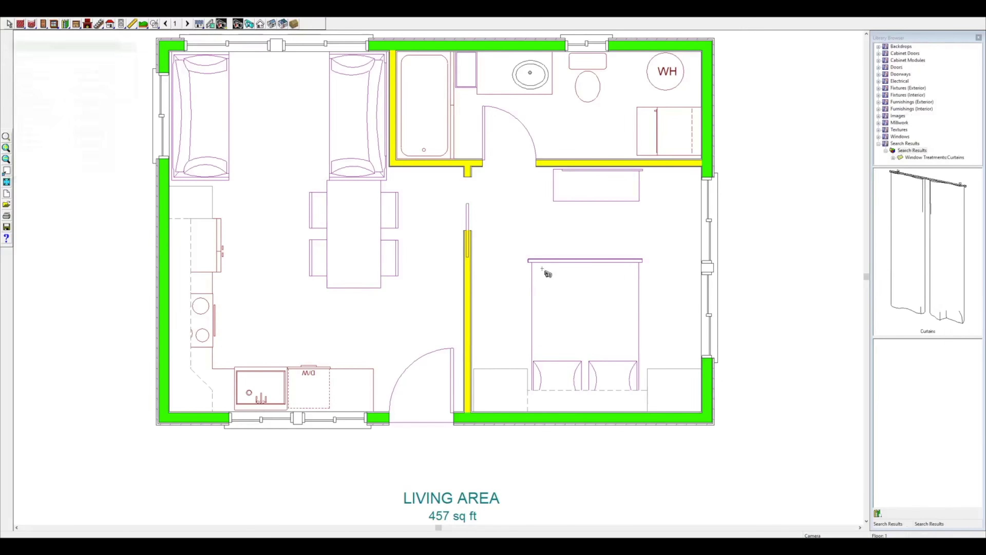
double_click(893, 248)
left_click(627, 99)
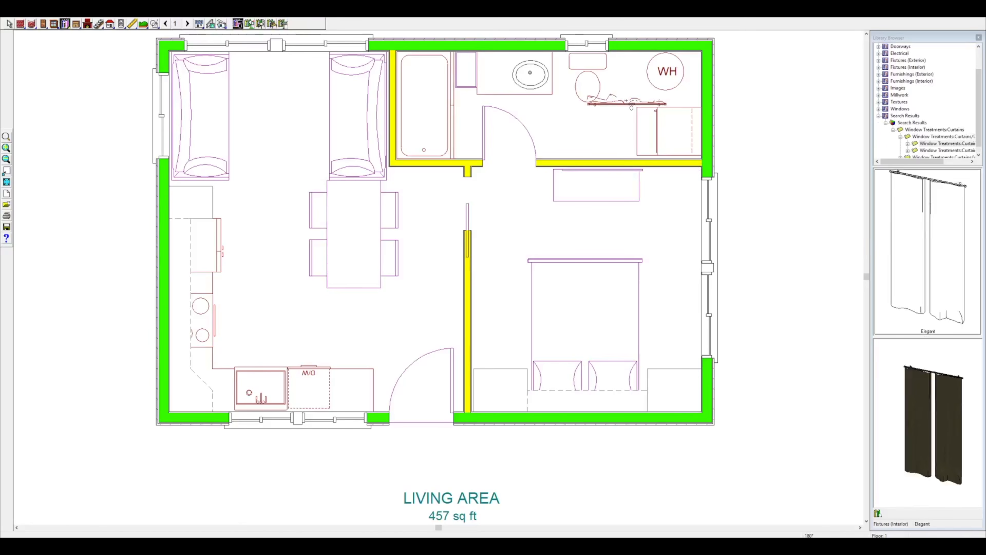
Rotate the curtain parallel to the end wall and fit it 4'11 wide in front of the water heater and laundry center.
right_click(622, 102)
left_click(629, 107)
left_click_drag(627, 105, 633, 126)
left_click_drag(628, 81, 631, 53)
left_click_drag(636, 105, 637, 104)
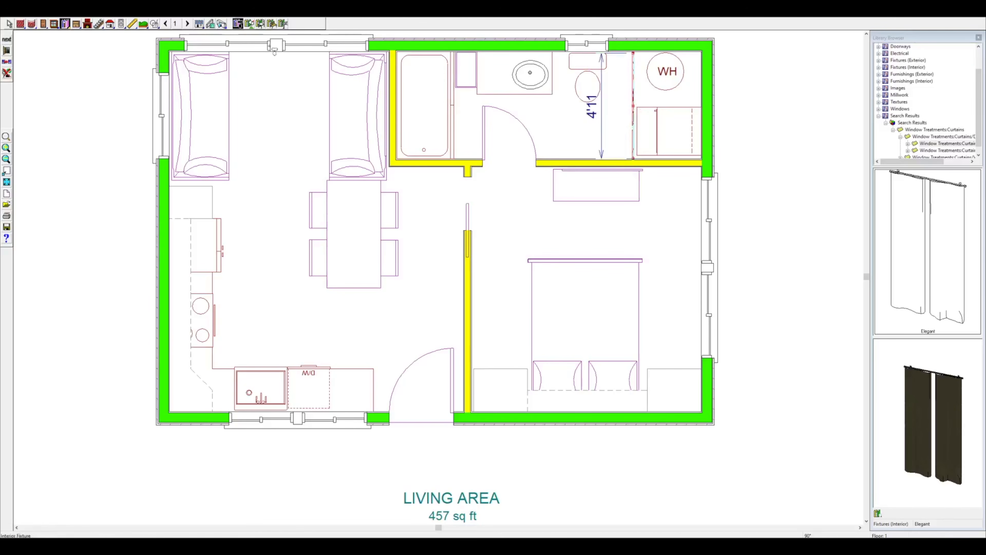
Lower the curtain in a 3D bathroom view so it hangs from below the ceiling down to the floor.
left_click(222, 23)
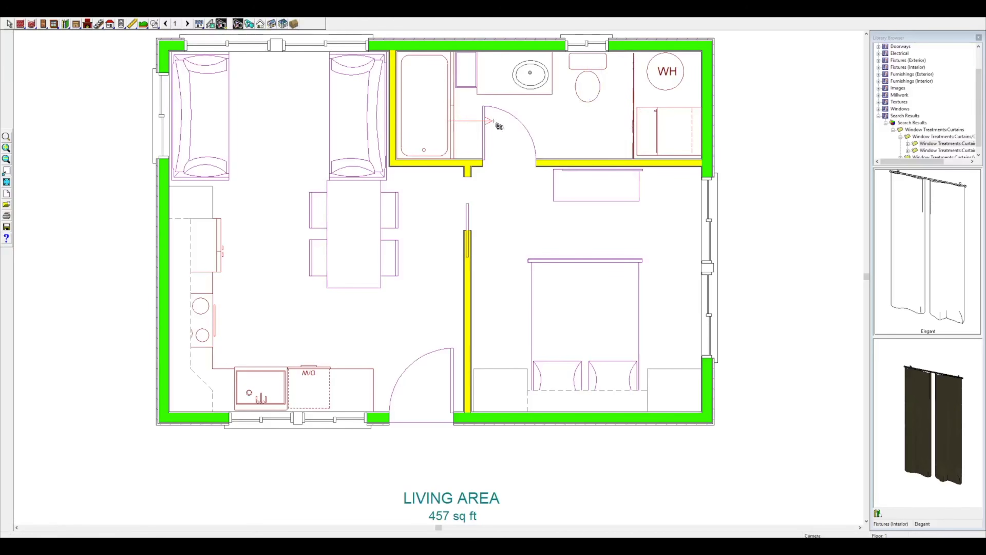
left_click_drag(489, 126, 489, 127)
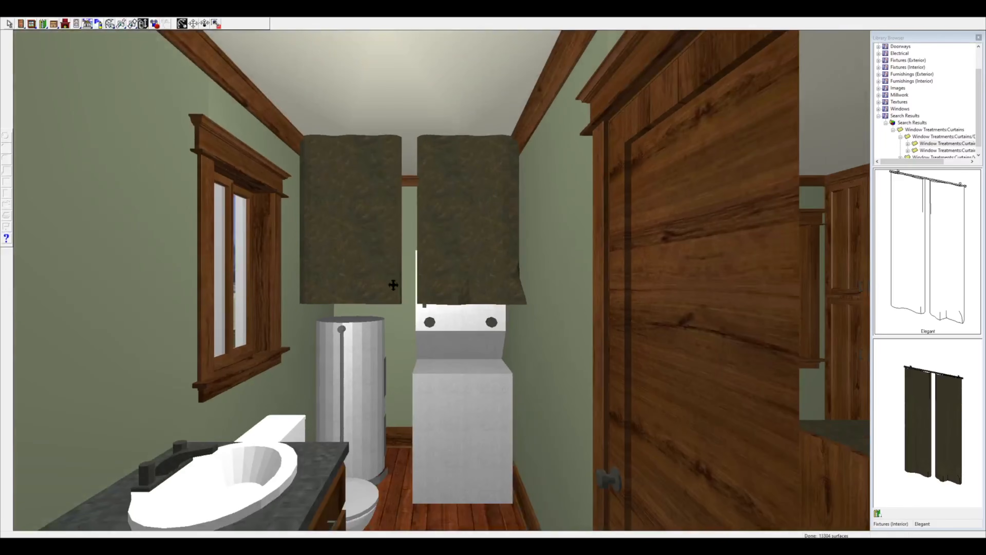
right_click(357, 200)
left_click(372, 206)
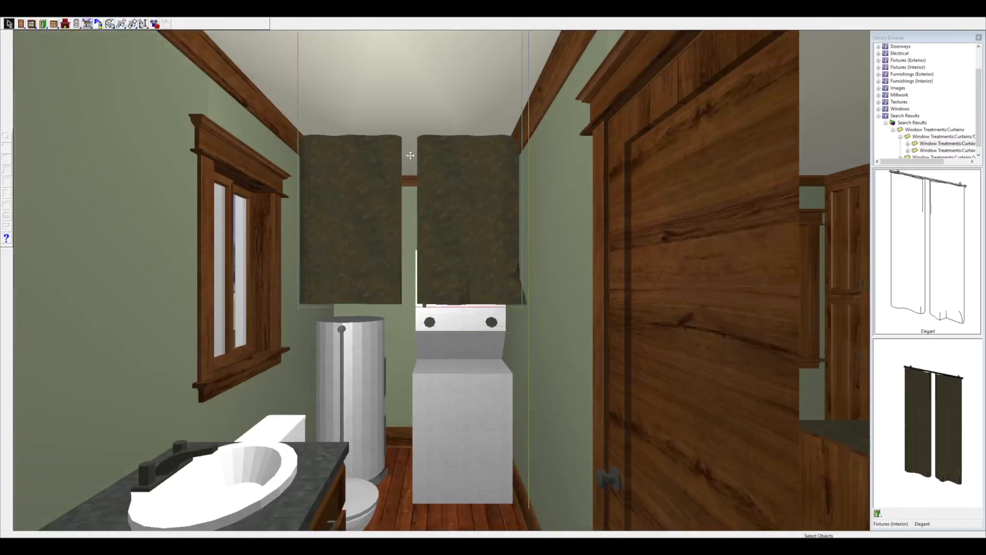
left_click_drag(407, 377, 407, 378)
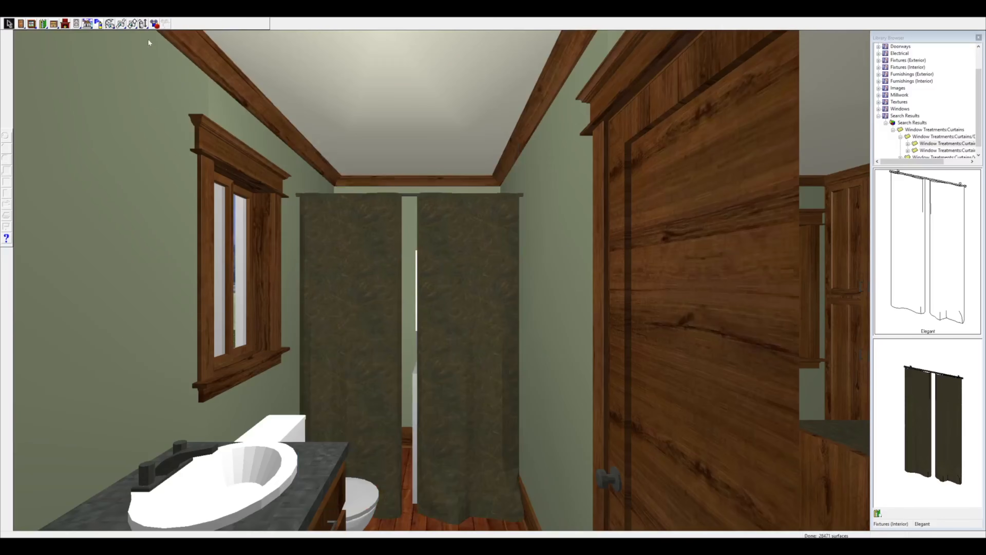
Examine the curtained-off utility end of the bathroom from several 3D camera positions.
left_click(143, 24)
left_click_drag(391, 167, 403, 185)
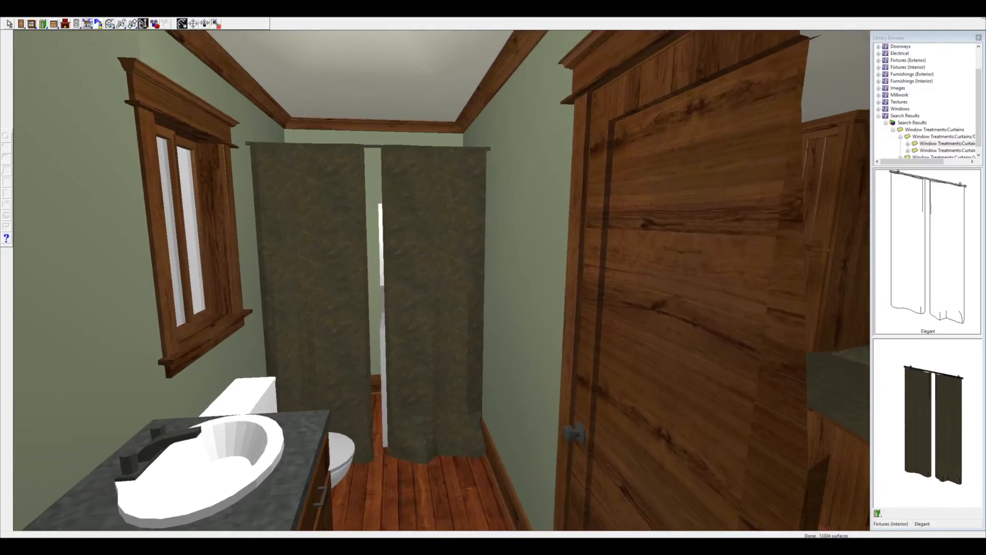
left_click(980, 18)
left_click_drag(470, 102, 535, 112)
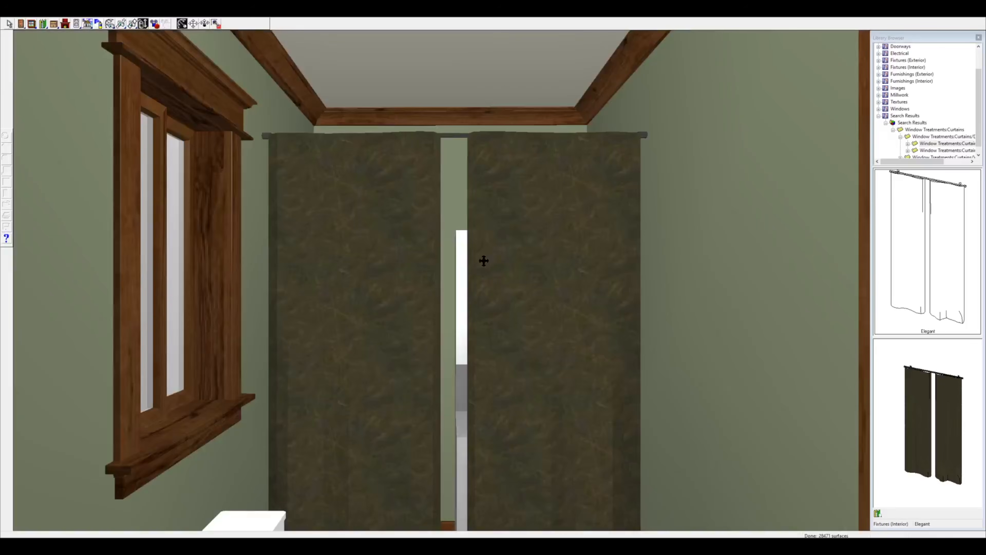
scroll(481, 263, "down", 2)
left_click_drag(472, 240, 421, 305)
left_click_drag(548, 306, 343, 321)
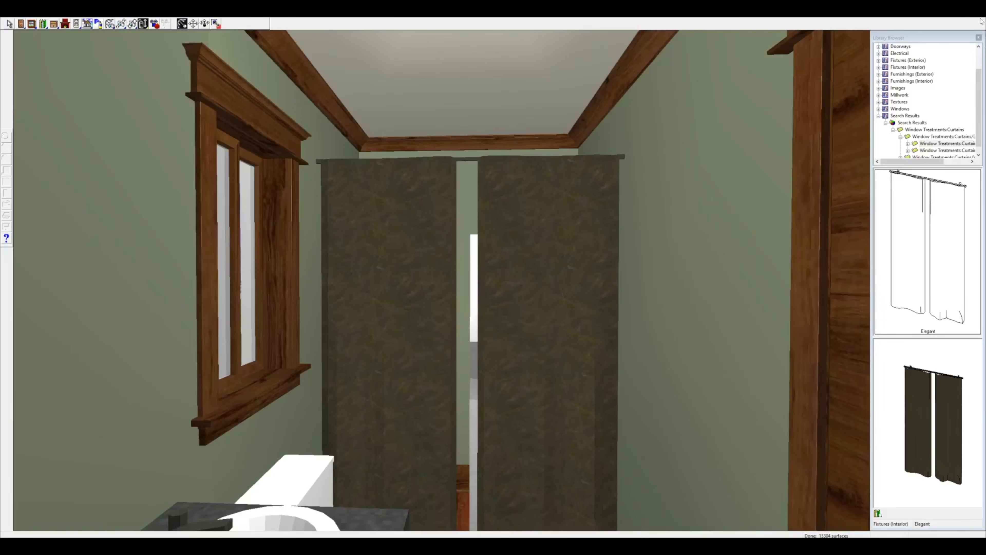
left_click(980, 15)
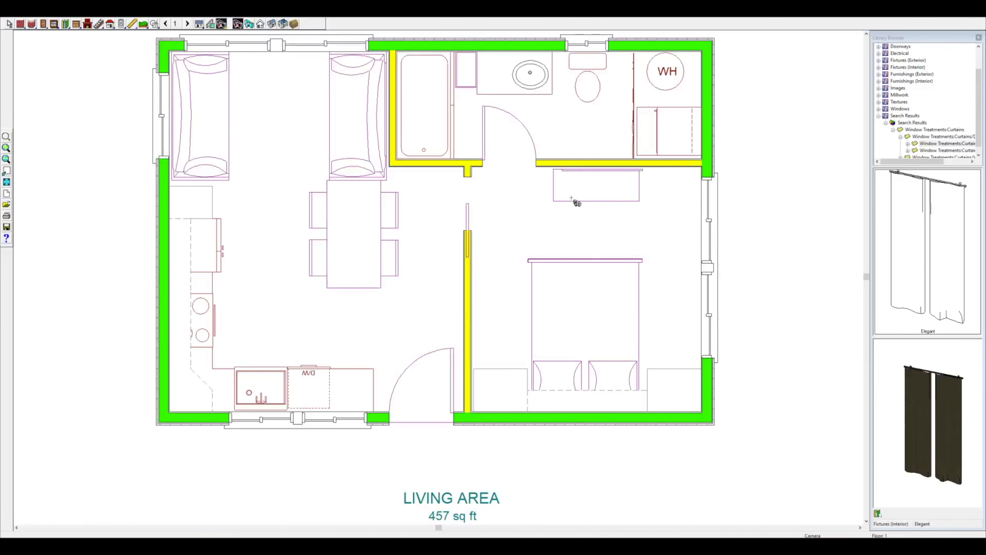
Center the wall-mounted TV above the bedroom desk using a 3D view taken from the bed.
left_click_drag(587, 397, 587, 342)
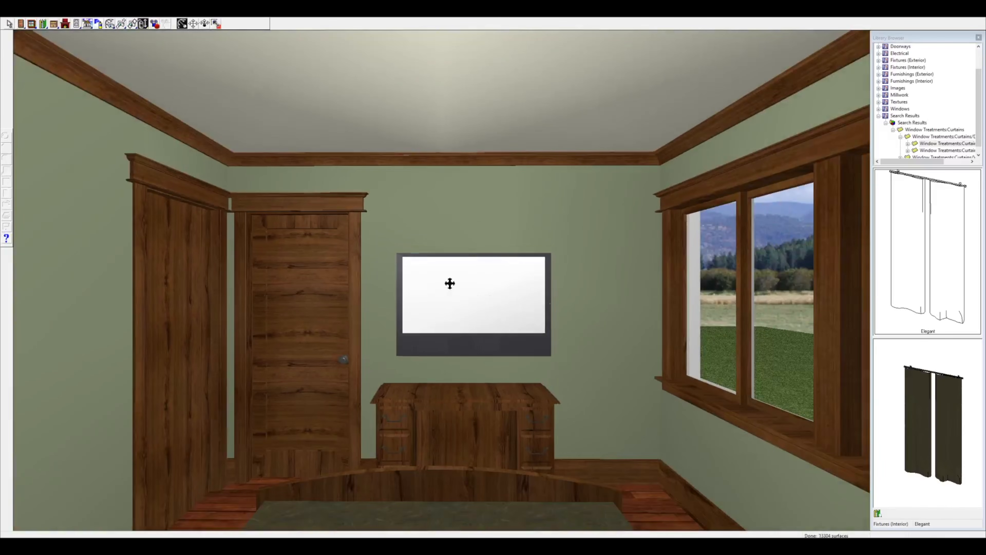
key("space")
left_click(464, 302)
left_click_drag(462, 304, 461, 304)
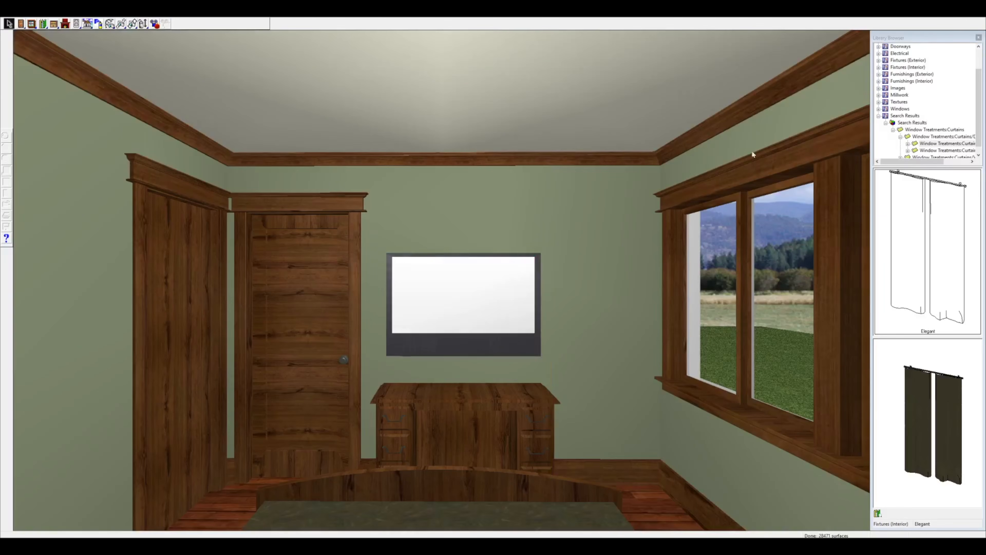
key("ctrl+w")
Search the library for "laptop" and place the Laptop at the center of the bedroom desk.
left_click(877, 513)
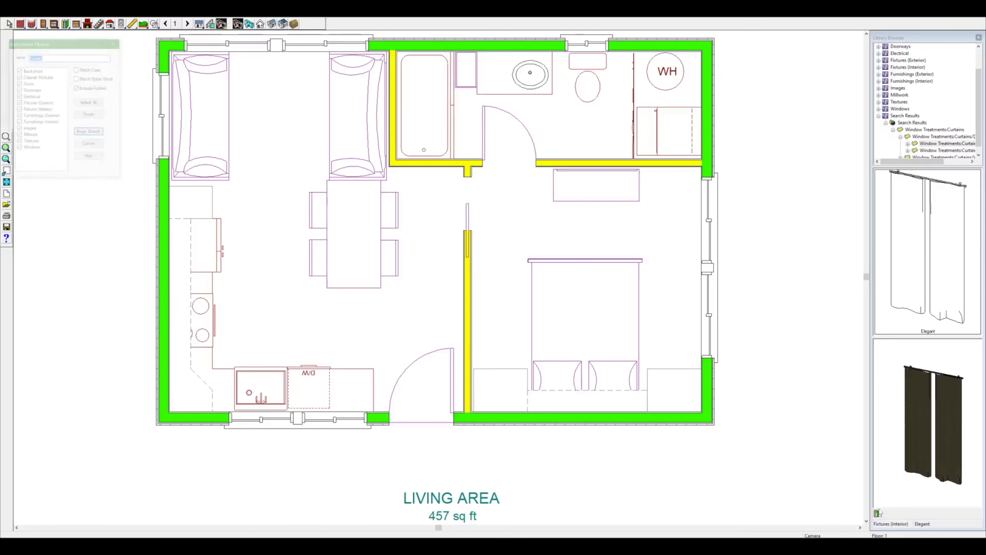
type("laptop")
key("Return")
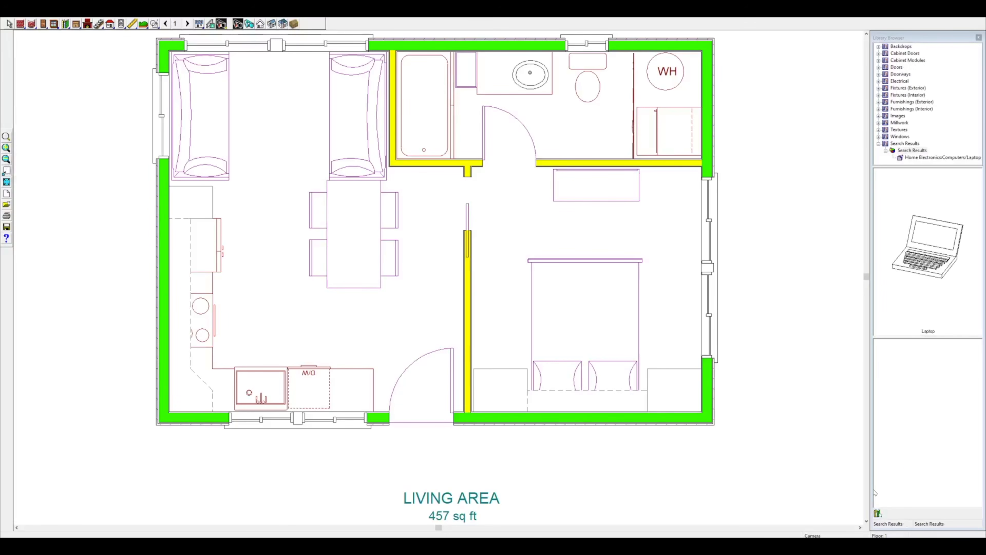
left_click(926, 260)
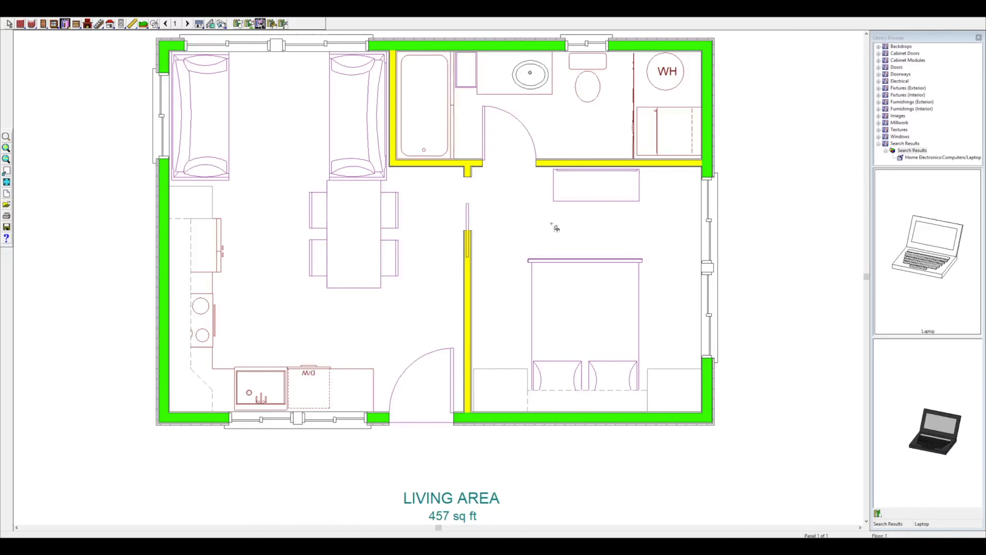
left_click(595, 188)
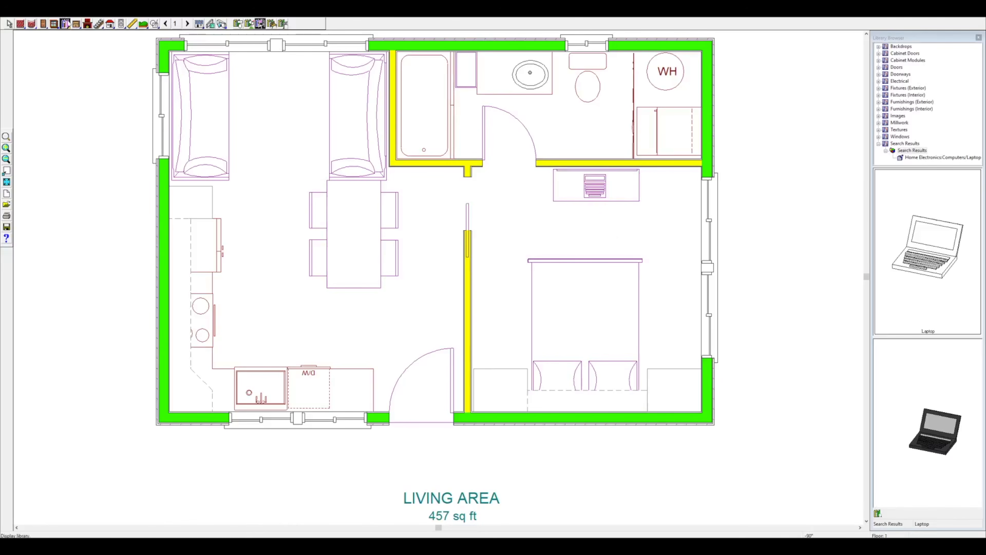
Add a base cabinet 33" wide and 19" deep between the bedroom desk and the exterior wall, and set its height to 25".
left_click(76, 24)
left_click(665, 187)
left_click(658, 180)
mouse_move(684, 189)
left_mouse_down()
mouse_move(701, 190)
mouse_move(671, 200)
left_mouse_up()
right_click(674, 181)
left_click(699, 200)
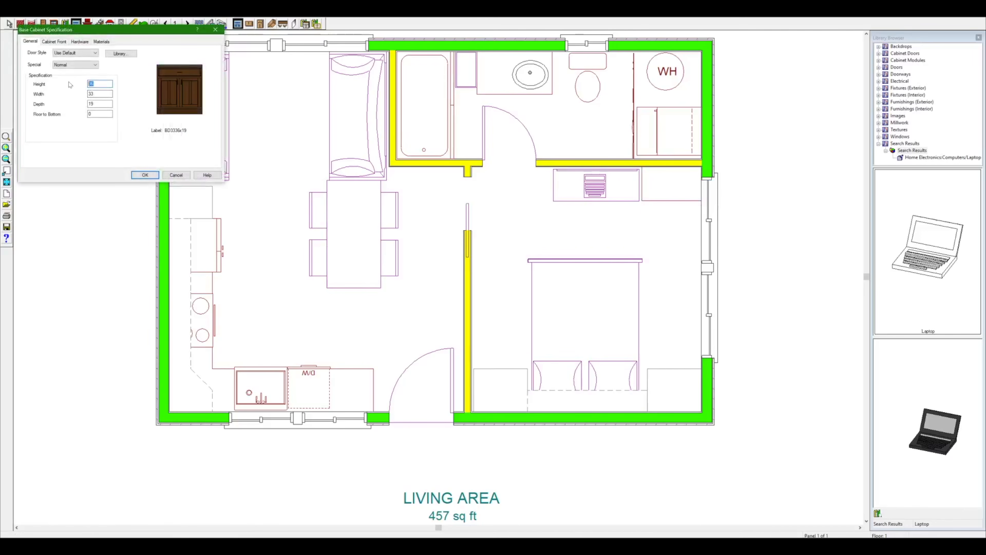
type("25")
left_click(145, 175)
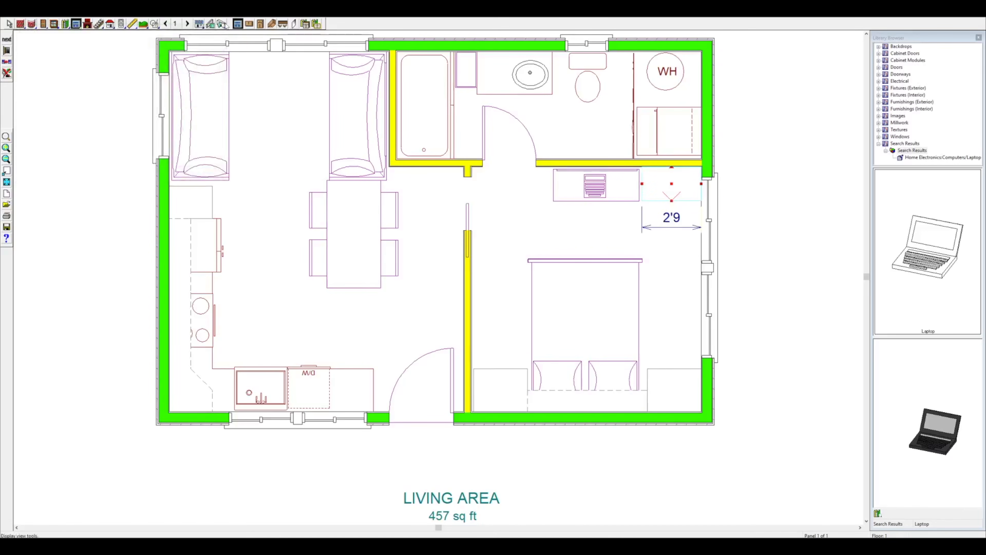
Examine the bedroom's desk wall and the new base cabinet in a 3D camera view taken from the bed.
left_click_drag(593, 389, 594, 314)
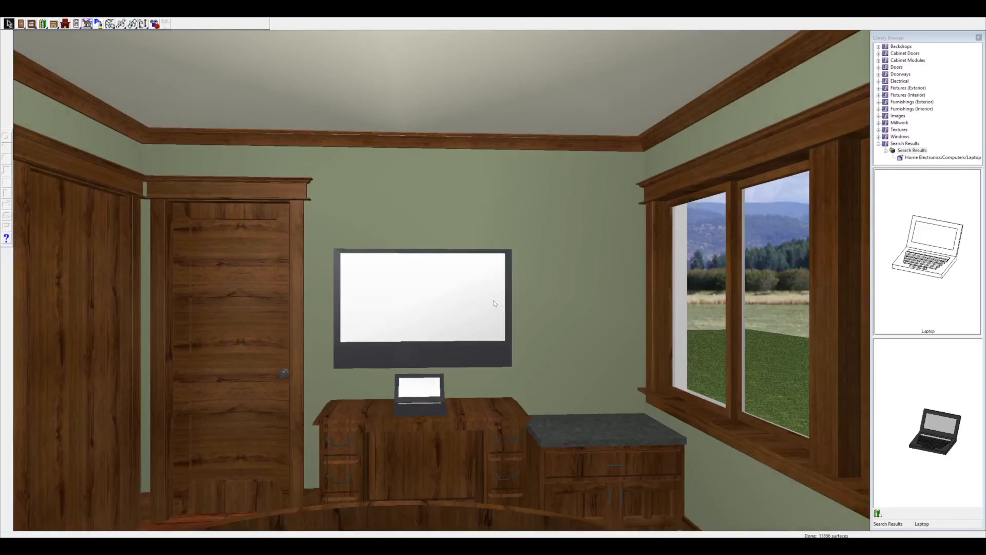
left_click(142, 24)
left_click_drag(420, 156, 414, 287)
left_click_drag(395, 117, 440, 261)
left_click(980, 17)
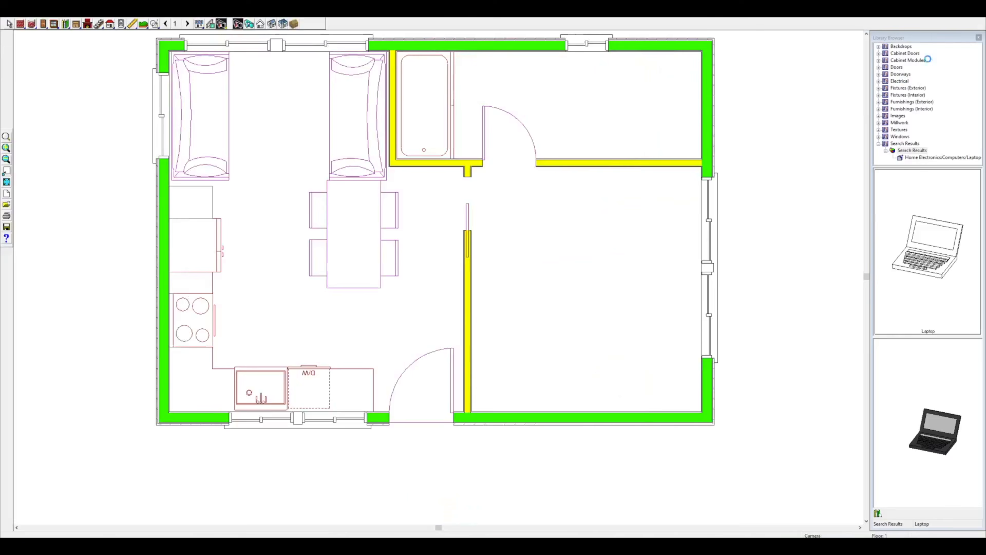
Set the two long exterior walls, one behind the bed and one behind the bathroom, as Full Gable Walls.
right_click(555, 420)
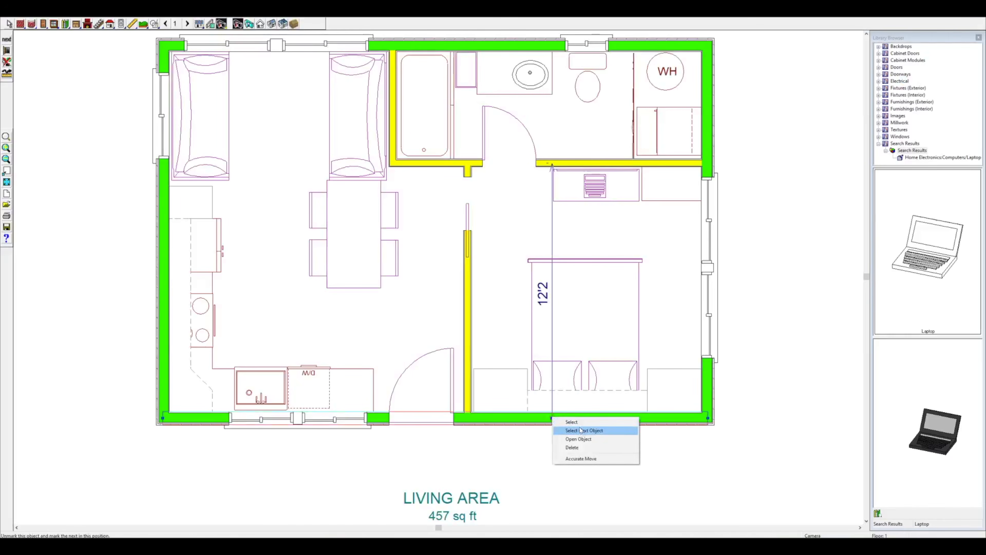
left_click(587, 441)
left_click(46, 41)
left_click(32, 60)
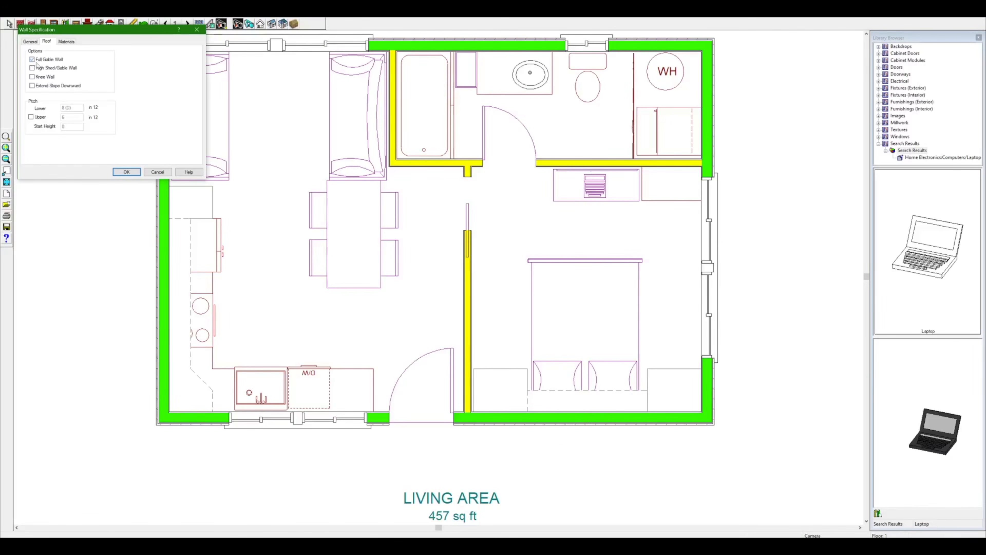
left_click(136, 172)
right_click(509, 45)
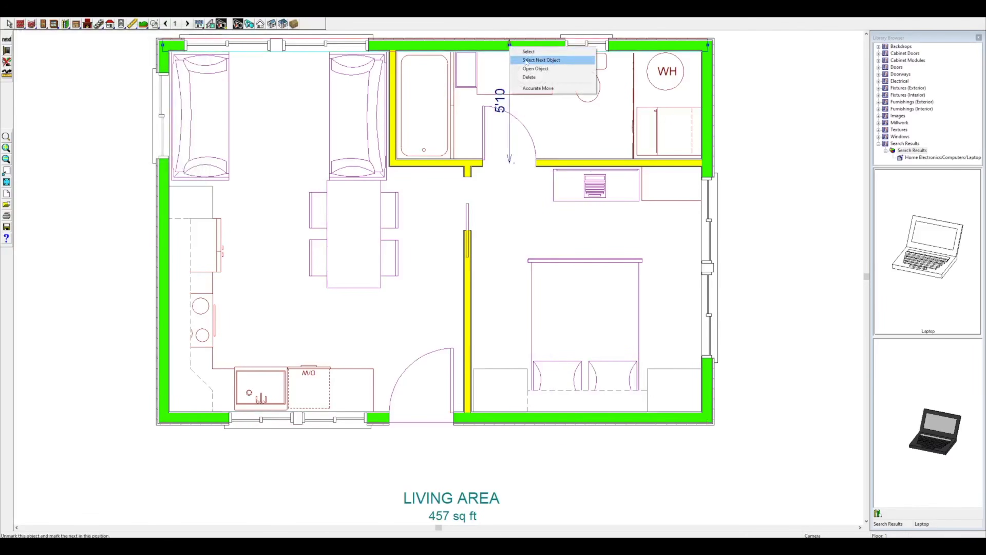
left_click(535, 69)
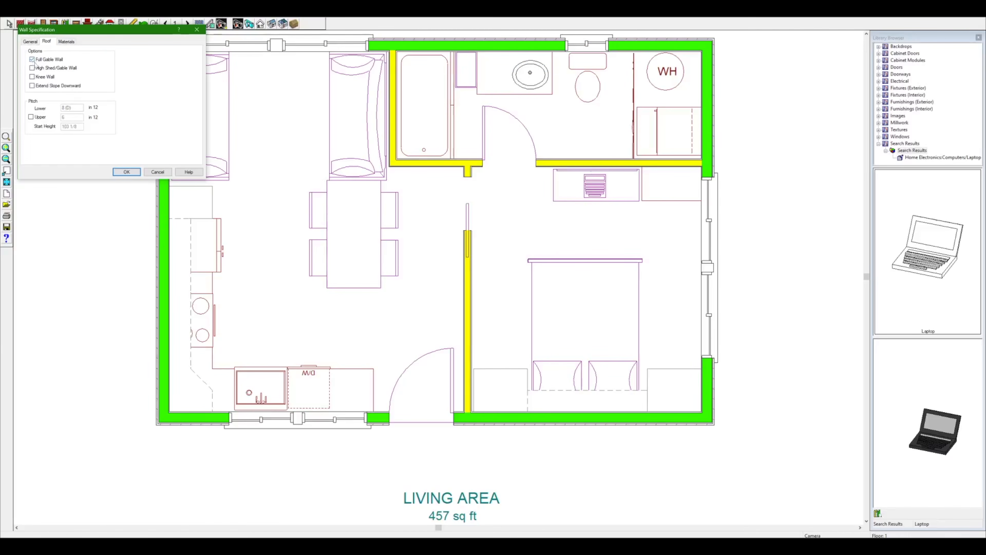
left_click(123, 172)
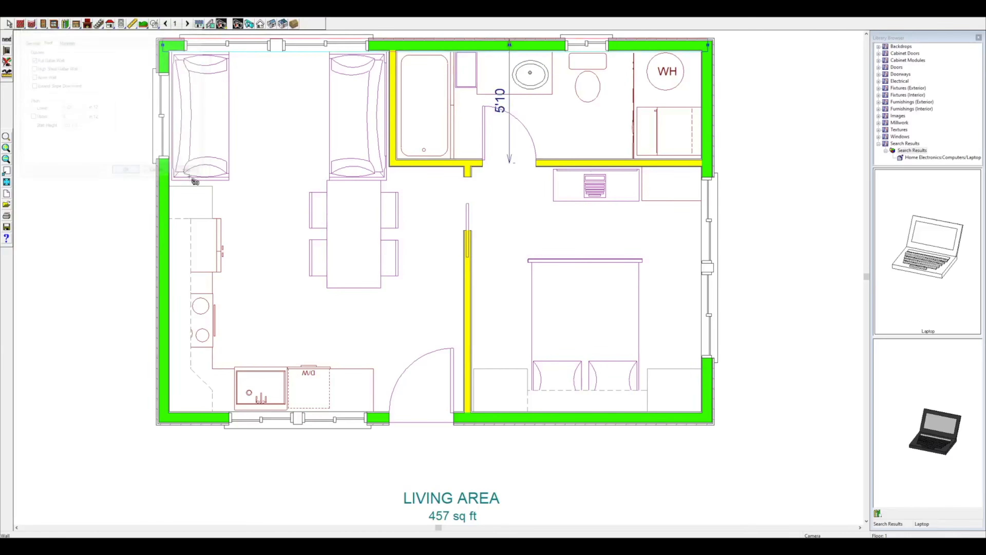
Build the roof automatically at a 4 in 12 pitch and inspect the house from the entry side in 3D.
left_click(110, 25)
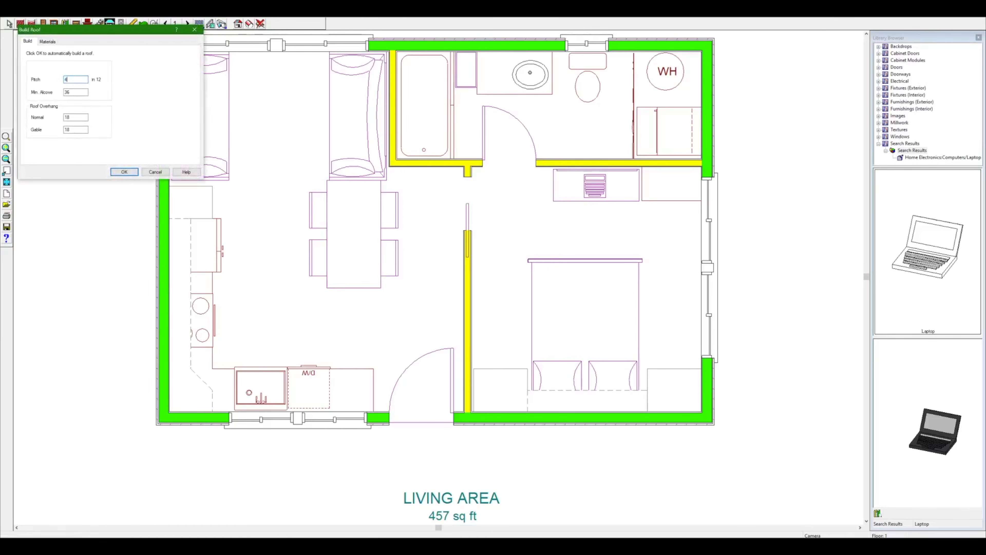
left_click(125, 172)
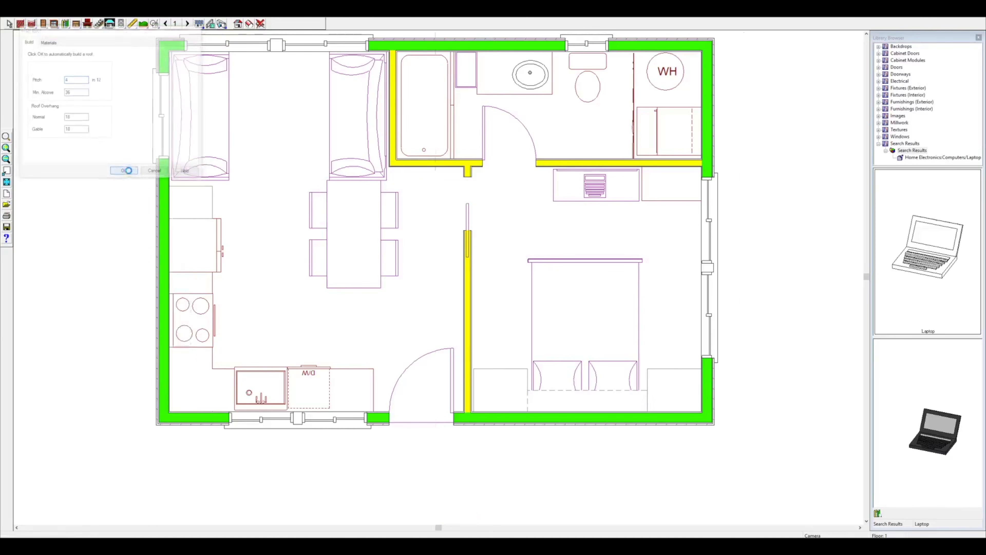
left_click(222, 24)
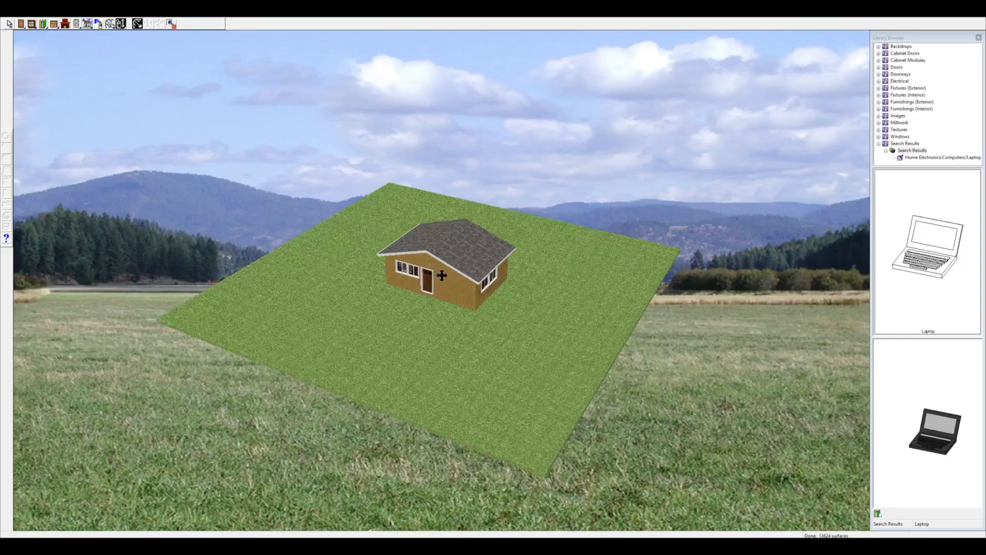
scroll(452, 278, "up", 5)
left_click_drag(468, 282, 529, 231)
left_click_drag(334, 225, 465, 241)
left_click_drag(269, 240, 341, 233)
left_click_drag(187, 237, 303, 235)
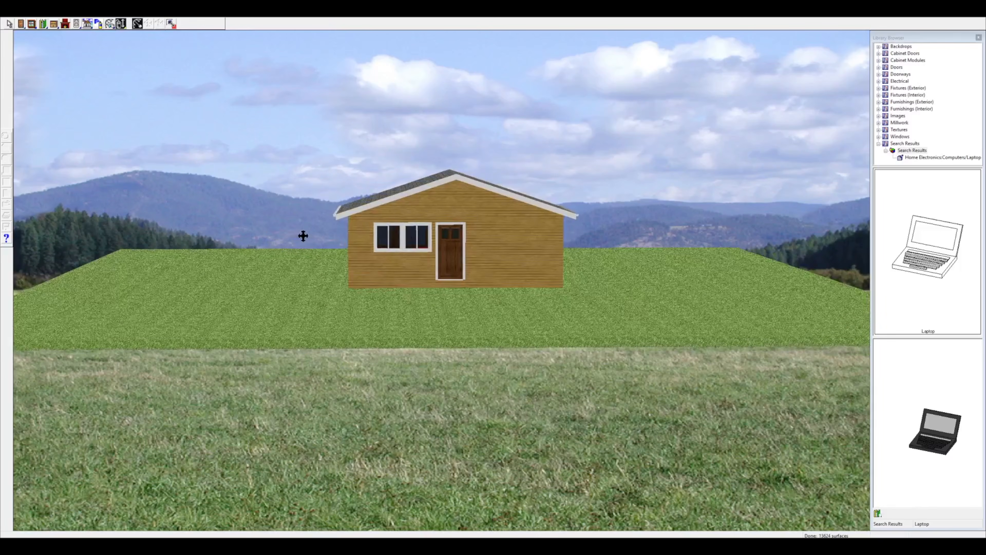
left_click(982, 14)
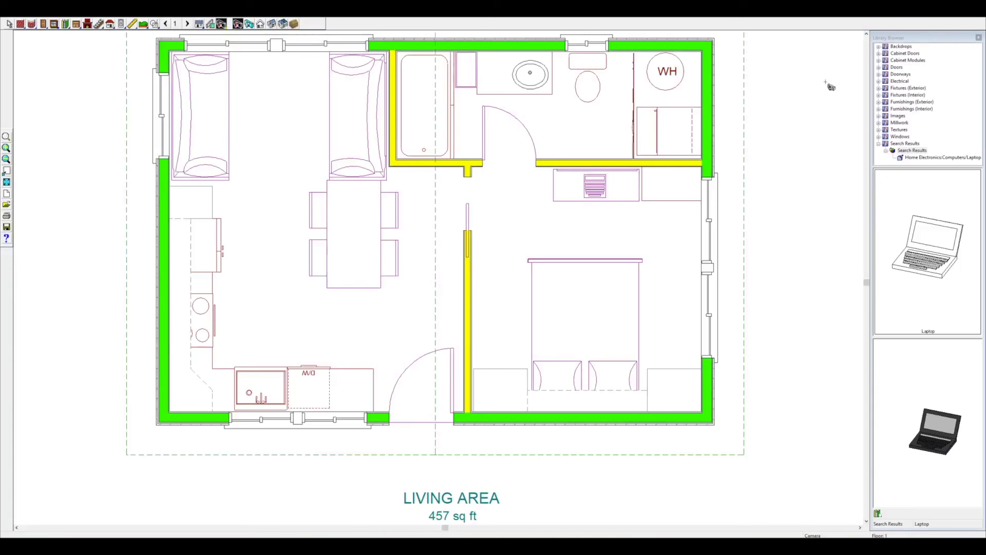
Turn off Ceiling Over This Room for the living-kitchen area, the bedroom and the bathroom.
right_click(278, 265)
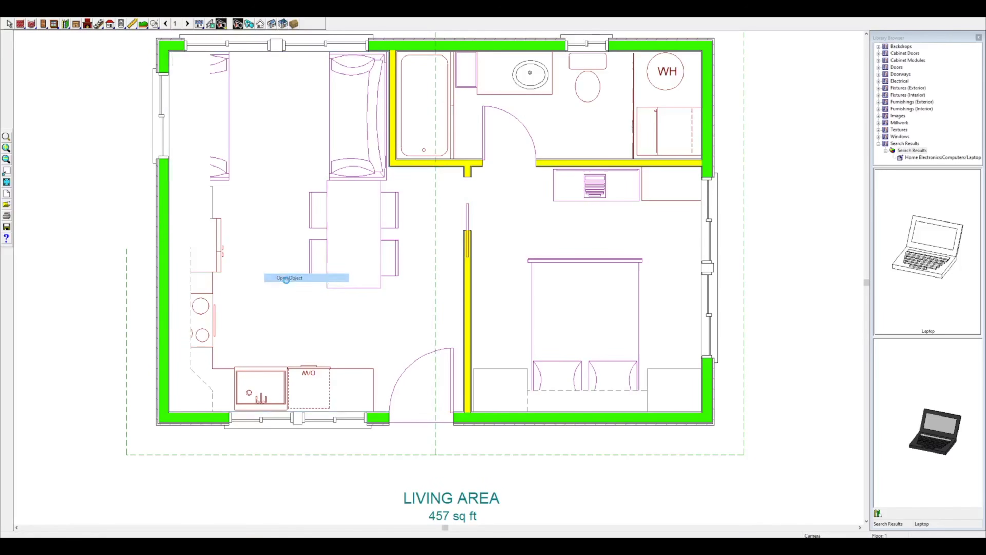
left_click(299, 279)
left_click(70, 42)
left_click(125, 174)
right_click(522, 230)
left_click(543, 251)
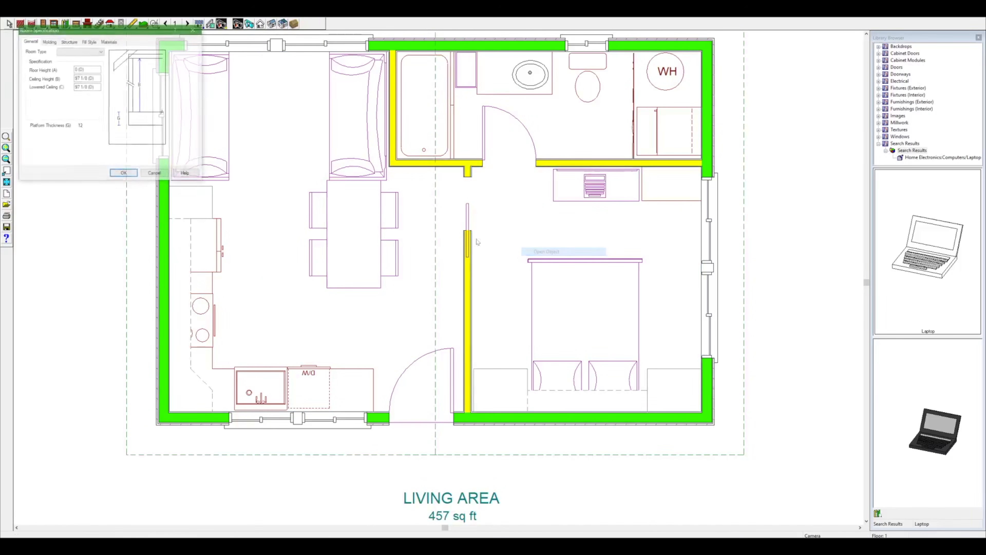
left_click(70, 42)
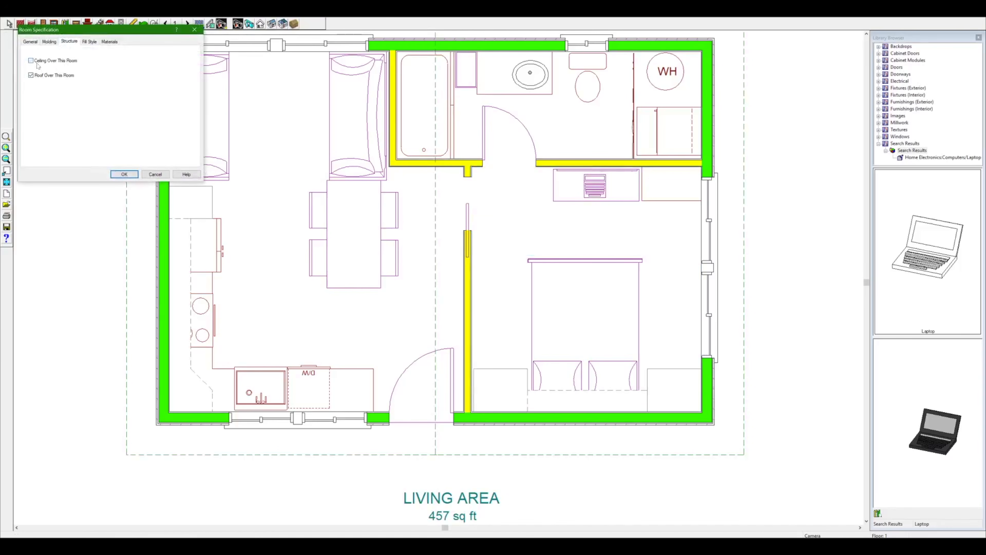
left_click(124, 174)
right_click(586, 120)
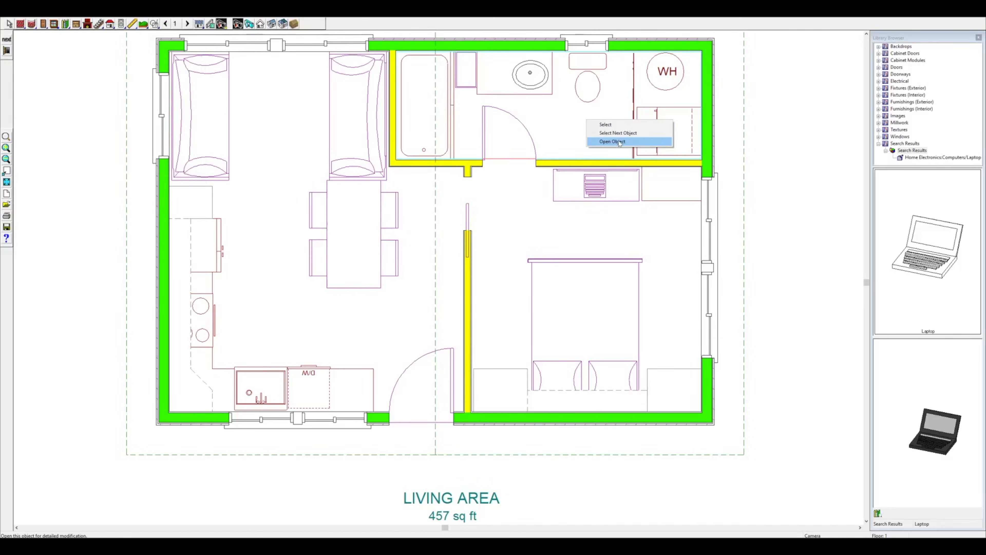
left_click(605, 140)
left_click(69, 42)
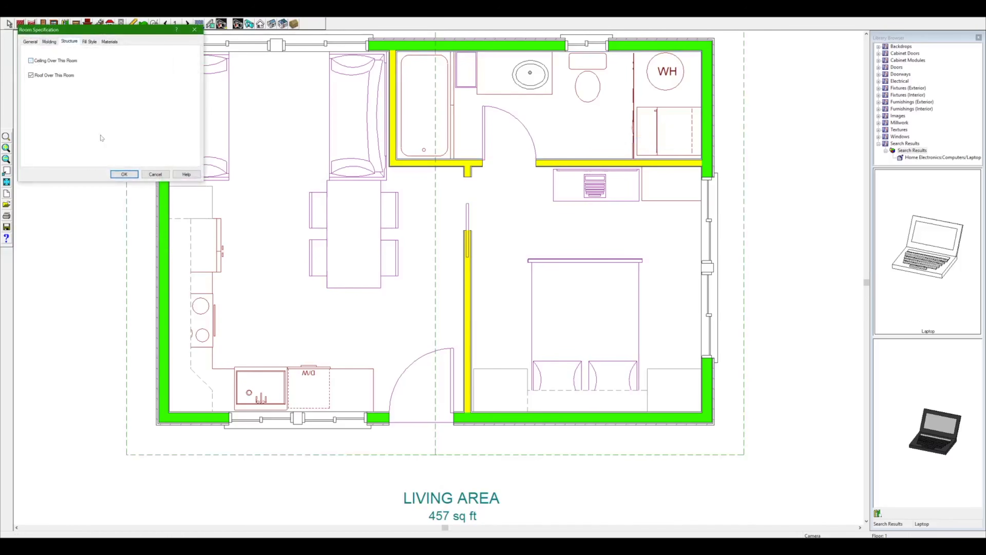
left_click(125, 174)
Set the roof's ceiling material to Flooring Maple-Natural and rebuild the roof with it.
left_click(110, 24)
left_click(249, 24)
left_click(47, 41)
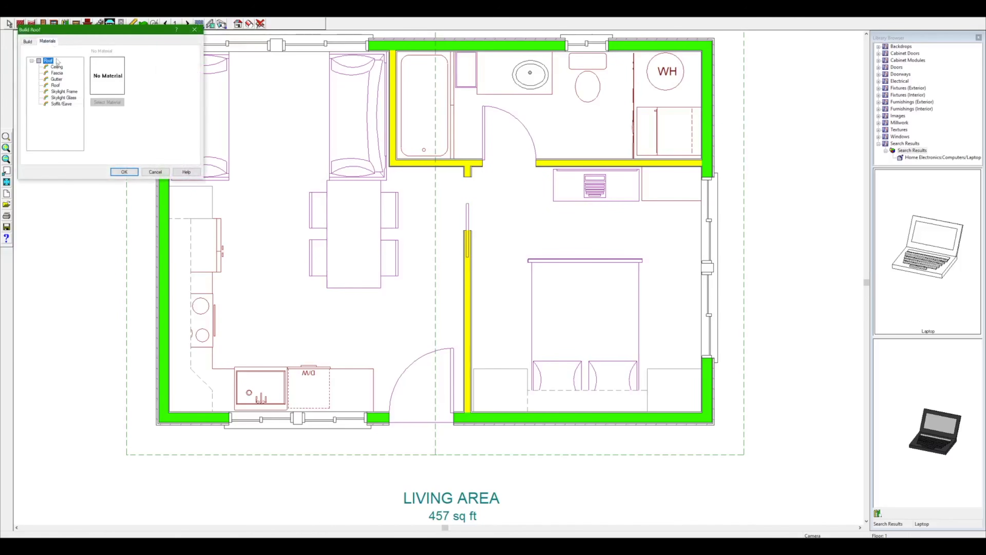
double_click(60, 72)
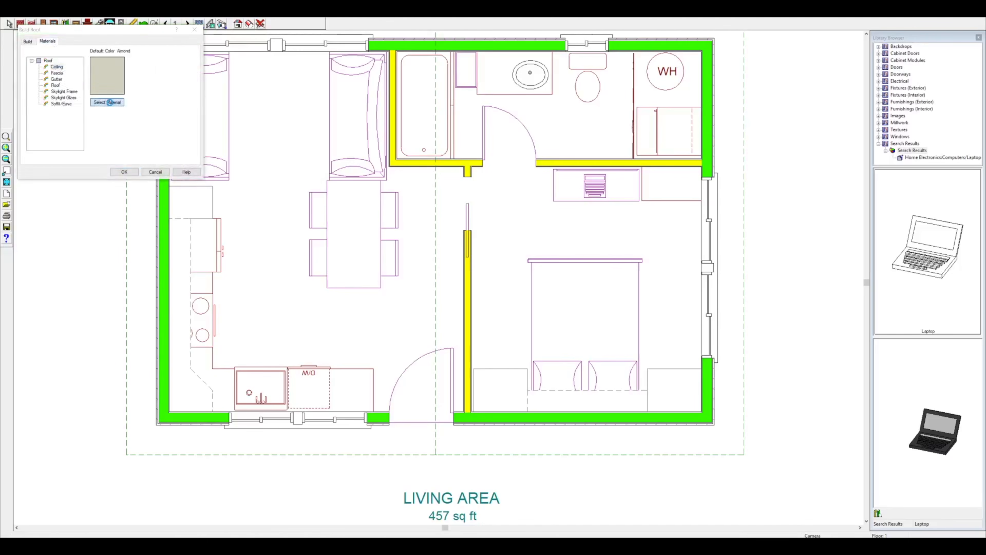
left_click(61, 62)
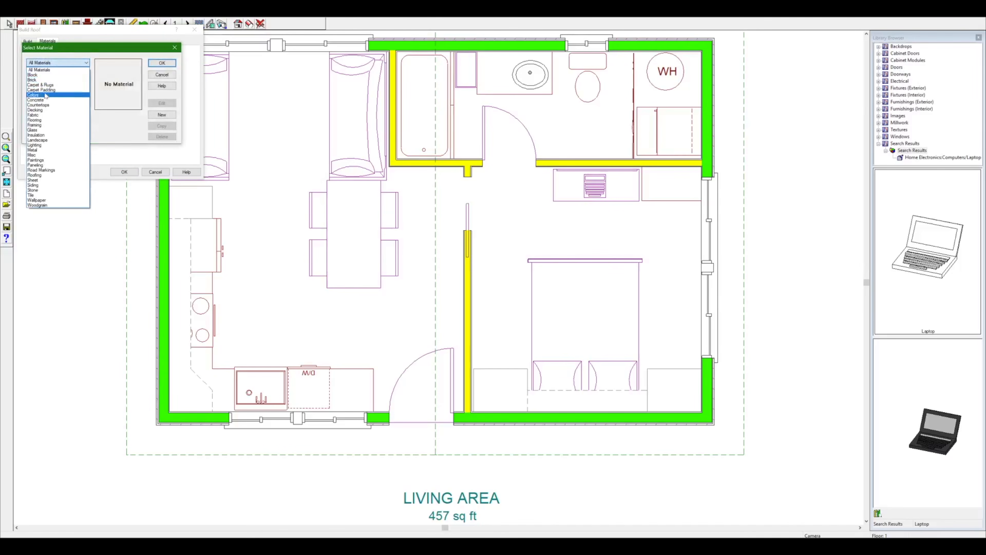
left_click(42, 120)
left_click(64, 99)
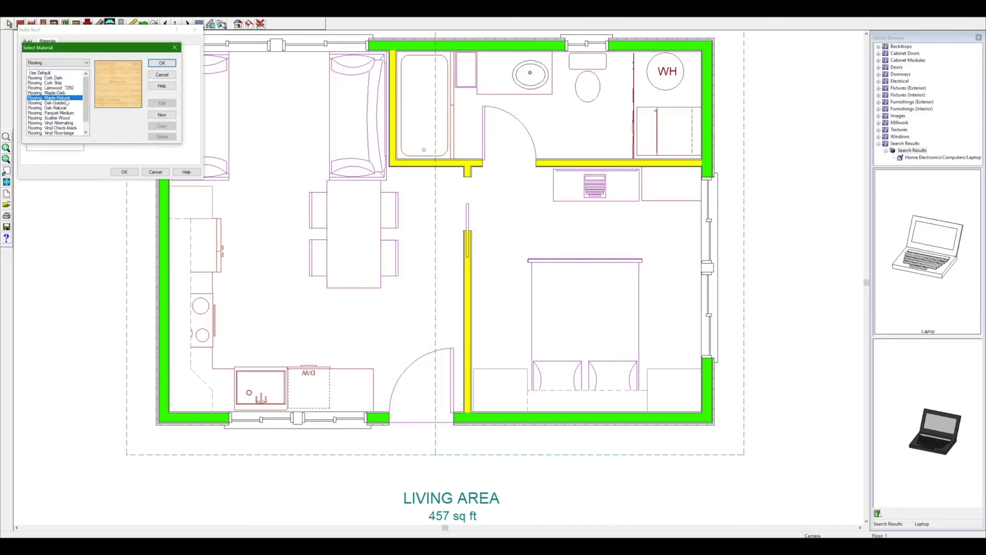
left_click(161, 63)
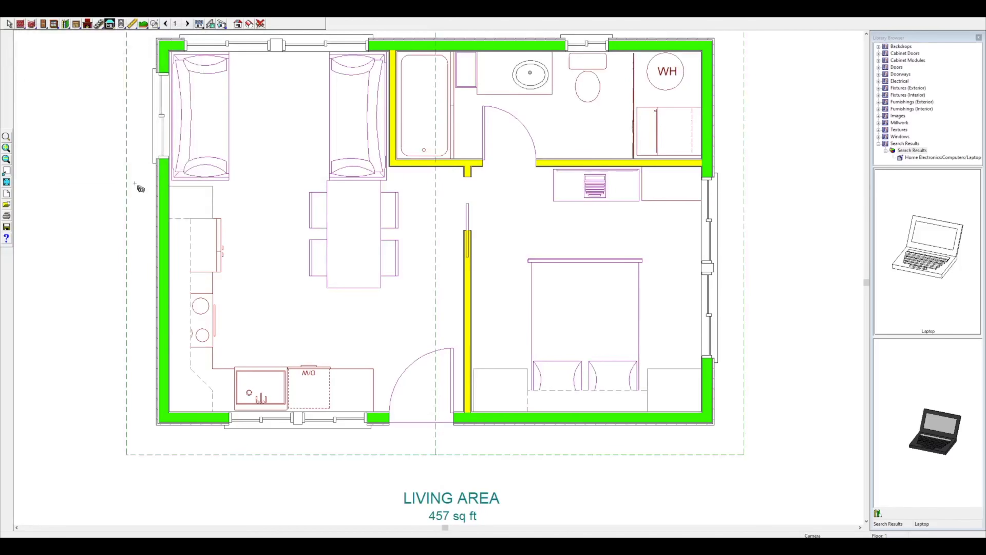
Delete both windows in the living area's end wall between the sofas, using an interior 3D view from the kitchen.
left_click_drag(277, 330, 278, 330)
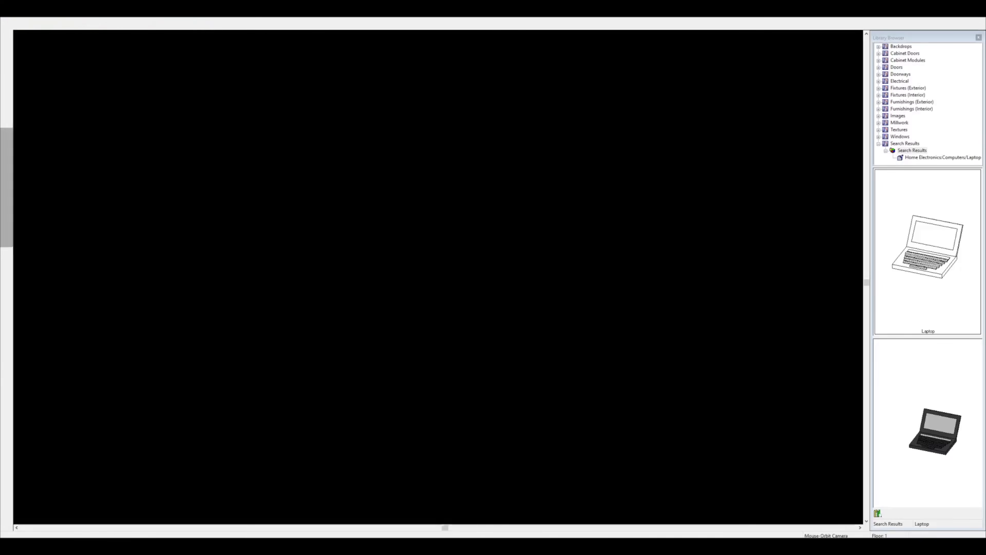
scroll(264, 314, "down", 3)
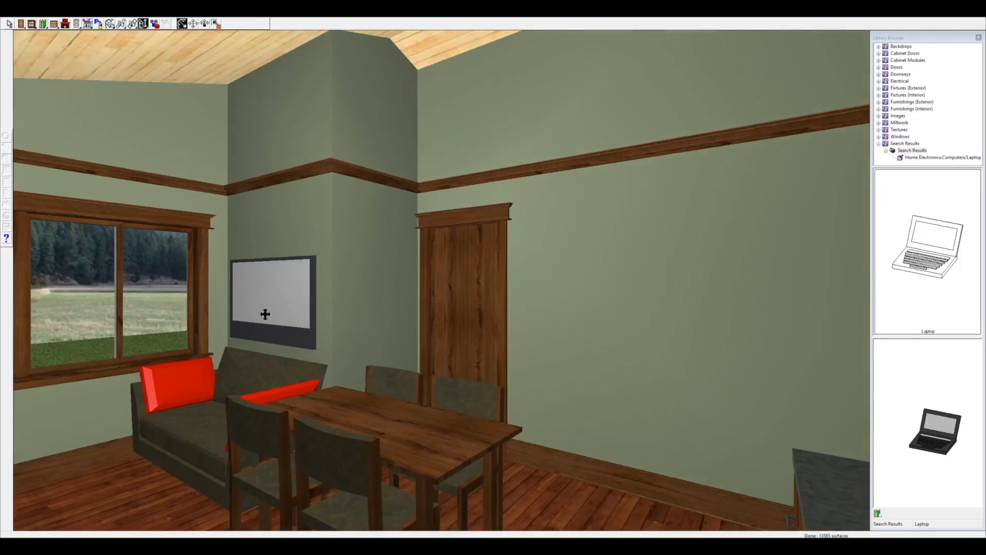
left_click_drag(385, 315, 251, 328)
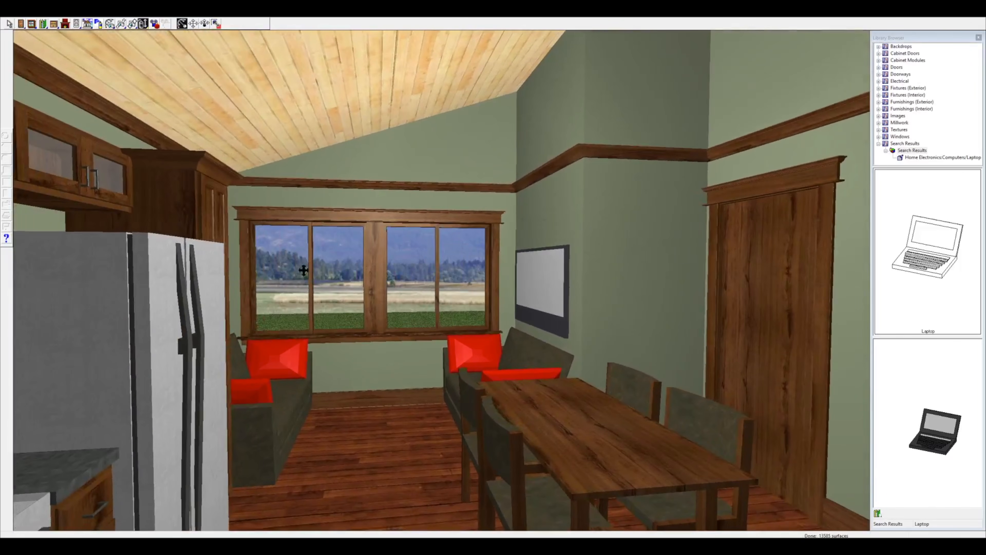
right_click(312, 264)
left_click(386, 304)
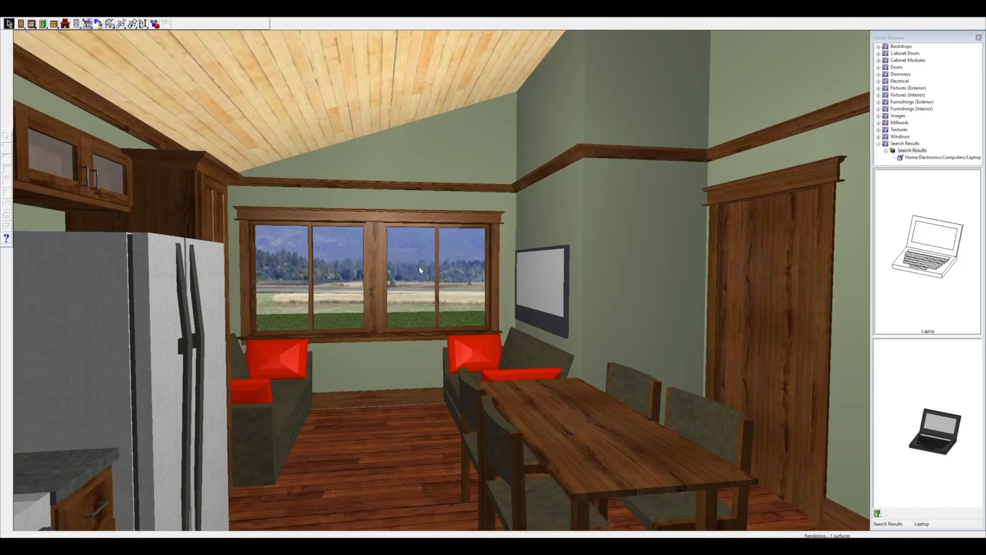
right_click(420, 270)
left_click(462, 309)
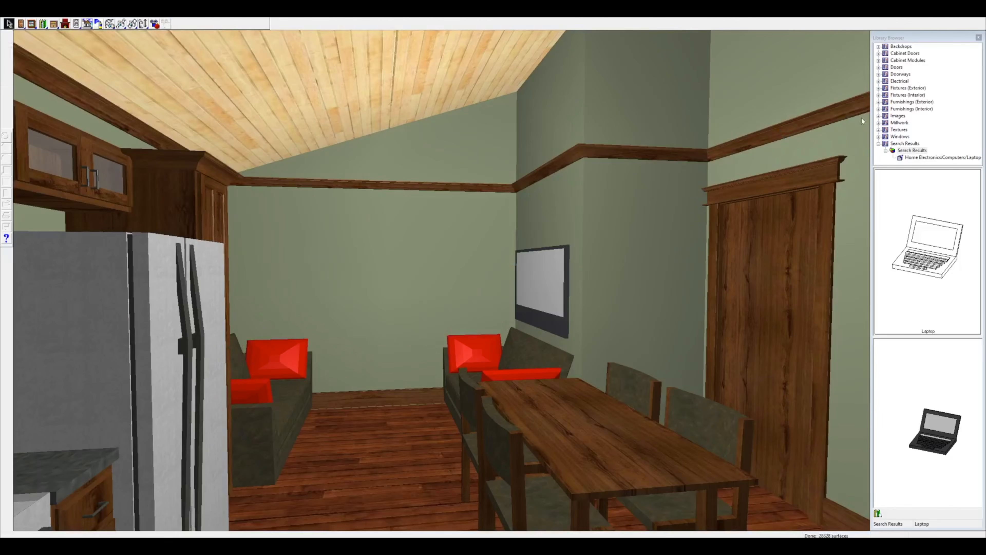
left_click(980, 19)
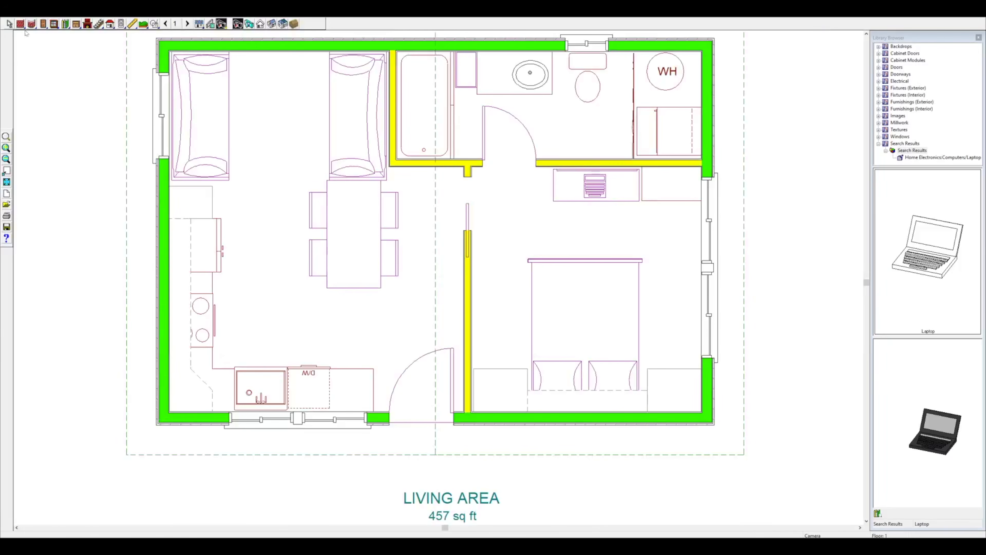
Draw a rectangular exterior-wall bump-out about 2'5" deep outside the living area's end wall, between the two sofas.
left_click(20, 25)
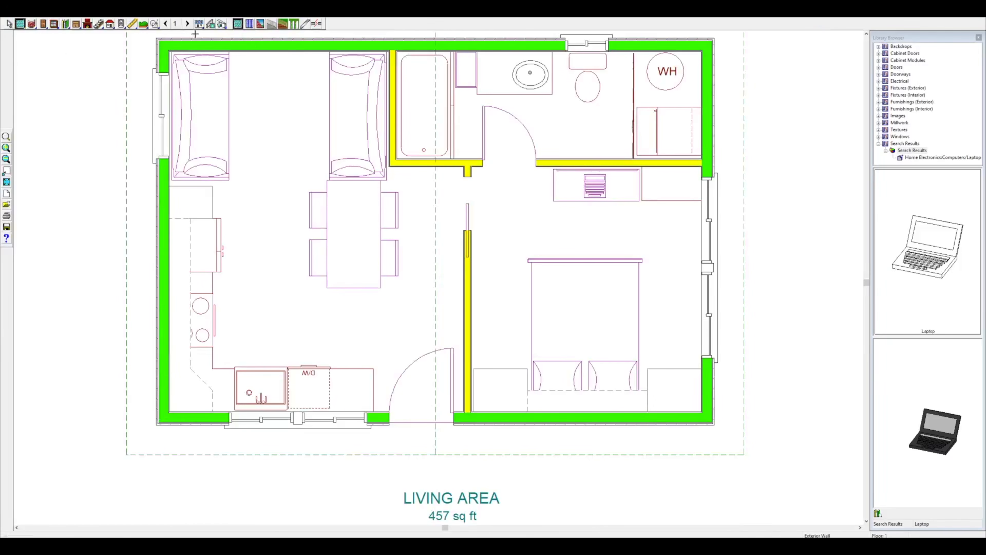
left_click(866, 34)
left_click(866, 34)
left_click(866, 34)
left_click(866, 35)
left_click(867, 34)
left_click(866, 34)
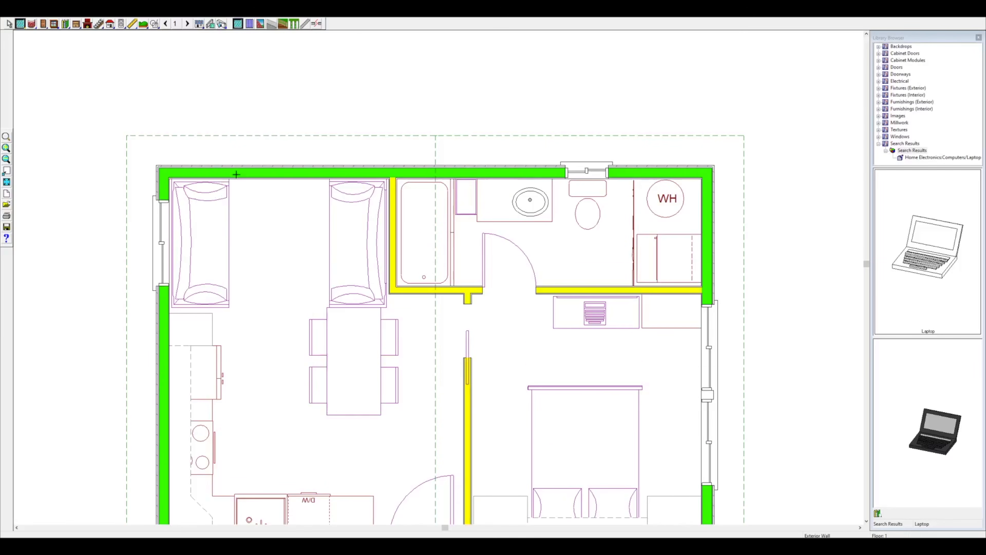
mouse_move(243, 172)
left_mouse_down()
mouse_move(244, 127)
mouse_move(326, 127)
mouse_move(323, 169)
left_mouse_up()
left_click(246, 151)
left_click_drag(245, 150, 236, 150)
Delete the wall segment across the bump-out's opening so that it joins the living area.
left_click(315, 24)
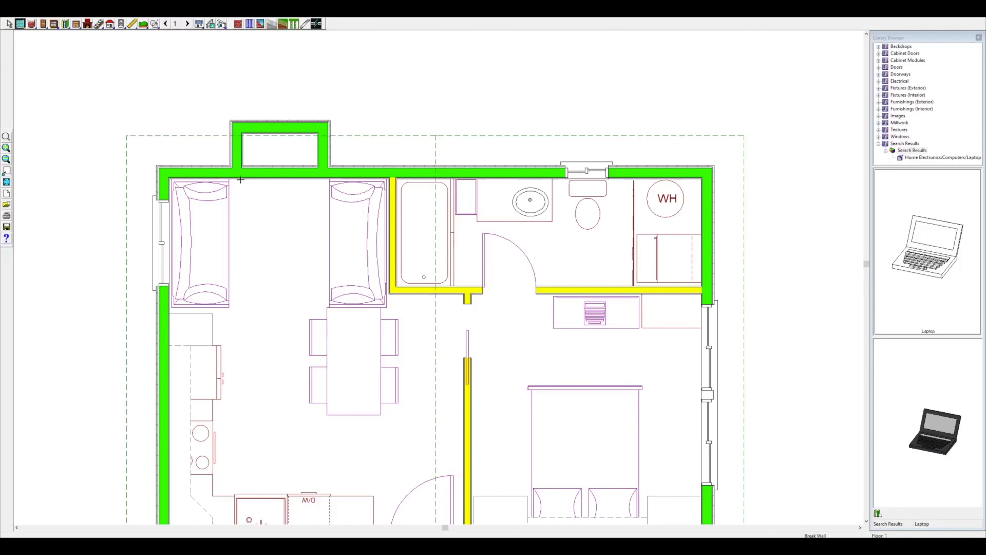
right_click(291, 174)
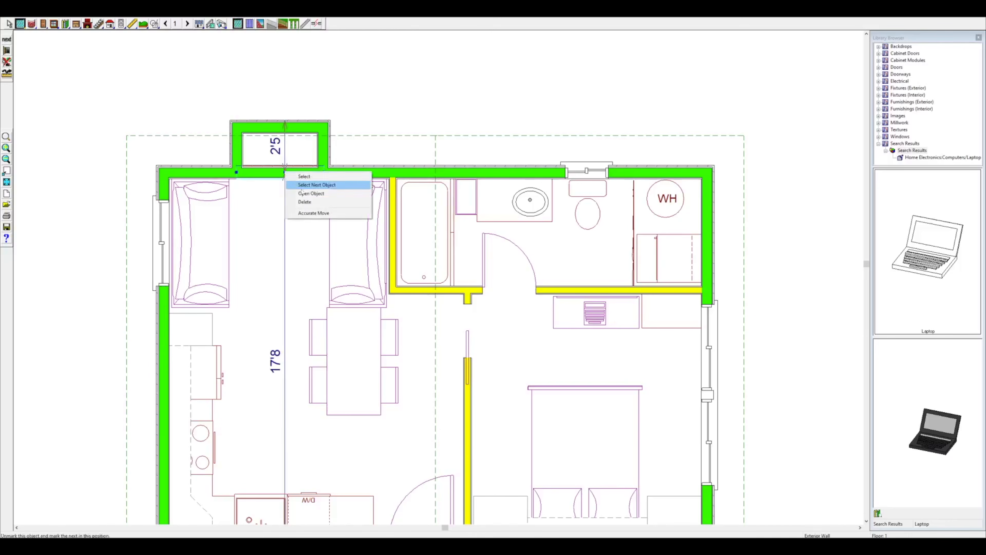
left_click(310, 203)
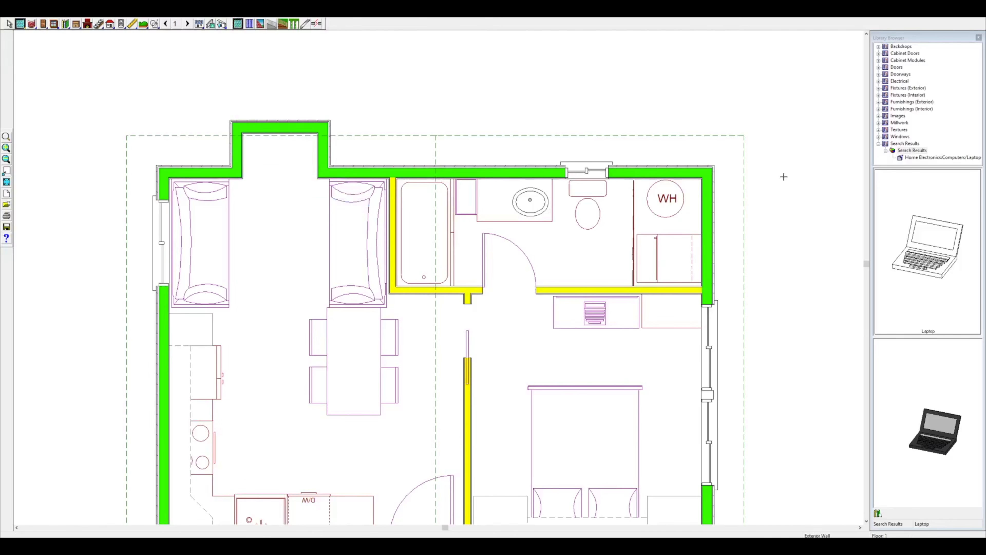
Place a multi-sided Double Sided fireplace with stovepipe from the interior fixtures library between the two sofas, in front of the bump-out.
double_click(914, 110)
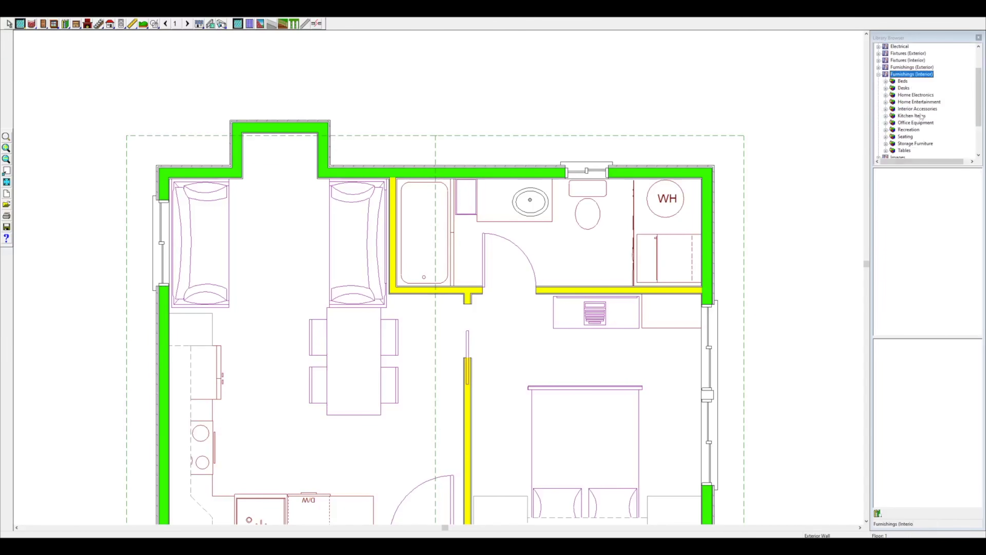
double_click(908, 61)
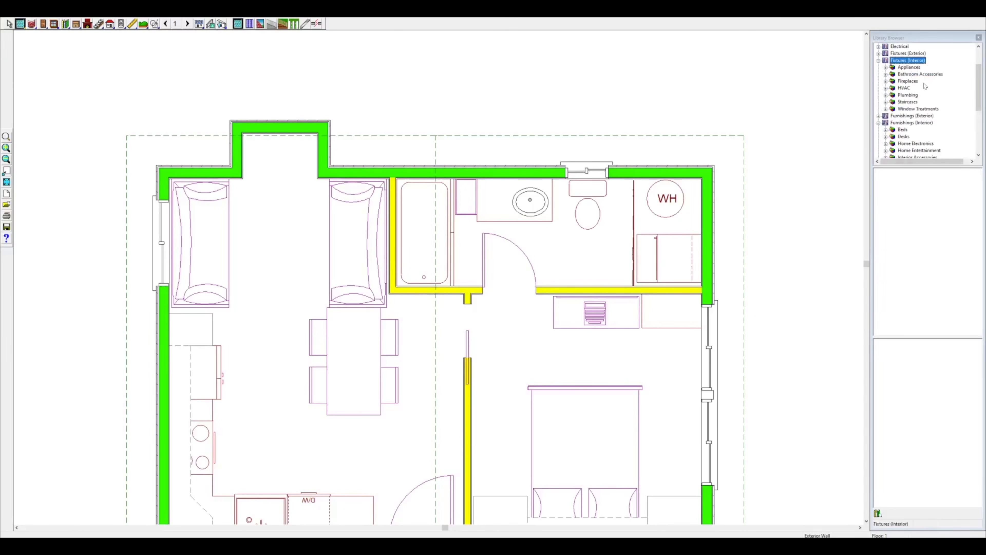
left_click(913, 81)
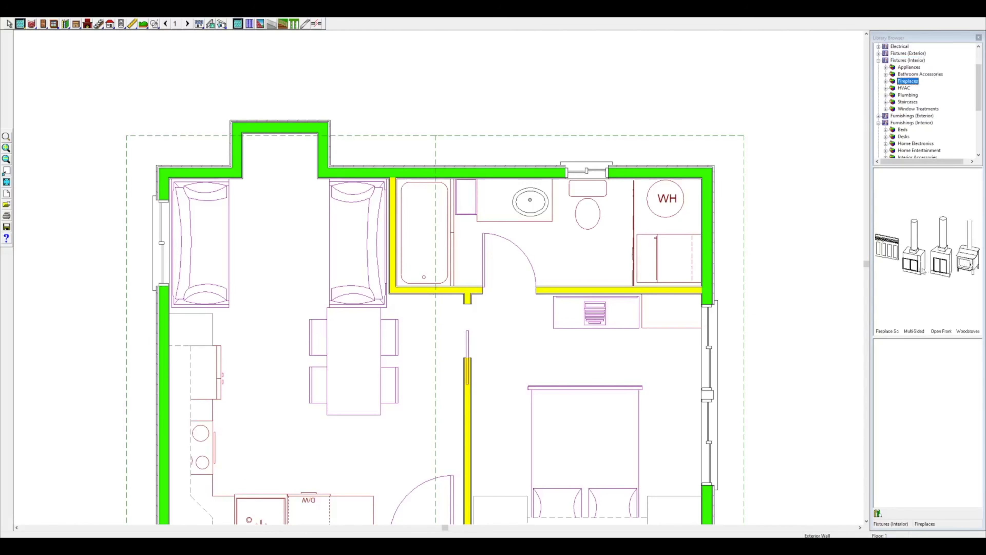
double_click(914, 270)
double_click(934, 277)
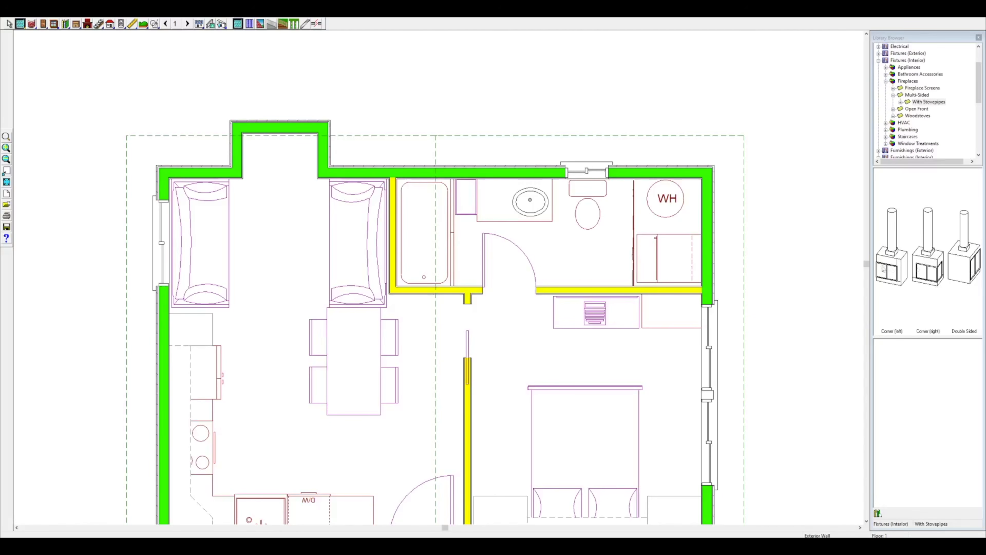
left_click(966, 265)
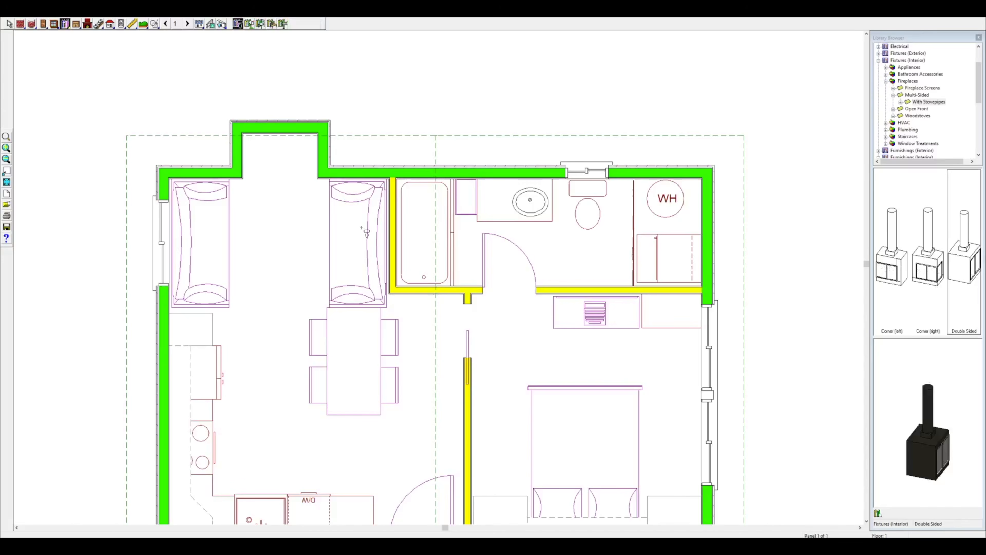
left_click(286, 210)
Reduce the fireplace to about 2'1" deep and move it into the living area's bump-out.
right_click(276, 213)
left_click(319, 218)
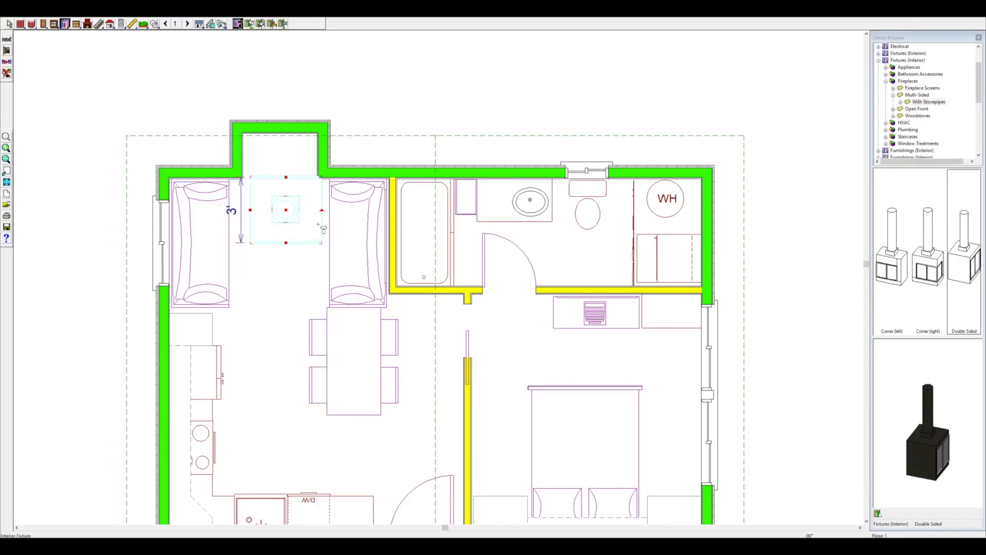
left_click_drag(286, 243, 279, 155)
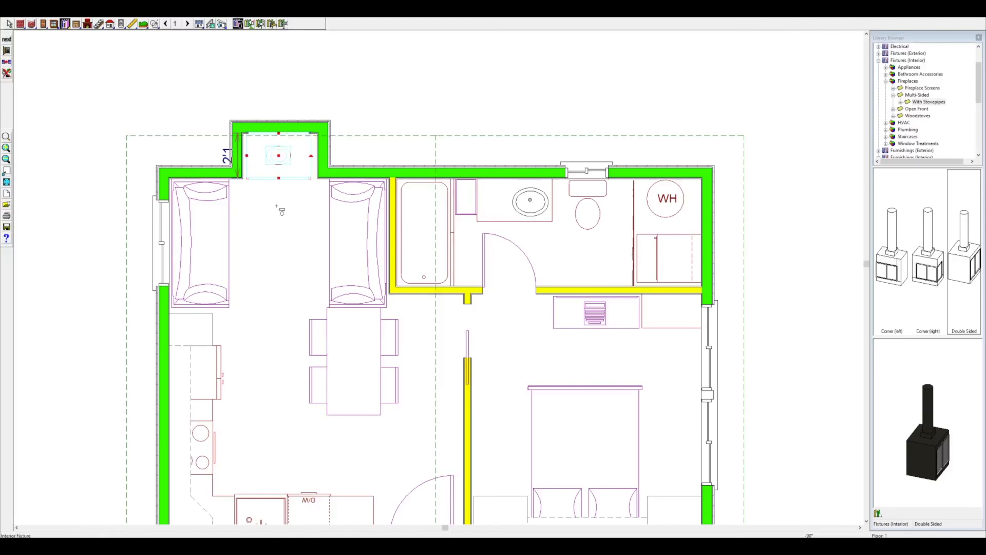
Move the bump-out's two side walls inward to narrow it to 4'4", and shift the fireplace slightly to center it between them.
right_click(325, 155)
left_click(325, 155)
left_click_drag(324, 153, 319, 152)
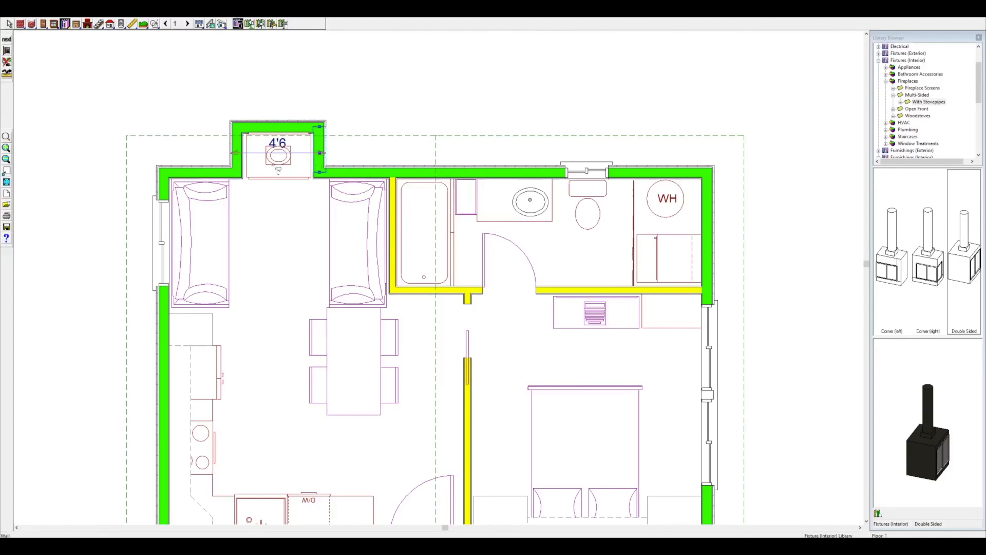
left_click(239, 152)
left_click_drag(240, 153, 241, 152)
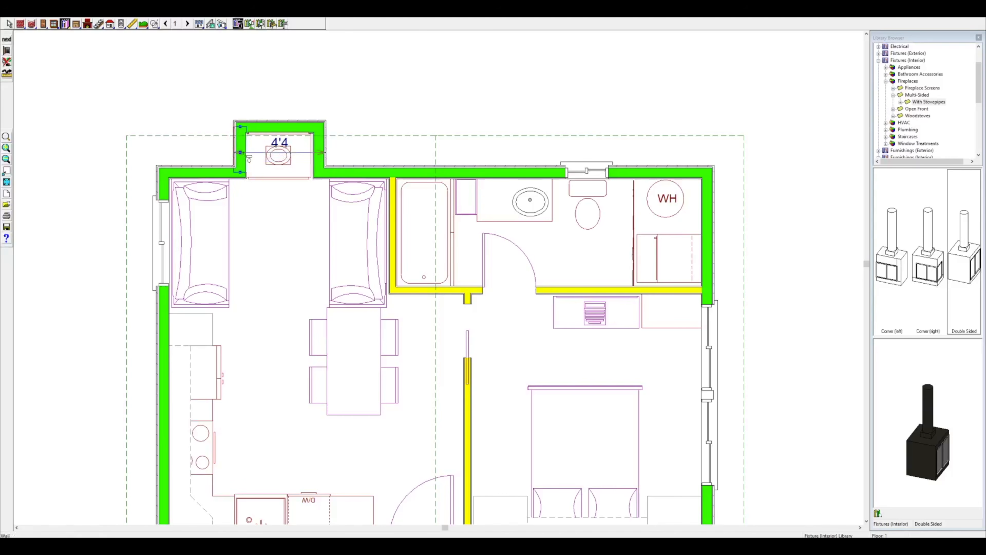
right_click(275, 152)
left_click(284, 156)
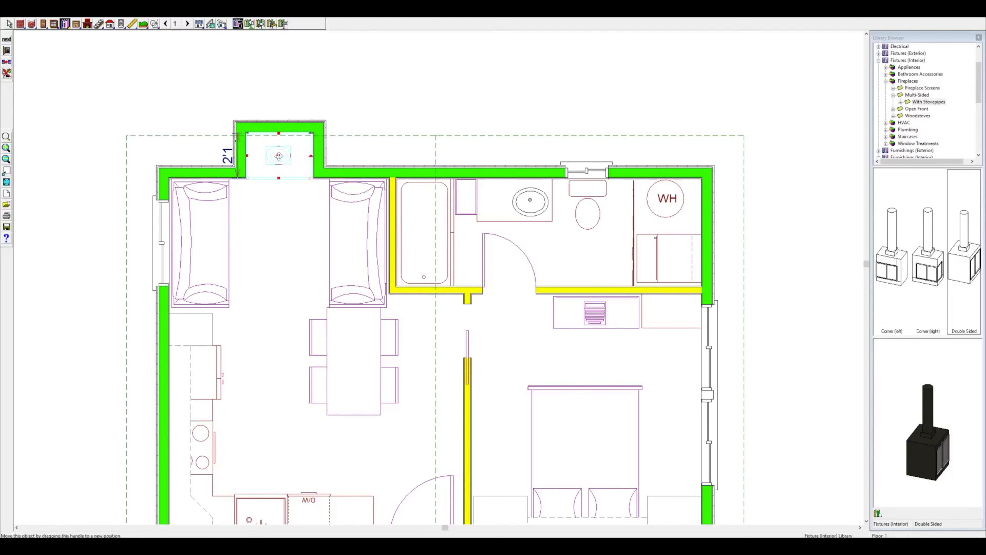
Check the fireplace in an interior 3D view, and build the roof over the bump-out.
left_click(222, 26)
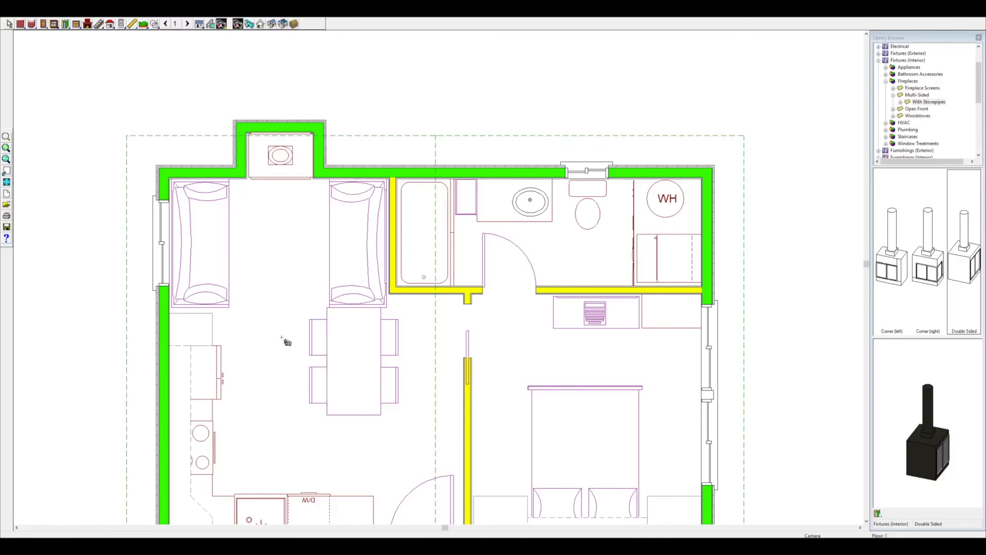
left_click_drag(285, 363, 286, 306)
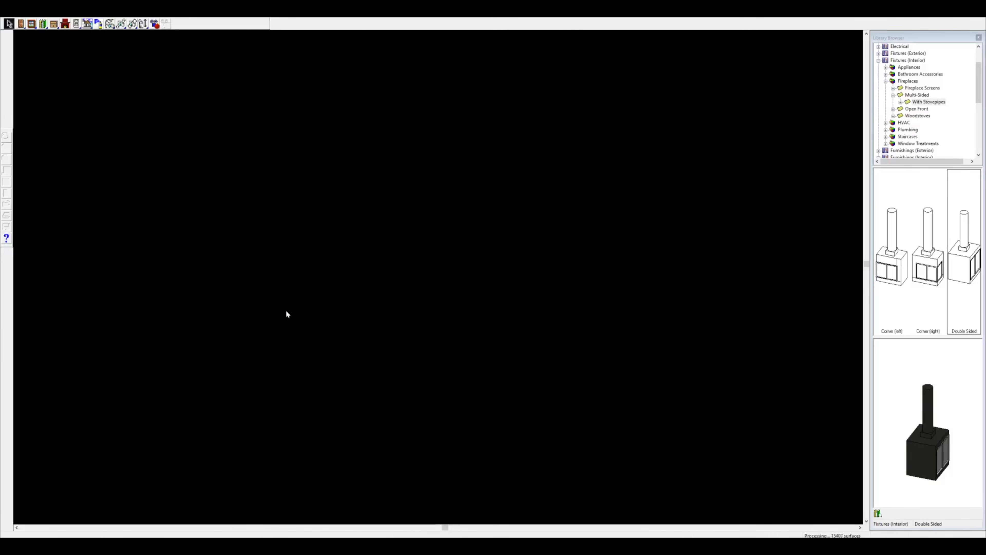
scroll(288, 319, "down", 8)
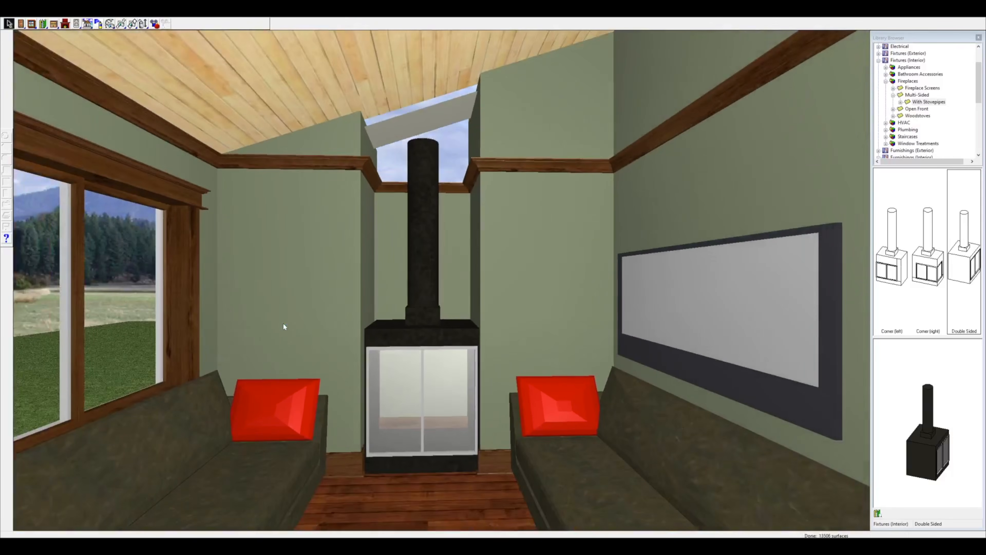
left_click(977, 18)
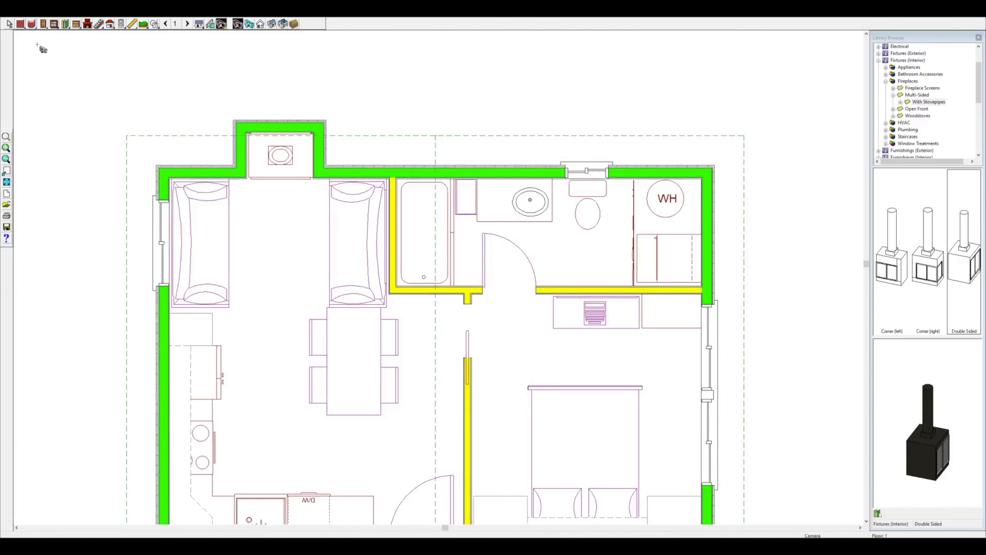
left_click(109, 24)
left_click(248, 25)
left_click(130, 169)
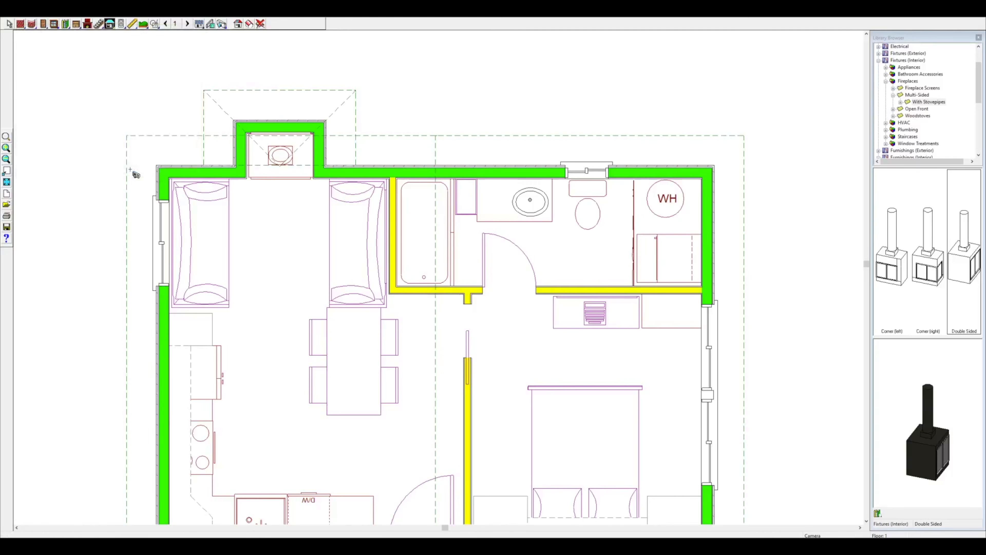
Add a window in the end wall behind the sofa at the outer corner, with 1 lite across and 1 lite vertical.
left_click(54, 24)
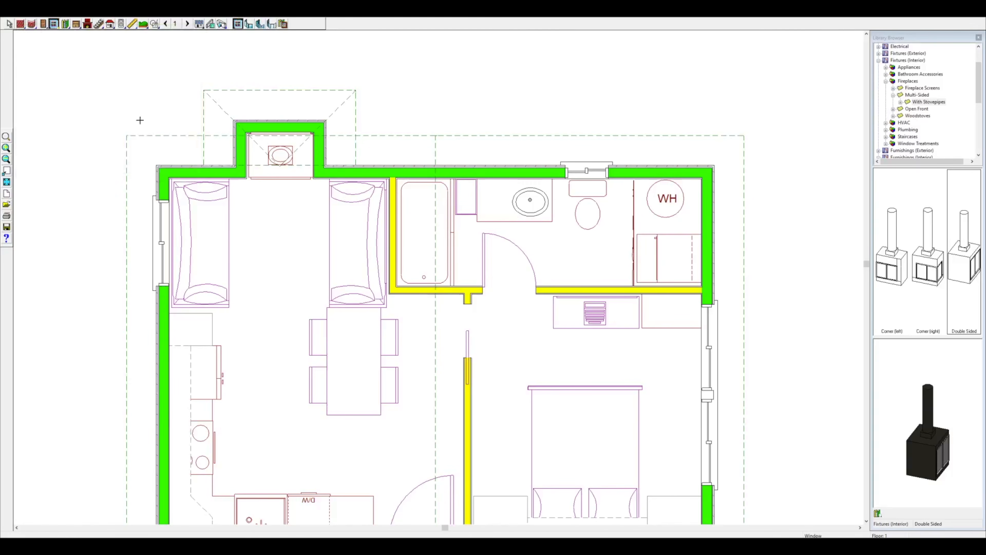
left_click(201, 174)
right_click(202, 172)
left_click(221, 193)
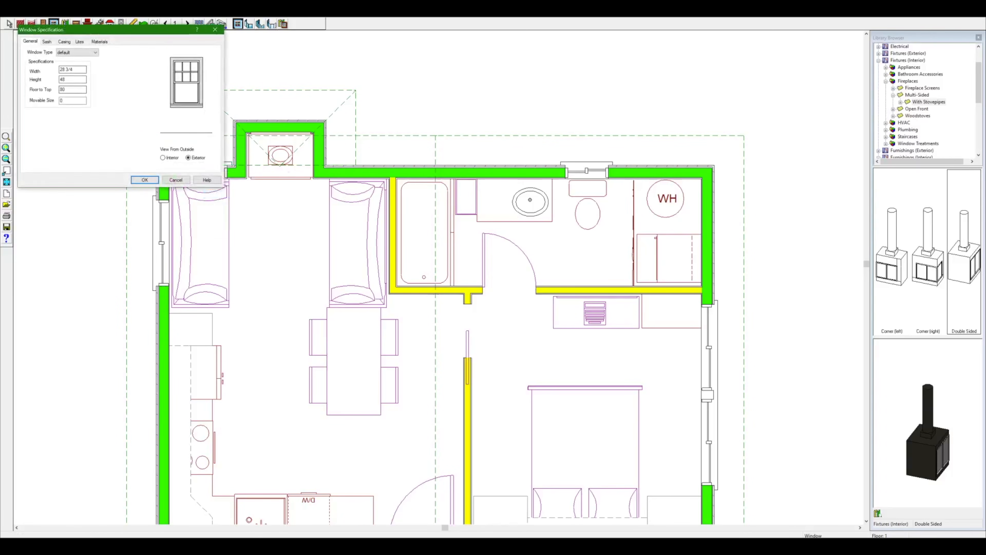
left_click(83, 42)
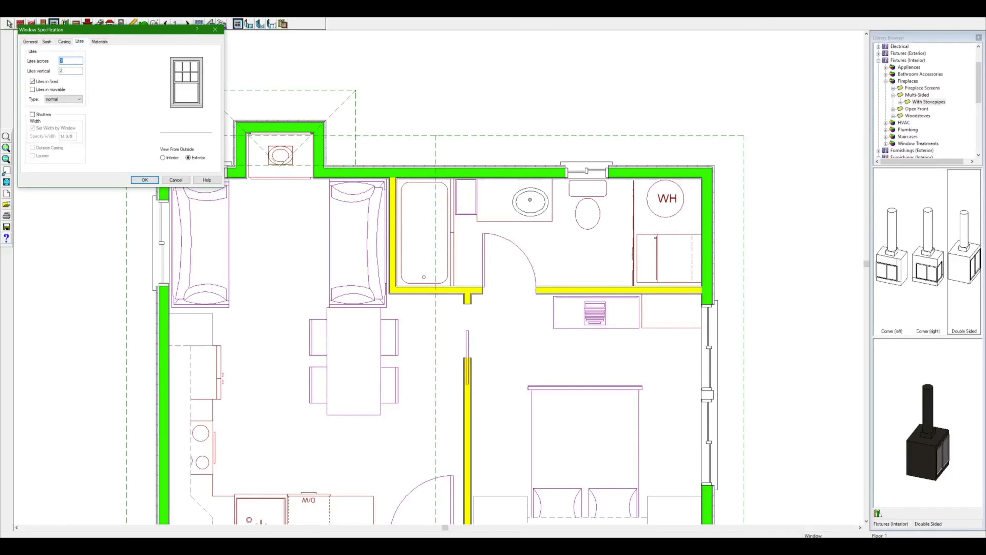
left_click(144, 180)
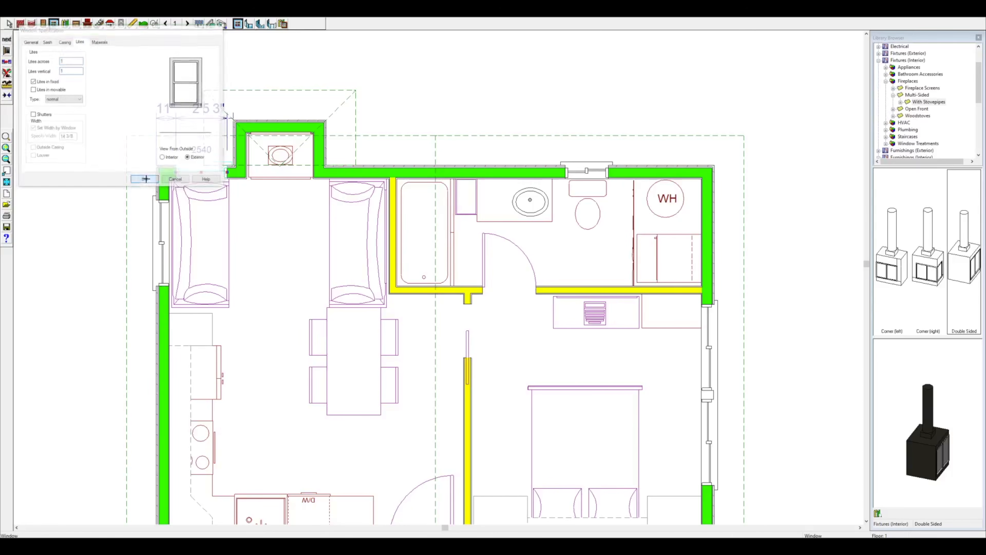
Try to adjust the new end-wall window's size, entering a width of 30 inches.
right_click(205, 175)
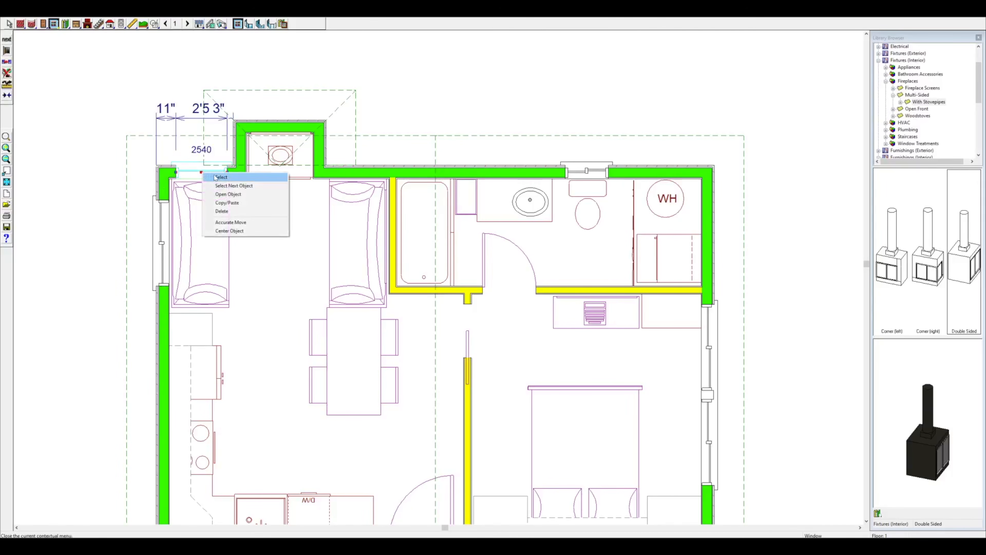
left_click(215, 178)
left_click_drag(227, 172, 225, 172)
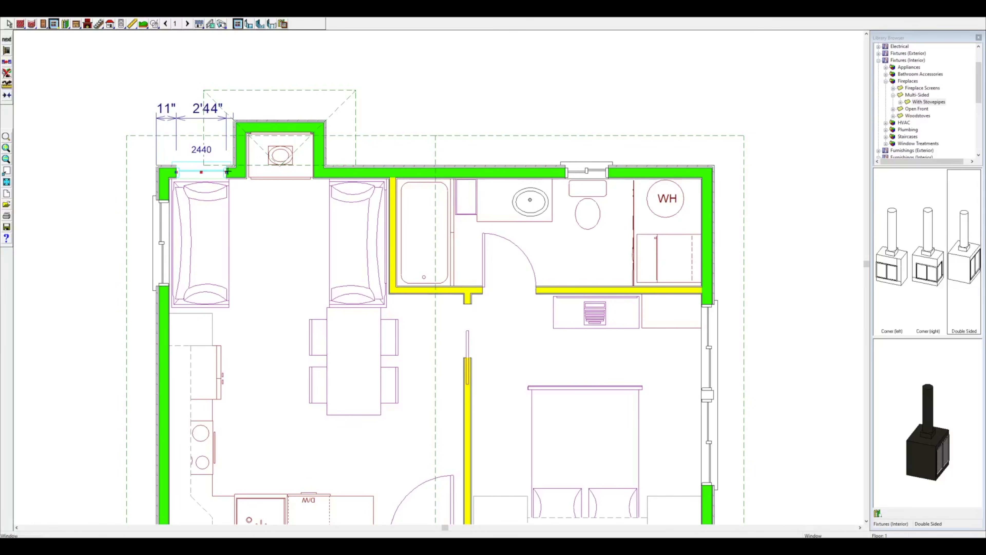
right_click(208, 170)
left_click(233, 184)
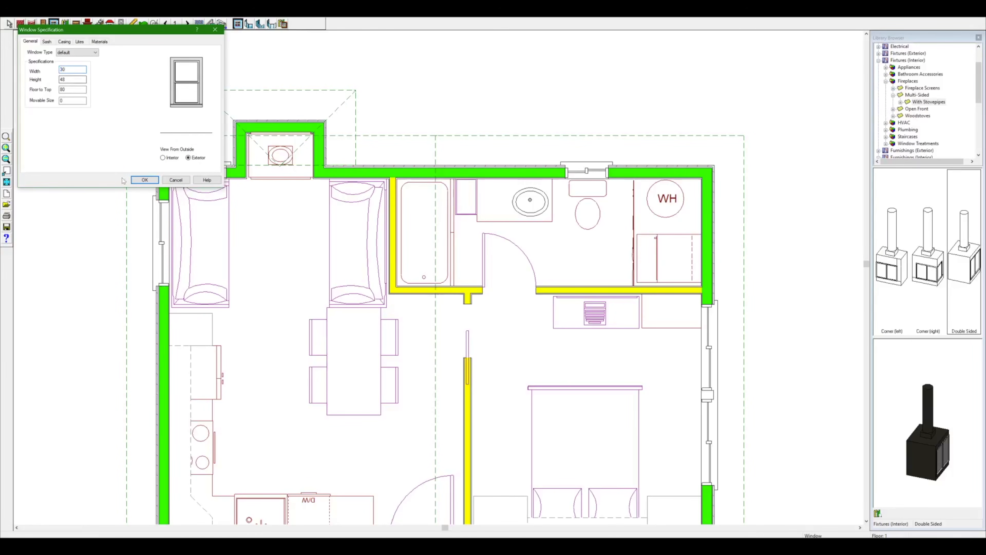
left_click(146, 179)
Try to copy the end-wall window to the wall behind the other sofa.
right_click(195, 176)
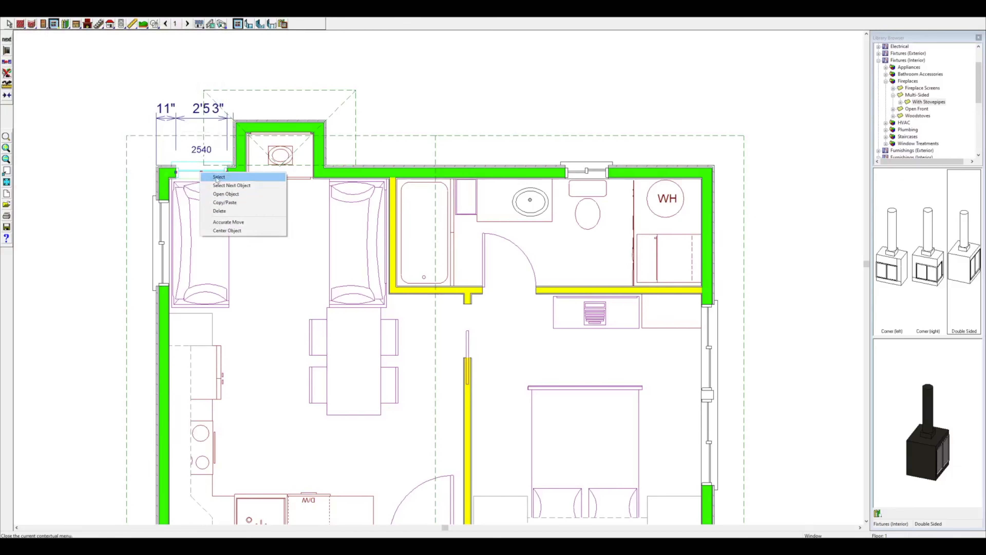
left_click(221, 199)
left_click(359, 180)
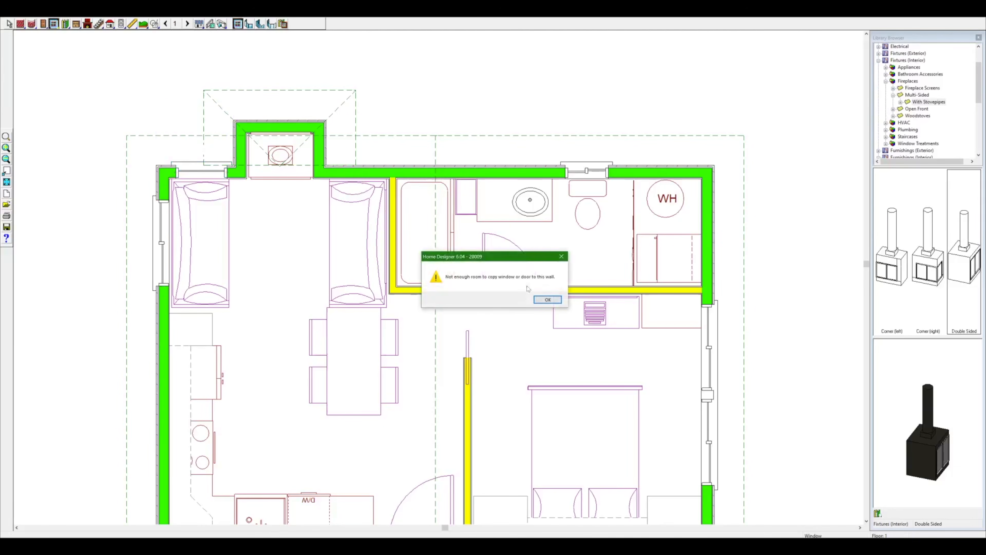
key("Return")
Set the end-wall window's width to 2' and copy it to the wall section on the other side of the fireplace.
right_click(206, 180)
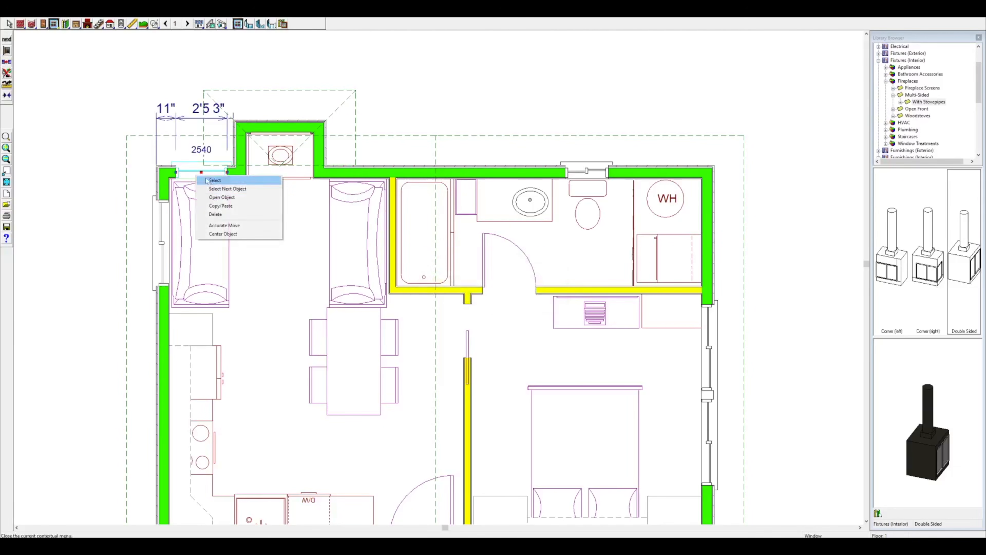
left_click(221, 197)
type("2")
left_click(144, 180)
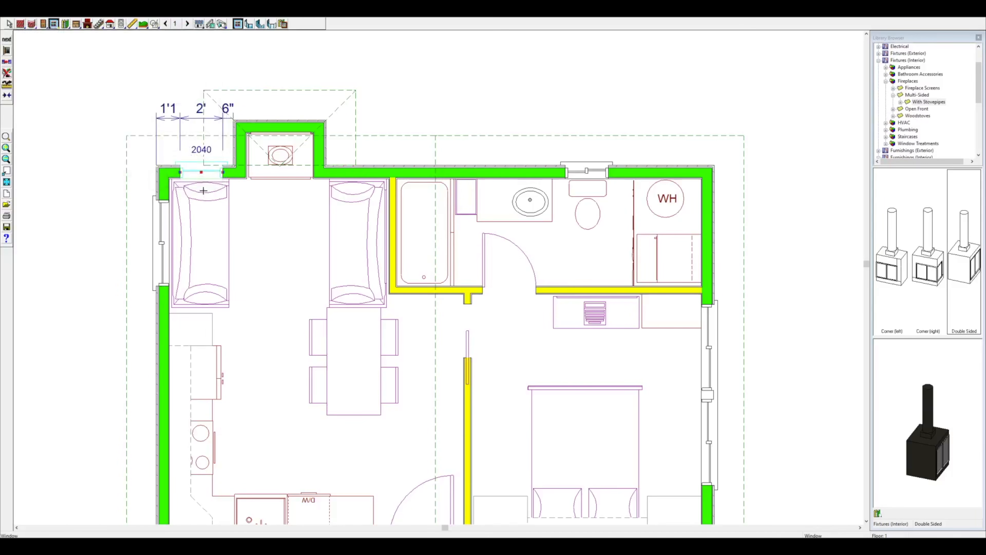
right_click(198, 172)
left_click(235, 201)
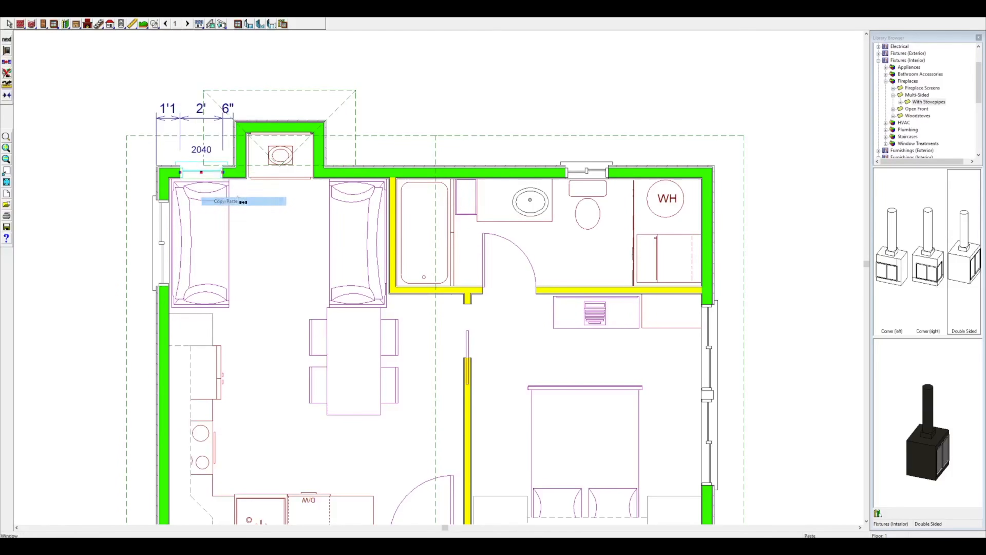
Examine the fireplace, flanking windows, sofas and kitchen from several angles in an interior 3D view.
left_click(223, 24)
left_click_drag(290, 400, 288, 311)
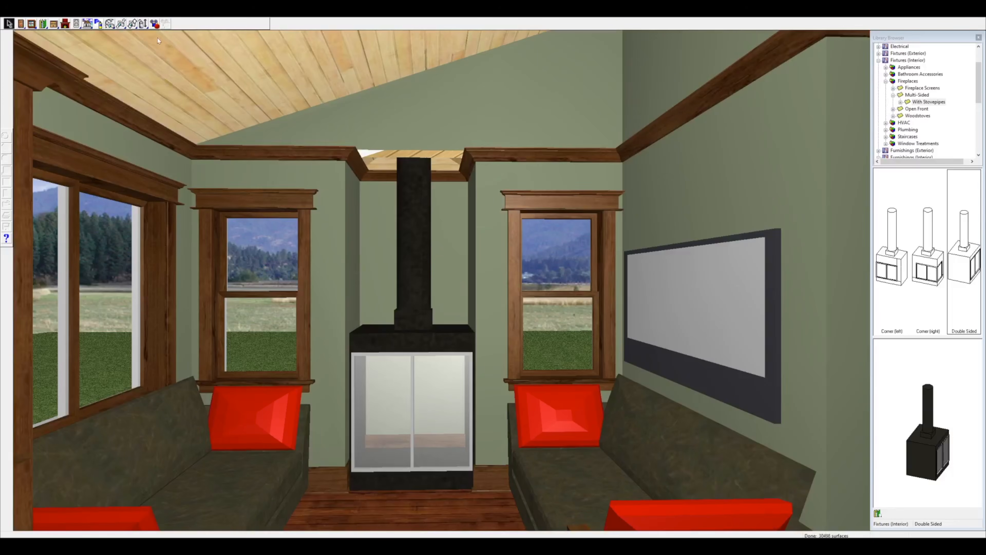
left_click(144, 24)
left_click_drag(415, 83, 445, 226)
left_click_drag(422, 260, 430, 281)
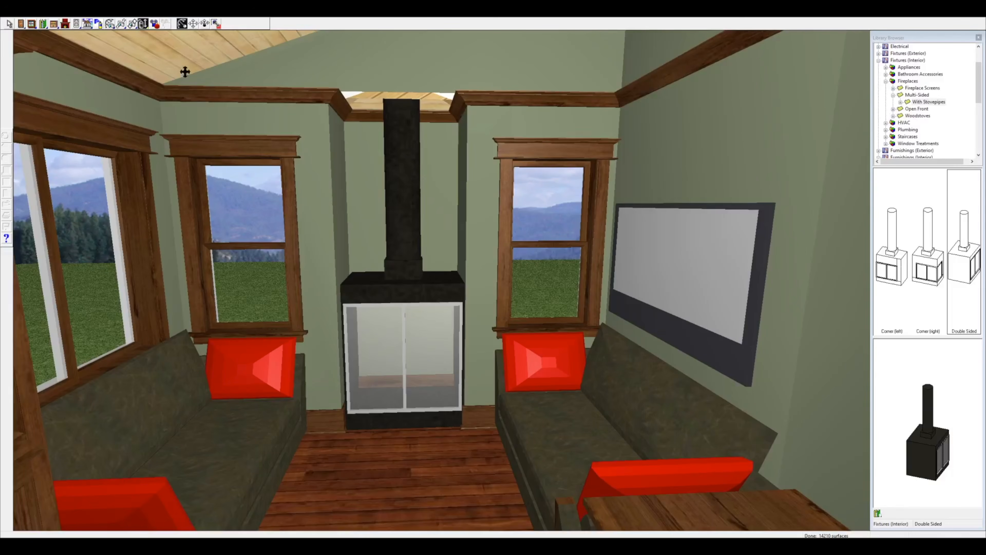
left_click_drag(743, 177, 648, 175)
left_click_drag(410, 244, 535, 242)
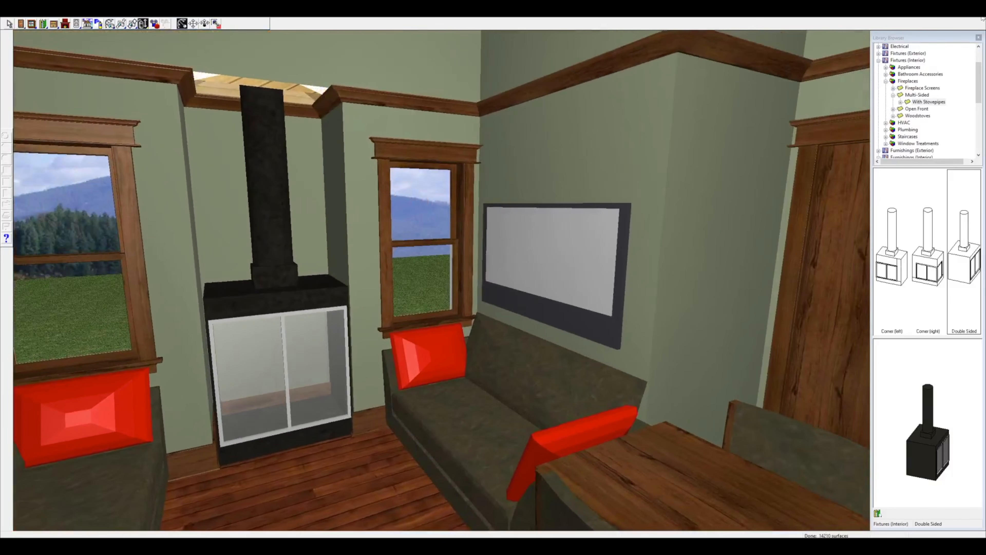
left_click(983, 18)
left_click_drag(244, 194, 270, 260)
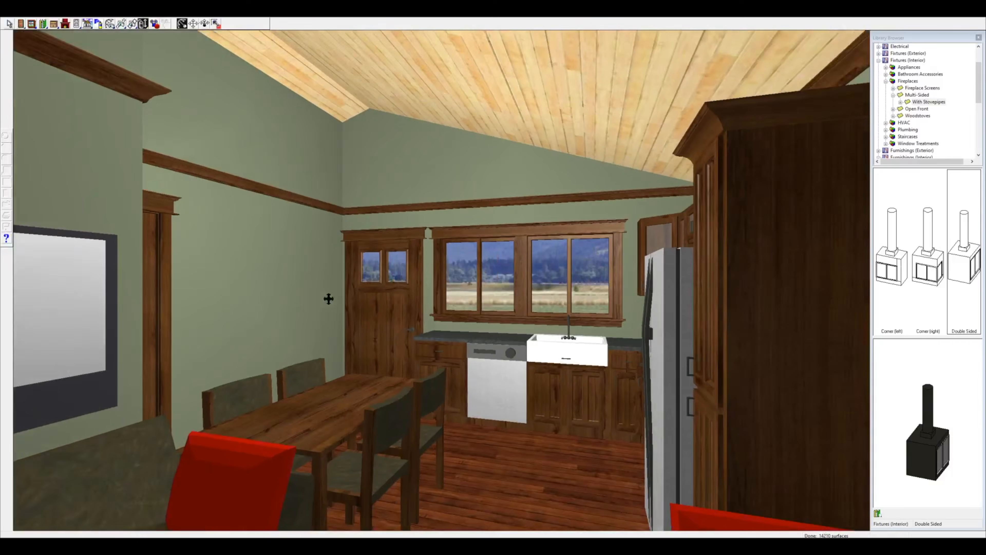
left_click_drag(427, 263, 437, 280)
left_click(981, 13)
Find a Cup Rack by searching the library for racks, place it at the living area's partition wall, and view that wall in 3D.
left_click(878, 513)
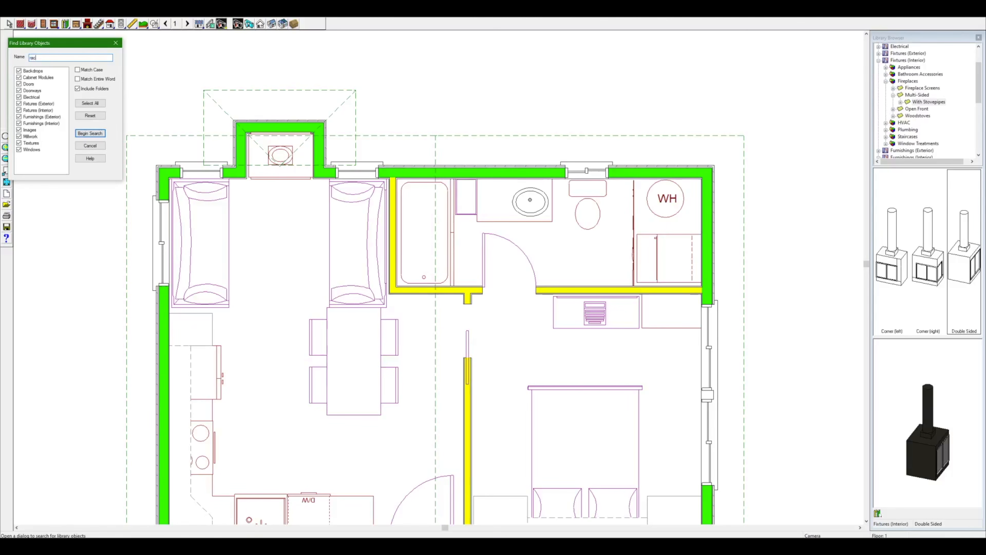
type("rac")
key("Return")
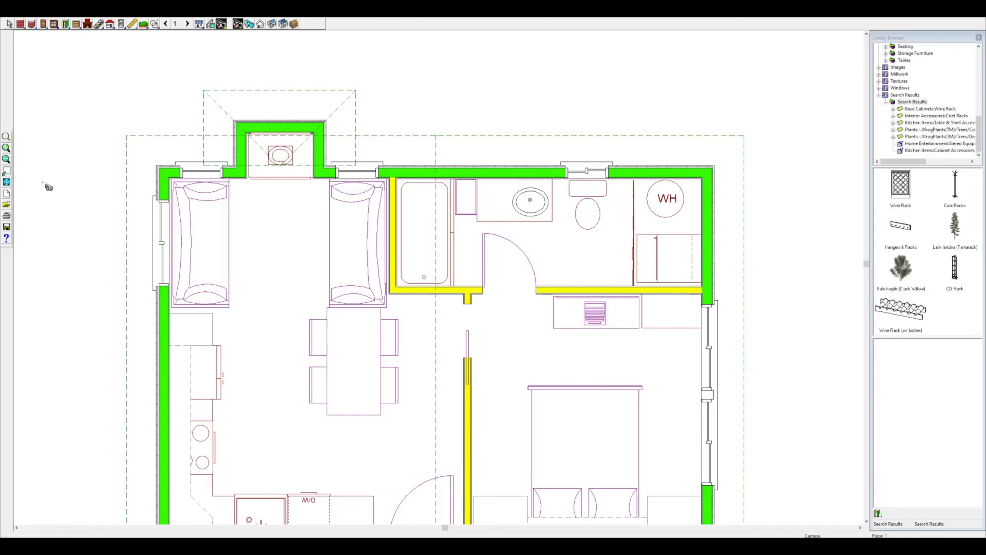
left_click(6, 182)
double_click(909, 229)
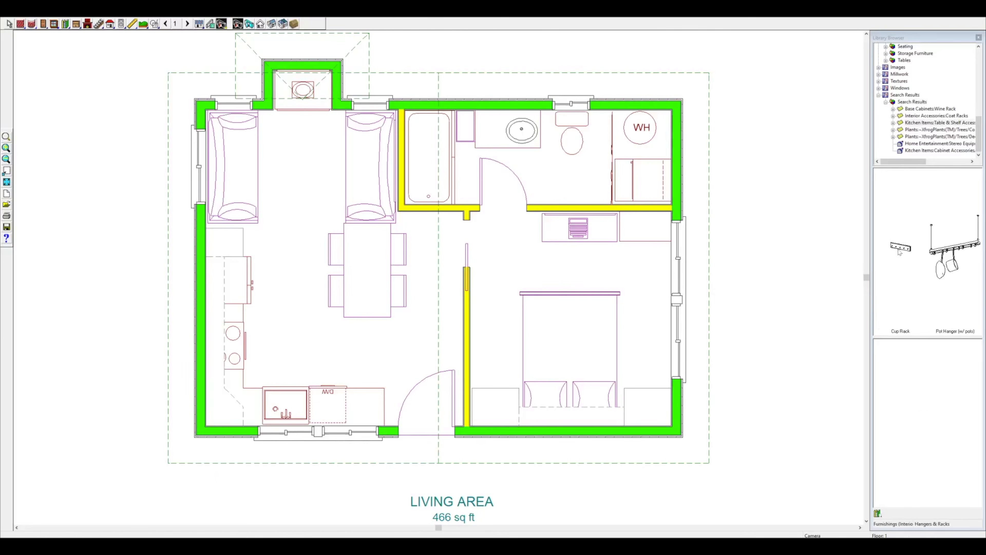
left_click(900, 250)
left_click(451, 302)
left_click(221, 24)
left_click_drag(280, 328, 361, 326)
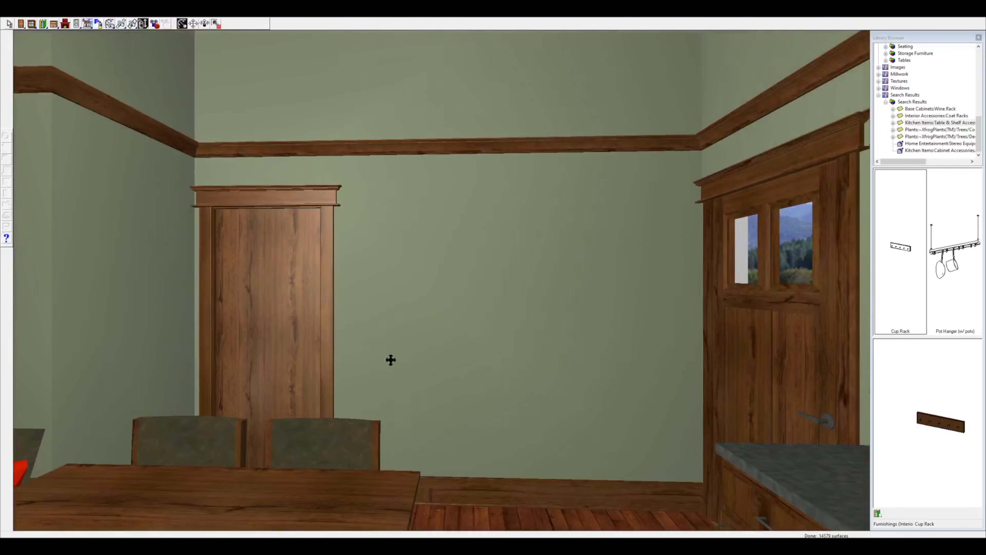
Raise the Cup Rack to coat-hanging height on the wall between the bedroom door and the entry door.
left_click_drag(447, 336, 453, 380)
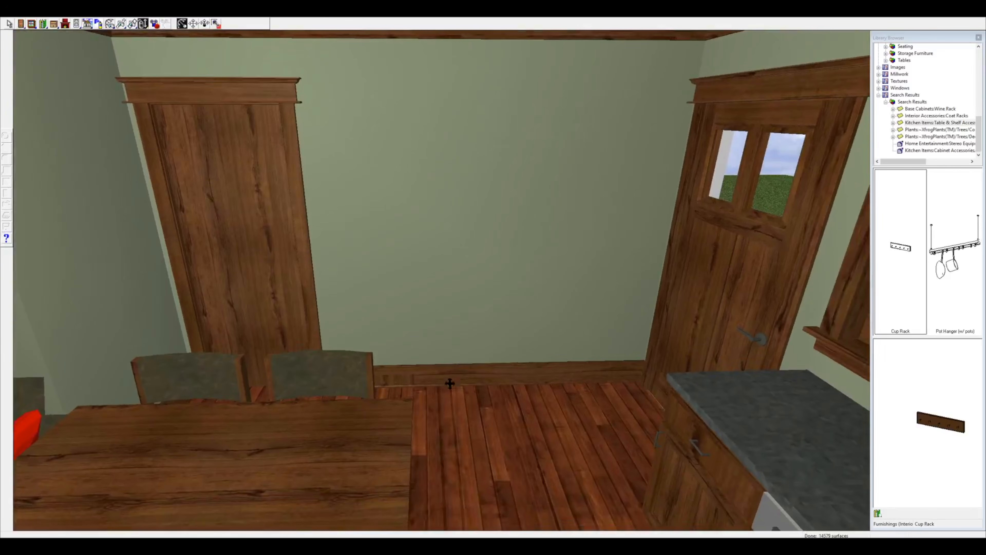
right_click(394, 380)
left_click(405, 386)
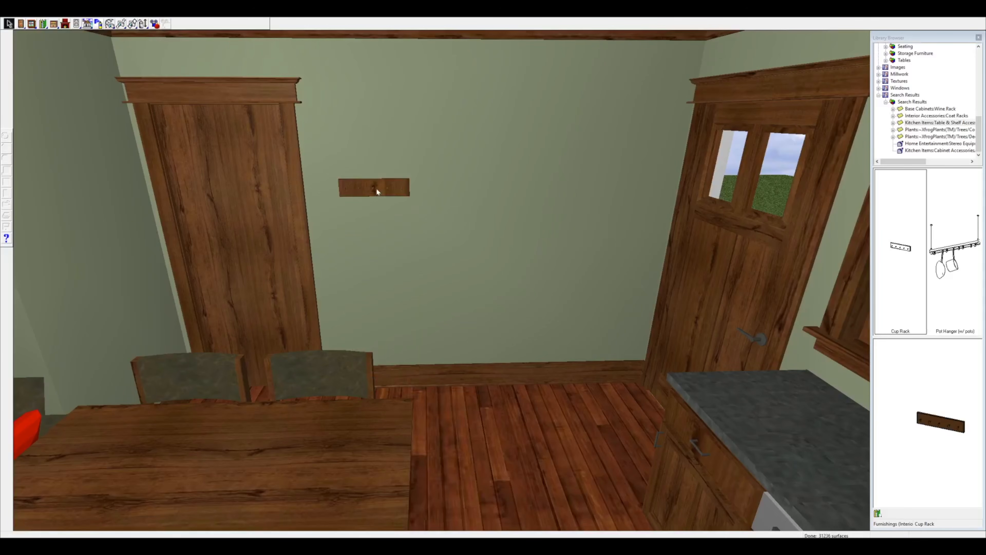
Widen the Cup Rack and shift it along the wall away from the bedroom door, then check its specification.
mouse_move(440, 189)
left_mouse_down()
mouse_move(392, 188)
mouse_move(422, 191)
left_mouse_up()
right_click(392, 187)
left_click(394, 191)
right_click(431, 187)
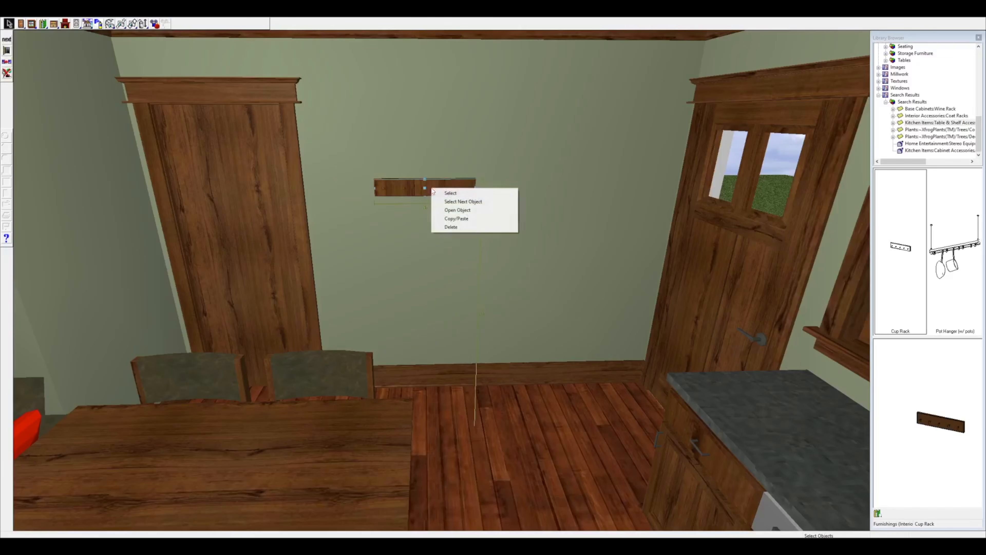
left_click(462, 209)
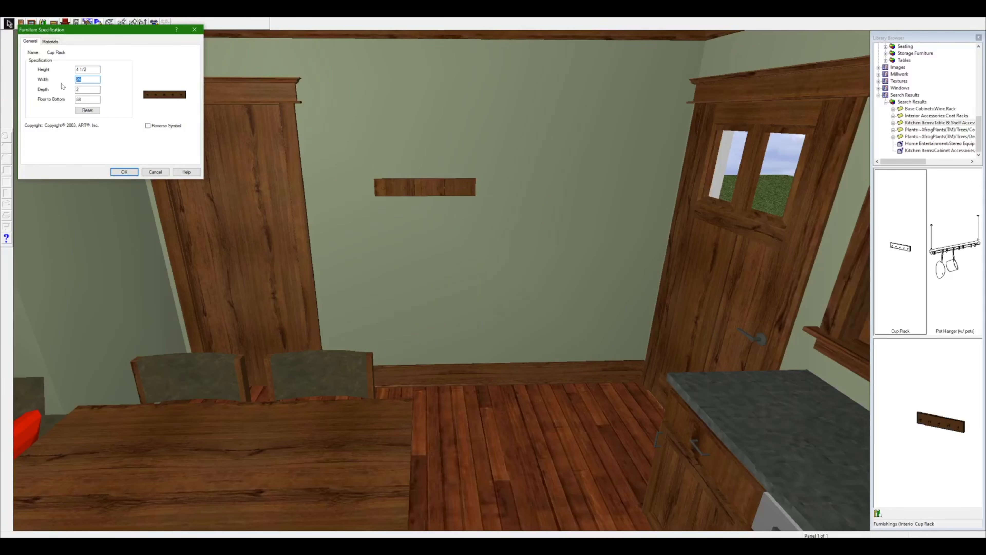
left_click(125, 171)
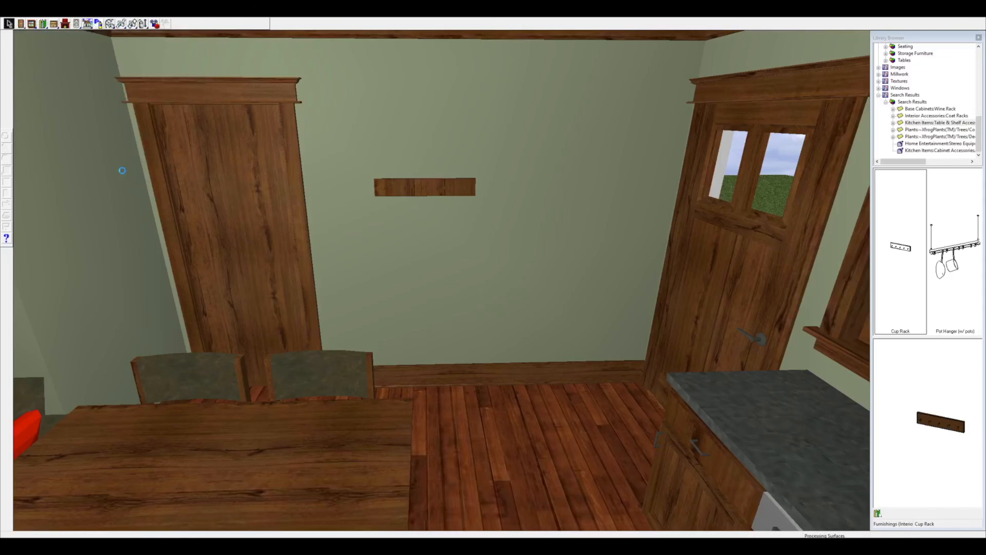
Examine the Cup Rack wall, the bedroom's TV and desk wall, and the bathroom's shower, vanity and window in 3D.
left_click(143, 24)
left_click_drag(488, 287, 600, 176)
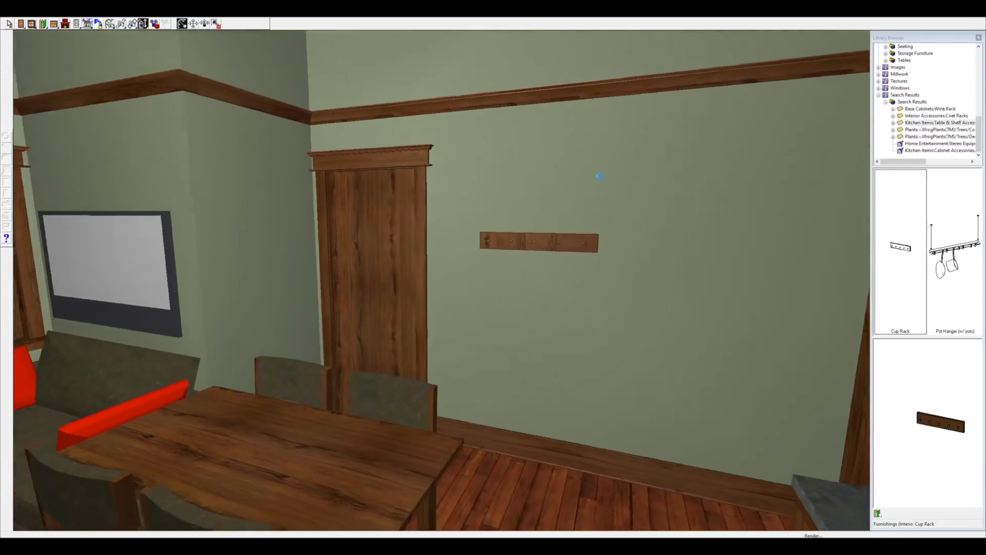
left_click_drag(599, 176, 558, 190)
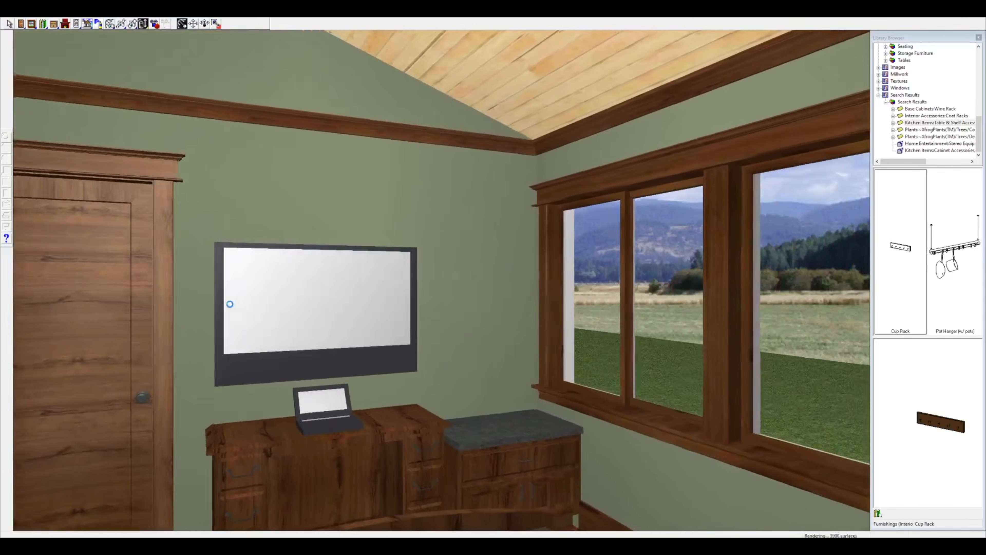
left_click_drag(230, 304, 208, 307)
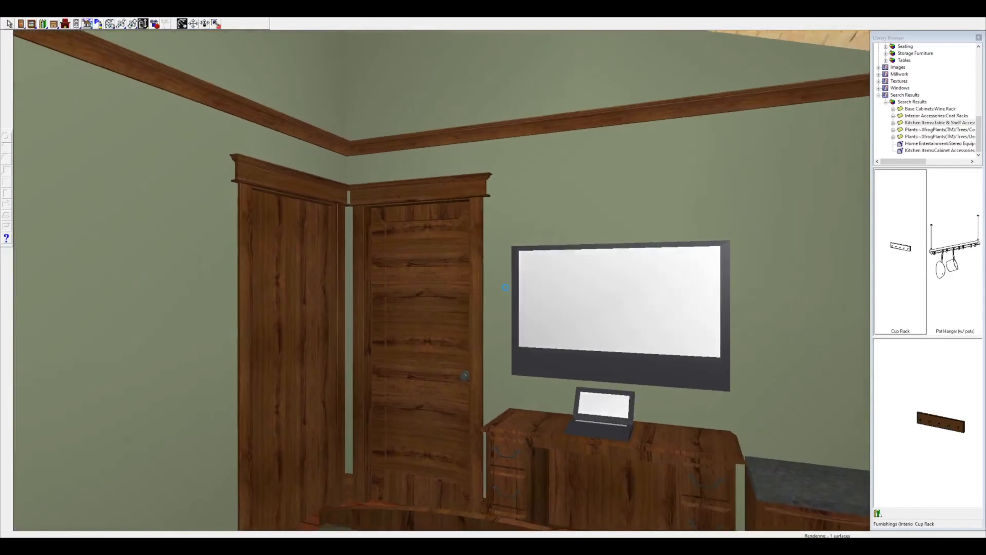
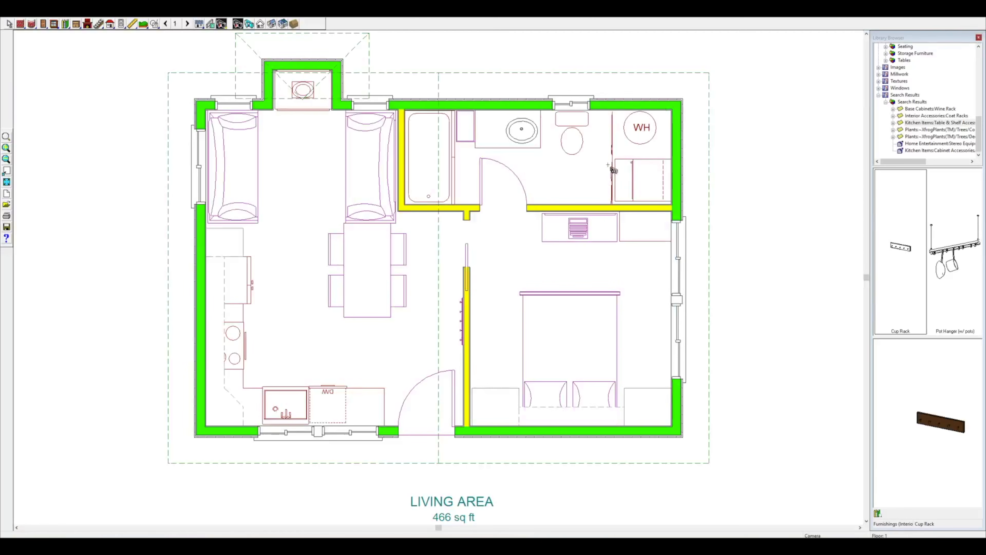
left_click_drag(560, 164, 560, 163)
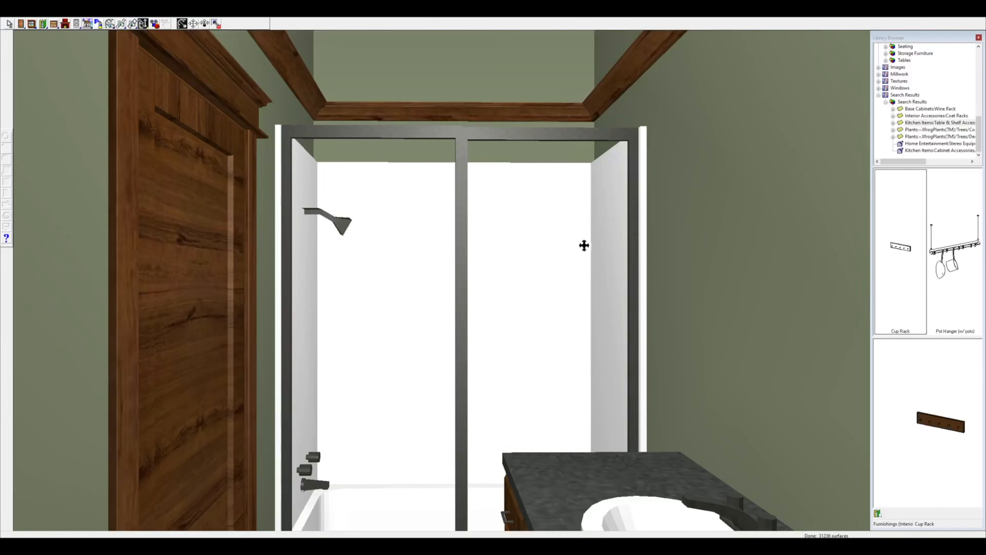
scroll(575, 257, "down", 3)
left_click_drag(528, 275, 354, 279)
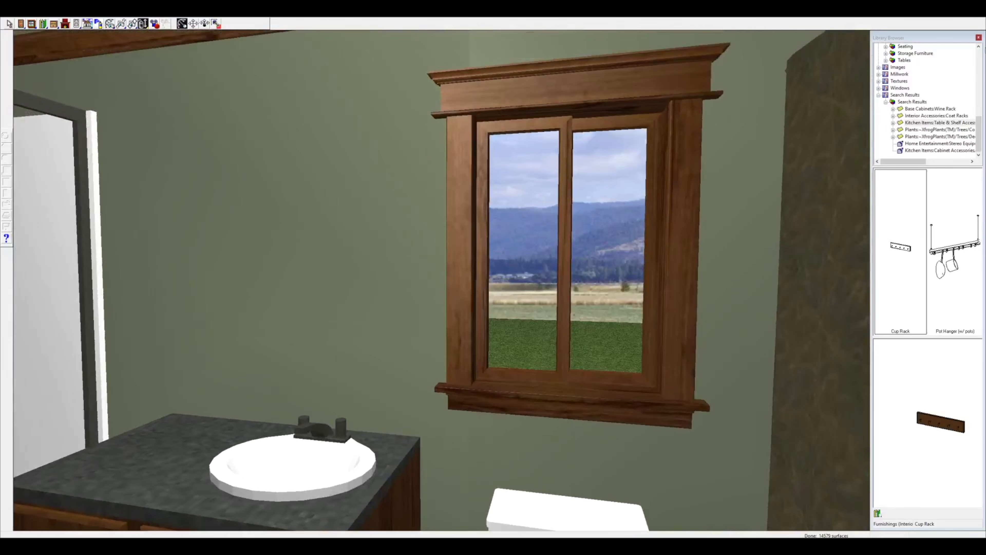
left_click(984, 17)
Search the library for mirror, place a Full Length Mirror behind the bathroom vanity, widen it to 3'5, and view it in 3D.
left_click(877, 513)
type("mirror")
key("Return")
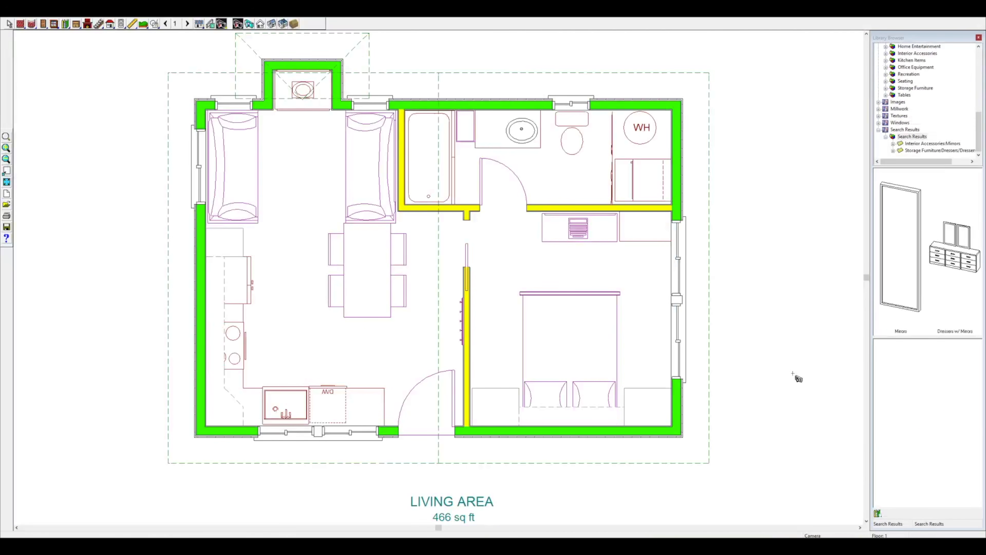
left_click(515, 116)
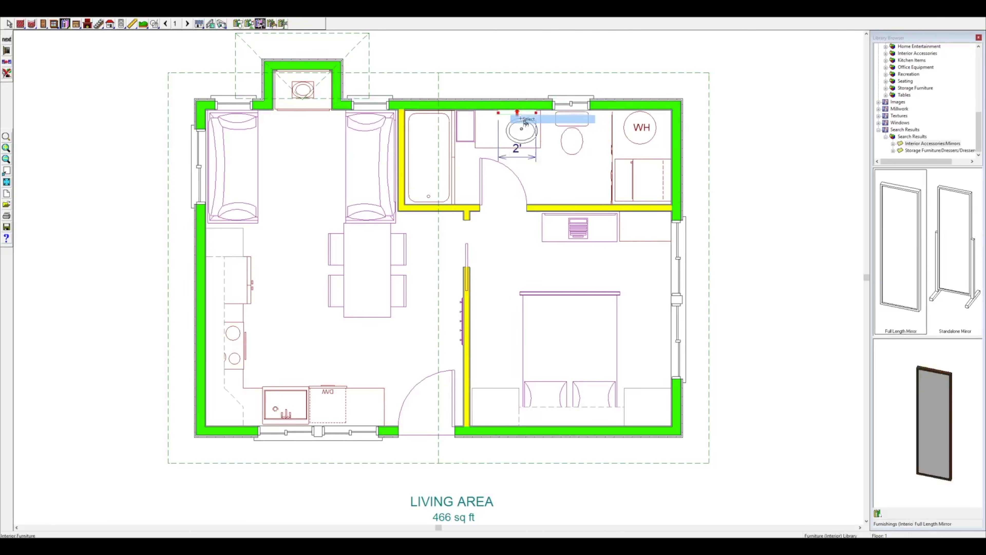
left_click_drag(517, 114, 476, 112)
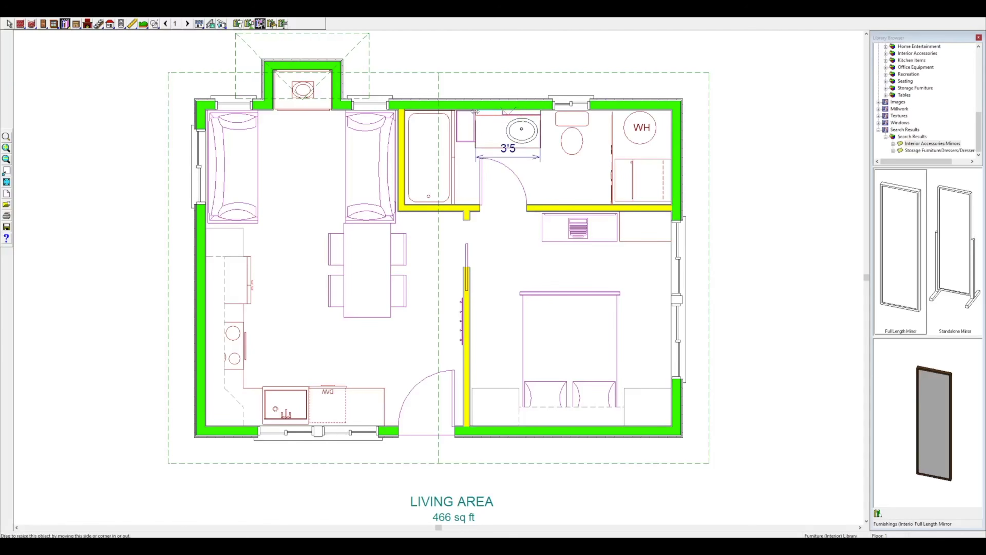
left_click(222, 24)
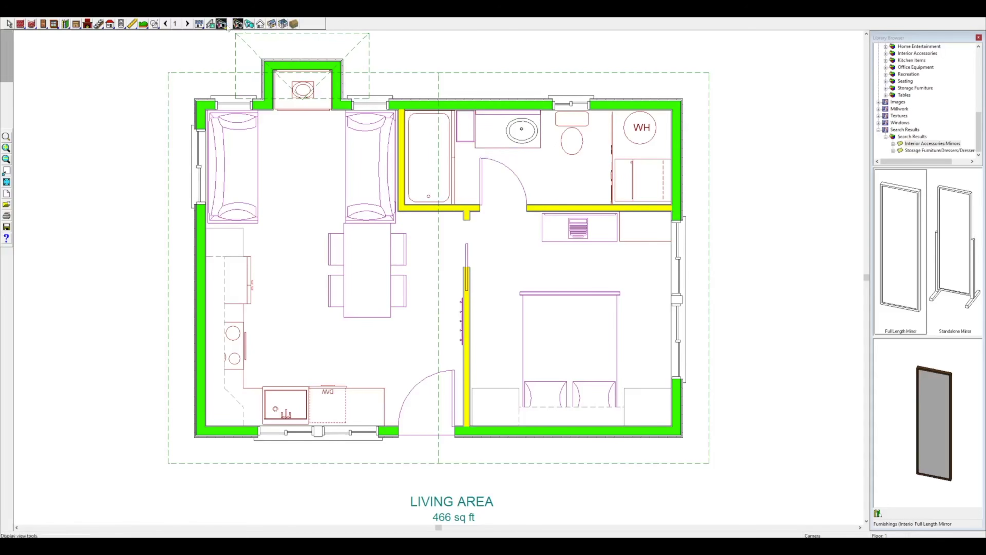
left_click_drag(524, 198, 519, 157)
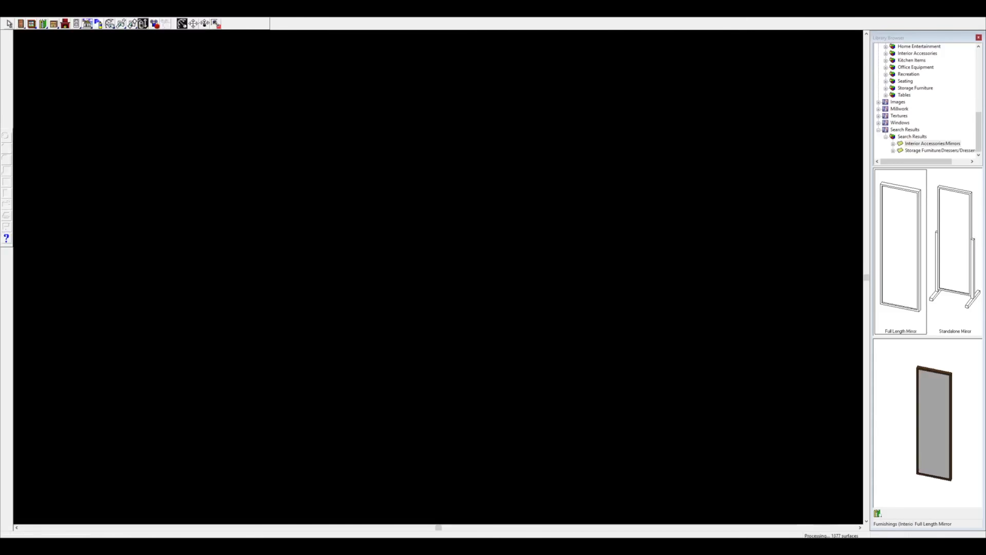
scroll(484, 284, "down", 5)
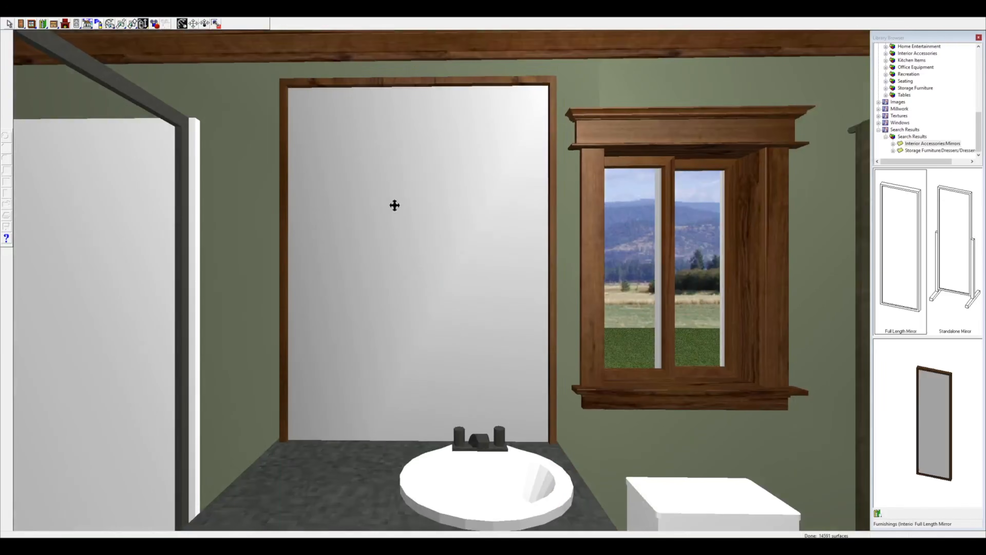
Lower the vanity mirror's top edge to about the head of the adjacent bathroom window.
right_click(407, 215)
left_click(407, 215)
left_click_drag(418, 76, 419, 160)
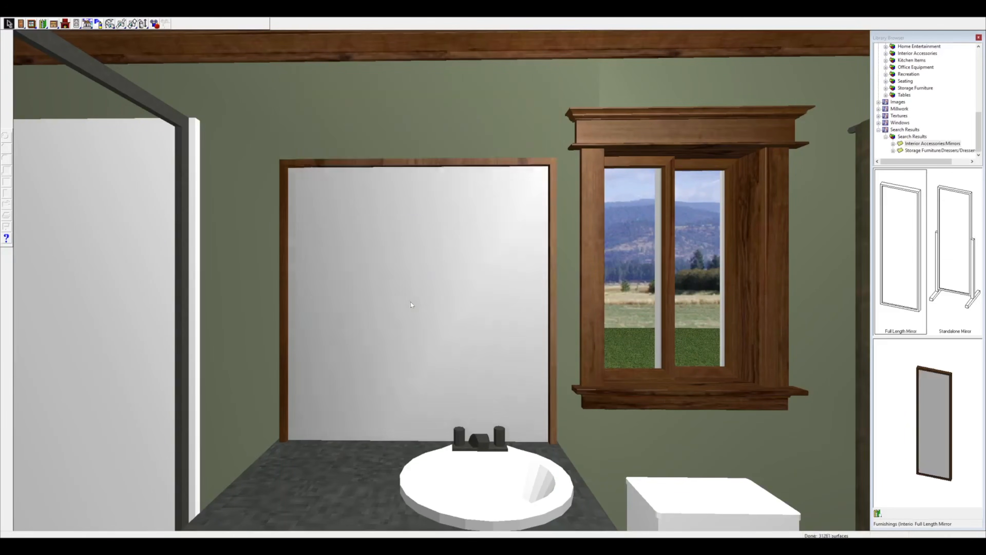
scroll(431, 287, "down", 1)
Raise the vanity mirror's bottom edge to just above the sink faucet.
right_click(432, 288)
scroll(432, 287, "down", 3)
right_click(406, 338)
left_click(421, 343)
left_click_drag(425, 519, 422, 367)
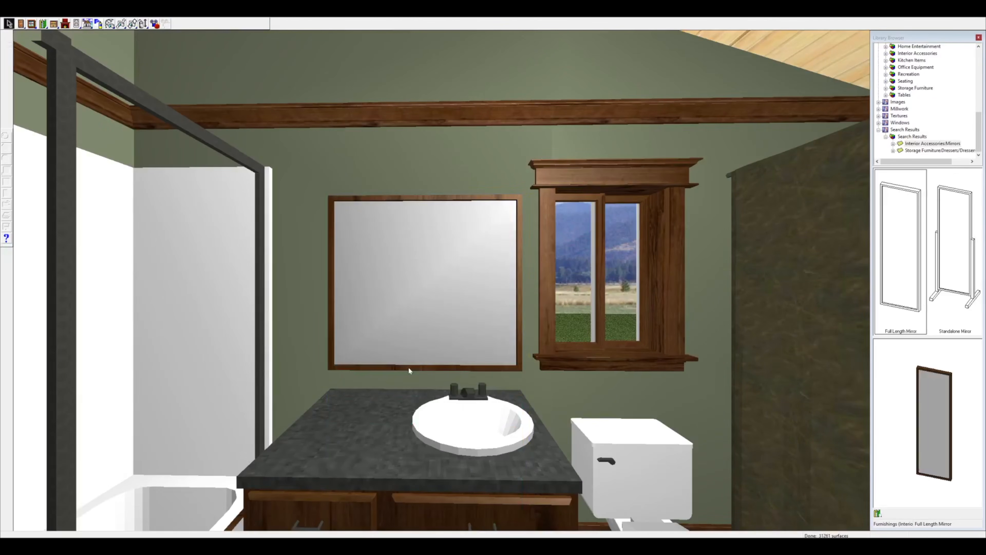
right_click(410, 333)
left_click(426, 339)
left_click_drag(425, 372, 425, 364)
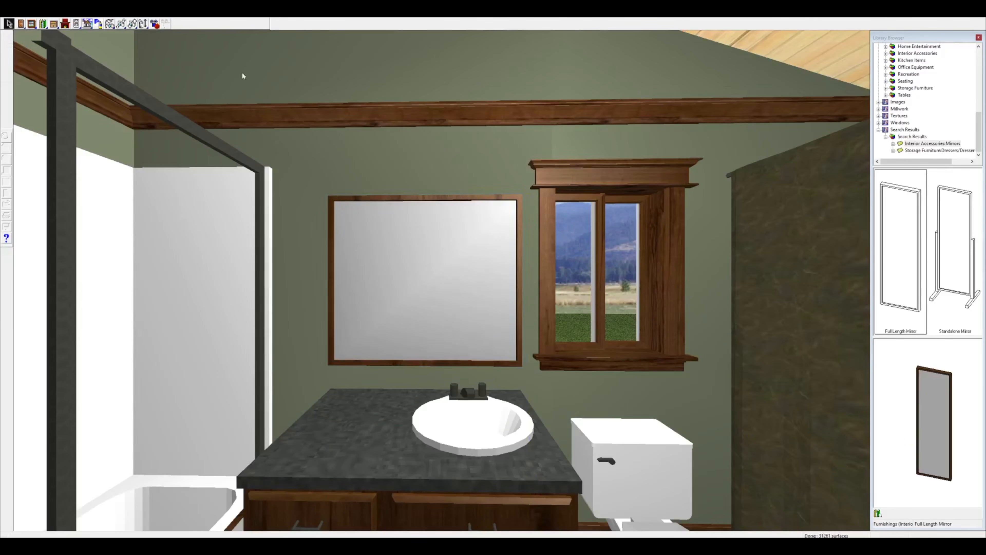
Examine the resized mirror, vanity and shower from several angles in the bathroom 3D view.
left_click(146, 26)
left_click_drag(569, 223, 419, 241)
scroll(484, 232, "up", 2)
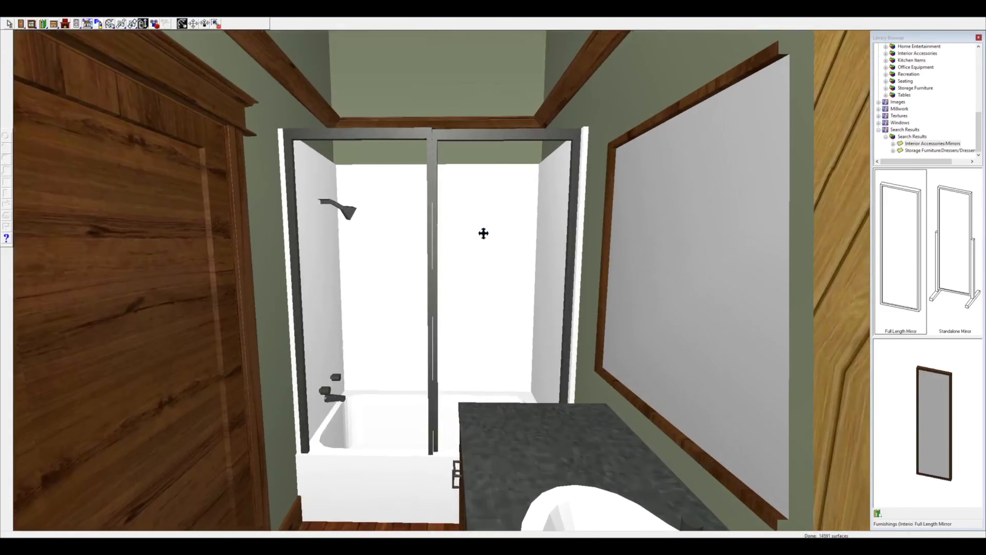
left_click(979, 12)
left_click_drag(584, 189, 545, 163)
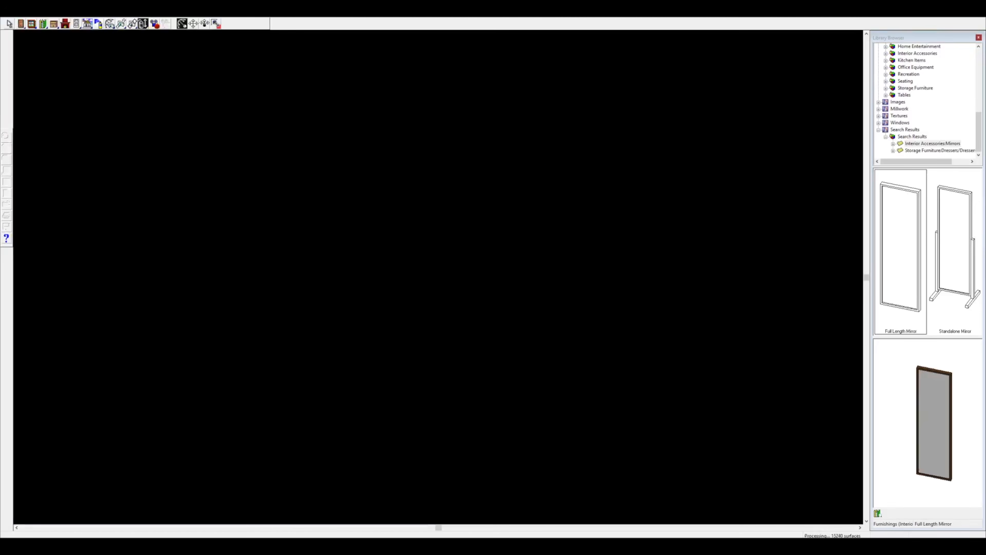
scroll(459, 256, "down", 3)
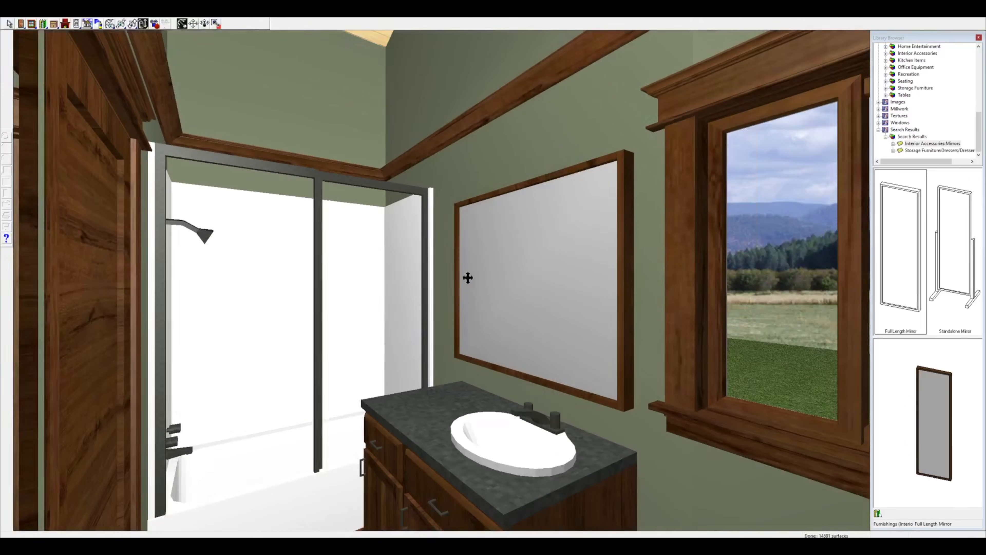
left_click_drag(484, 279, 366, 271)
right_click(334, 242)
left_click(303, 216)
Turn off the Draw closed option for the hinged door between the bedroom and the bathroom.
left_click(980, 12)
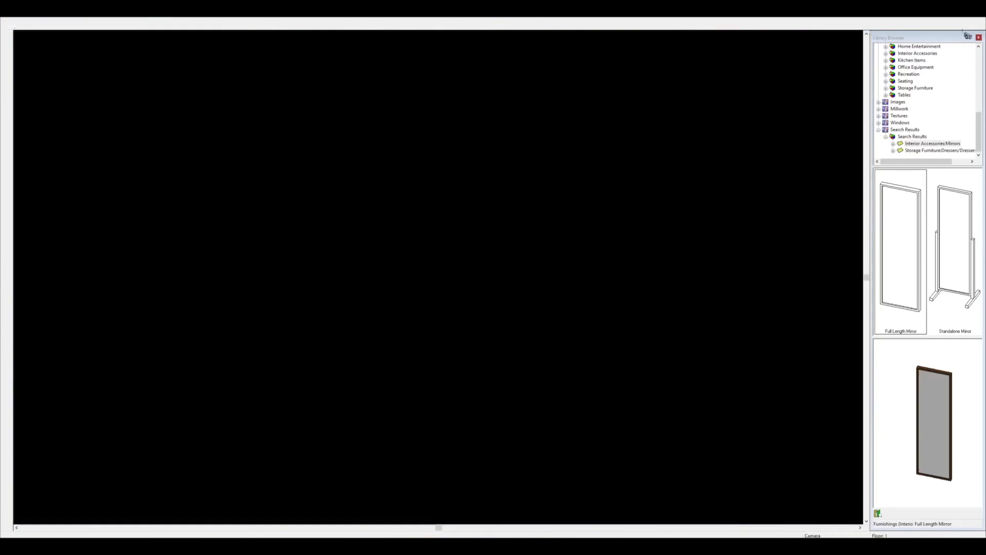
right_click(498, 206)
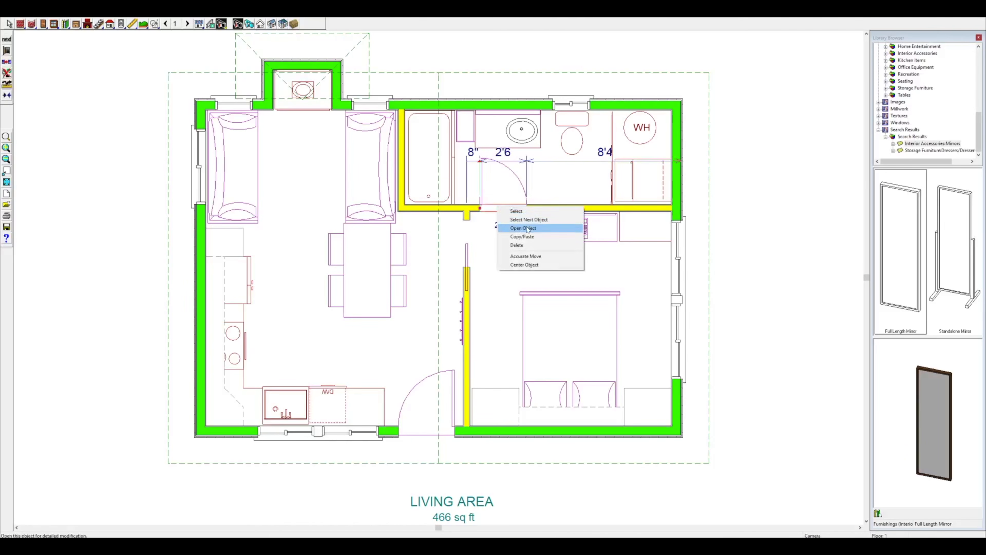
left_click(551, 227)
left_click(34, 123)
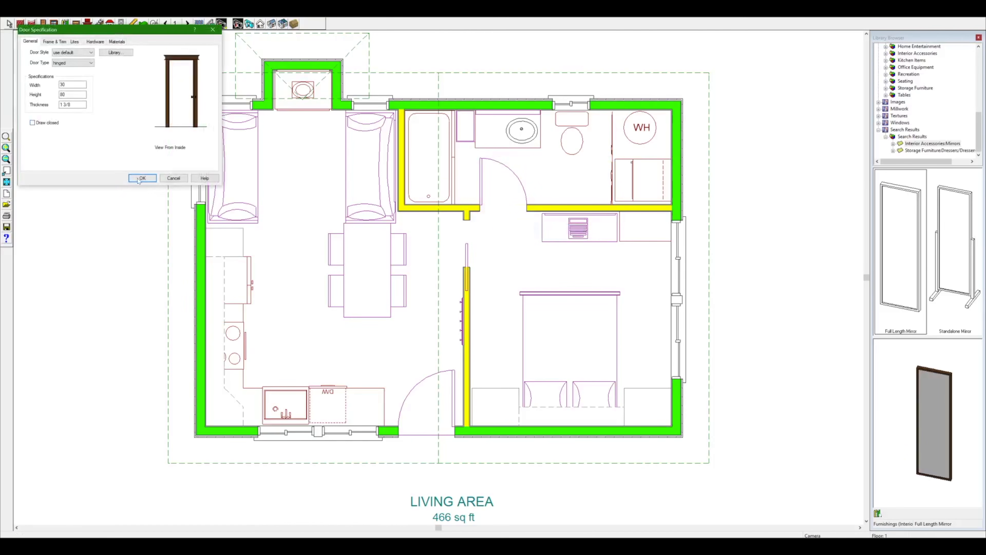
left_click(134, 178)
Examine the open bathroom door and the vanity mirror in 3D from the bedroom and from inside the bathroom.
left_click_drag(498, 353, 500, 323)
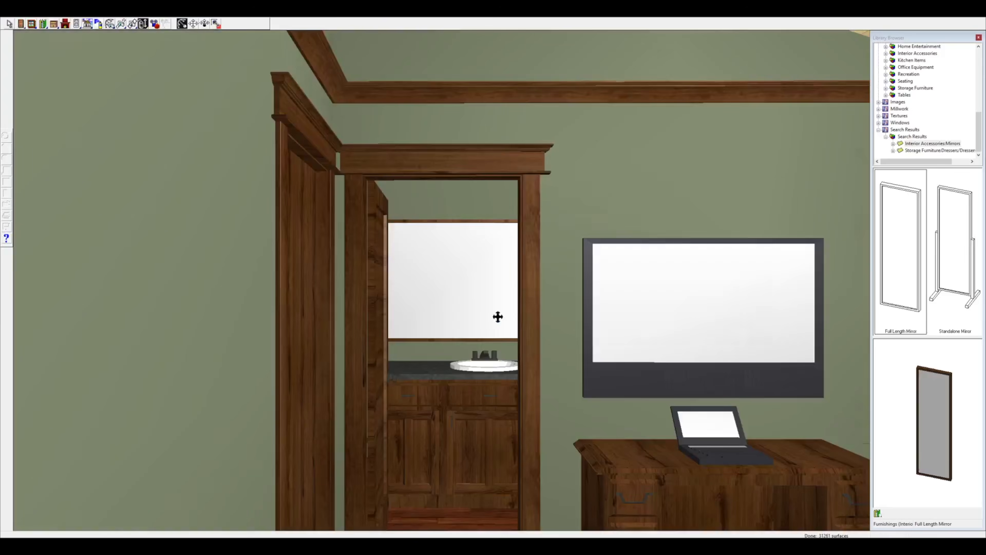
scroll(497, 317, "down", 1)
mouse_move(442, 311)
left_mouse_down()
mouse_move(486, 317)
mouse_move(432, 312)
left_mouse_up()
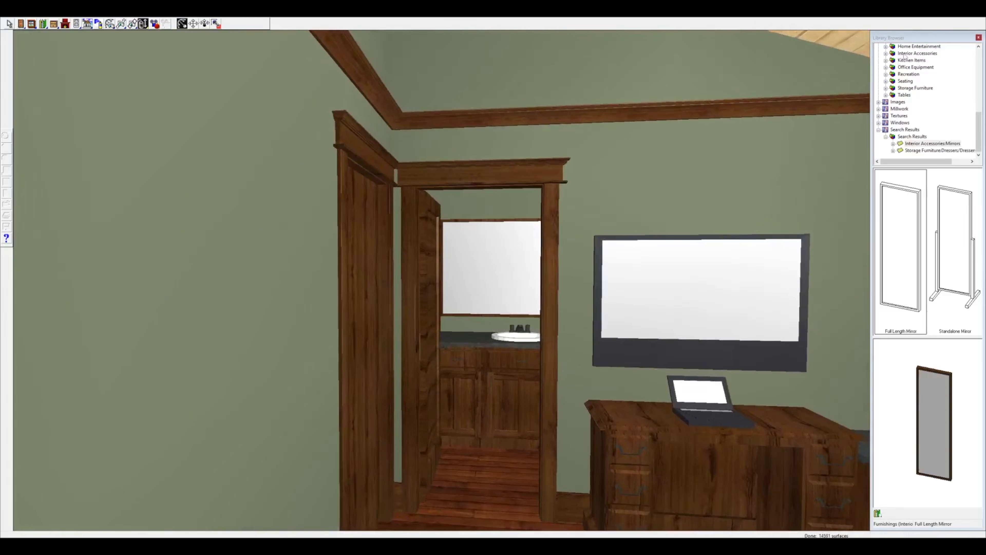
left_click(977, 21)
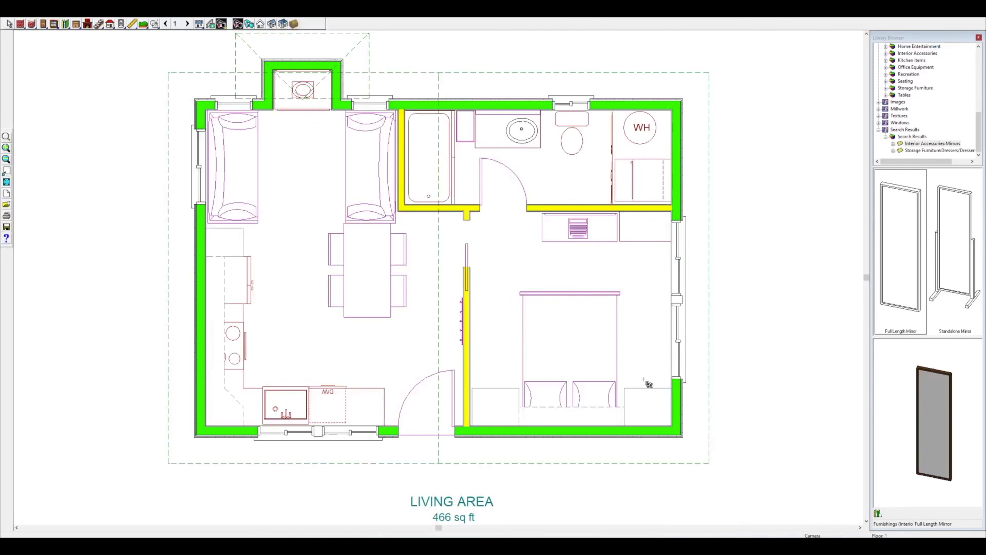
left_click(607, 331)
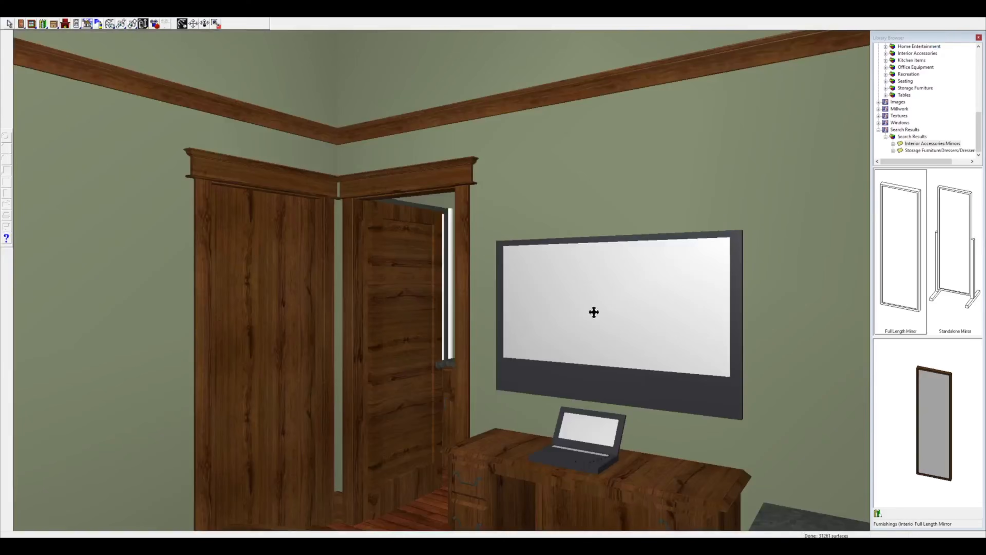
scroll(578, 314, "down", 2)
left_click_drag(455, 309, 502, 304)
left_click_drag(363, 320, 698, 317)
left_click_drag(376, 335, 610, 335)
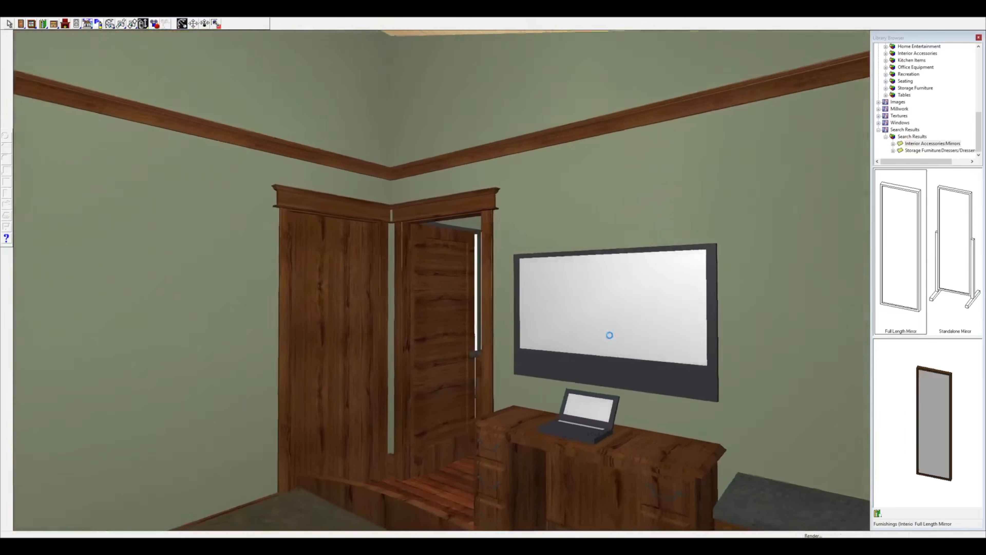
left_click(980, 15)
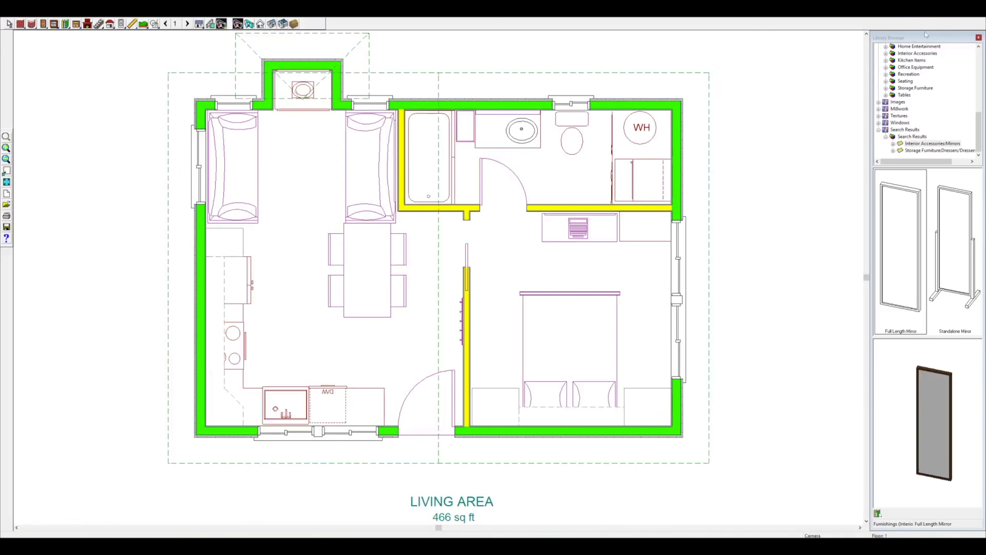
left_click(588, 153)
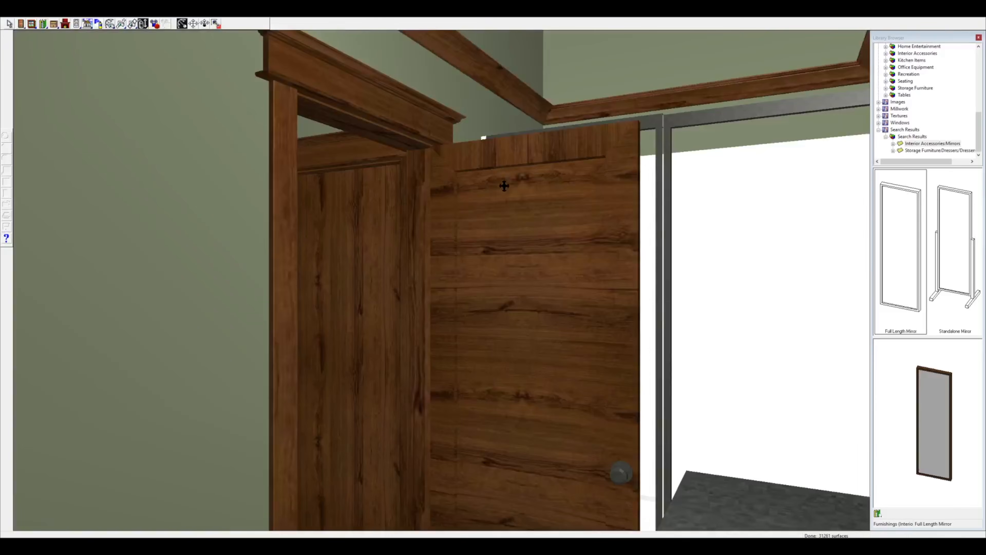
scroll(475, 232, "down", 2)
left_click_drag(474, 234, 515, 258)
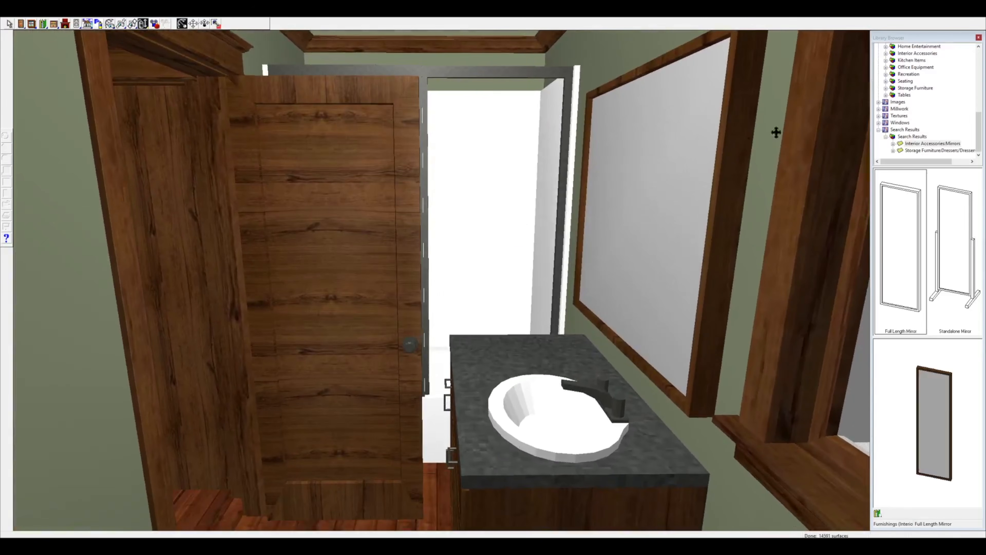
left_click(980, 18)
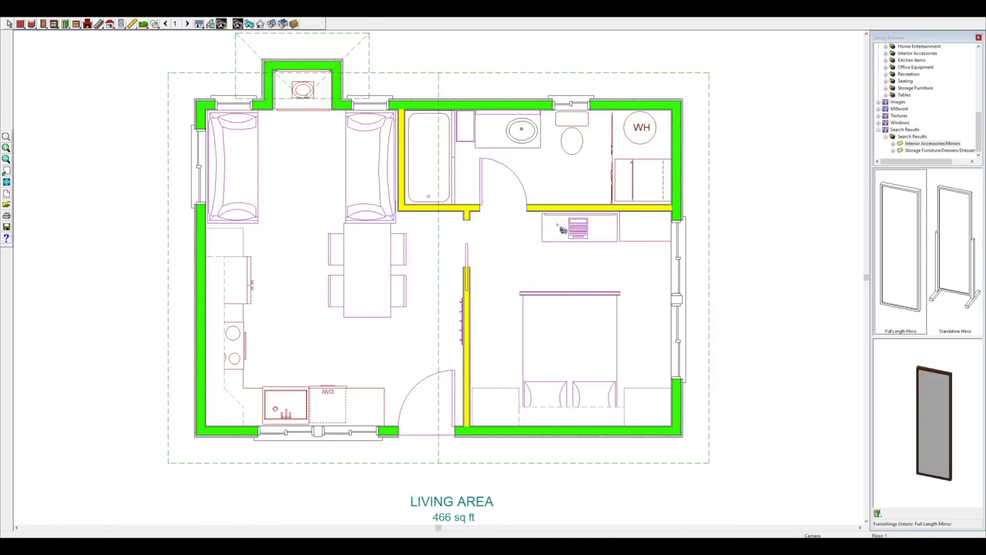
Create an exterior 3D overview of the house and orbit around it to inspect its sides and front.
left_click(272, 23)
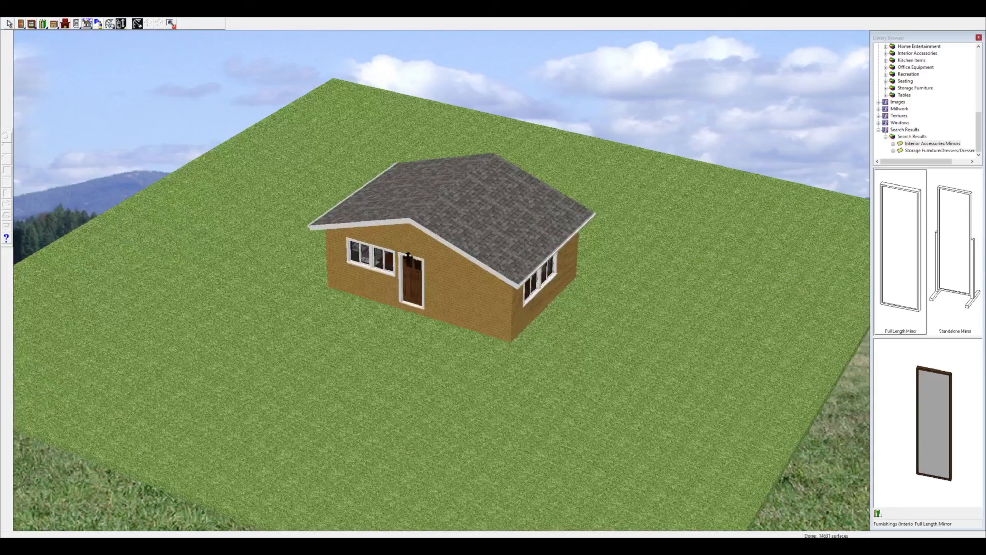
left_click_drag(409, 256, 529, 227)
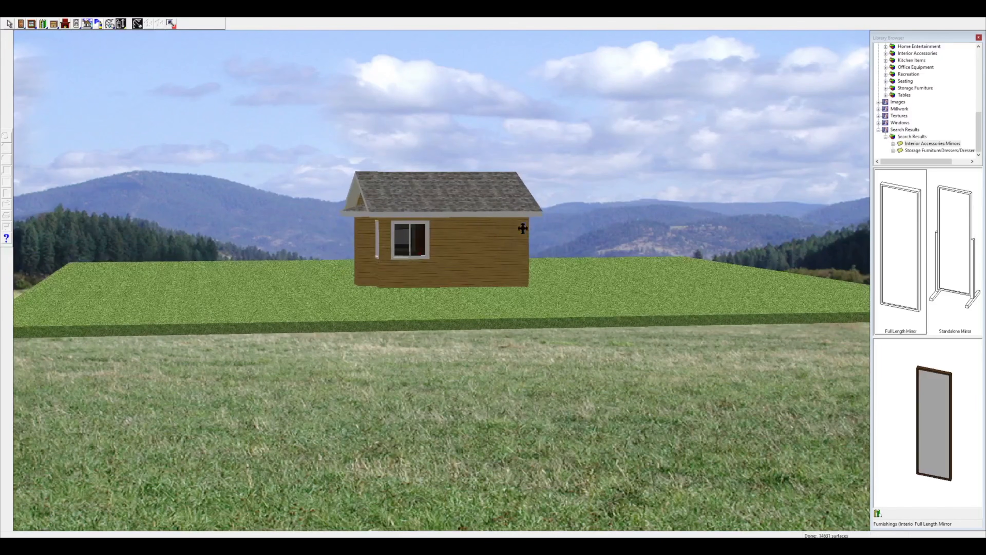
left_click_drag(342, 231, 492, 217)
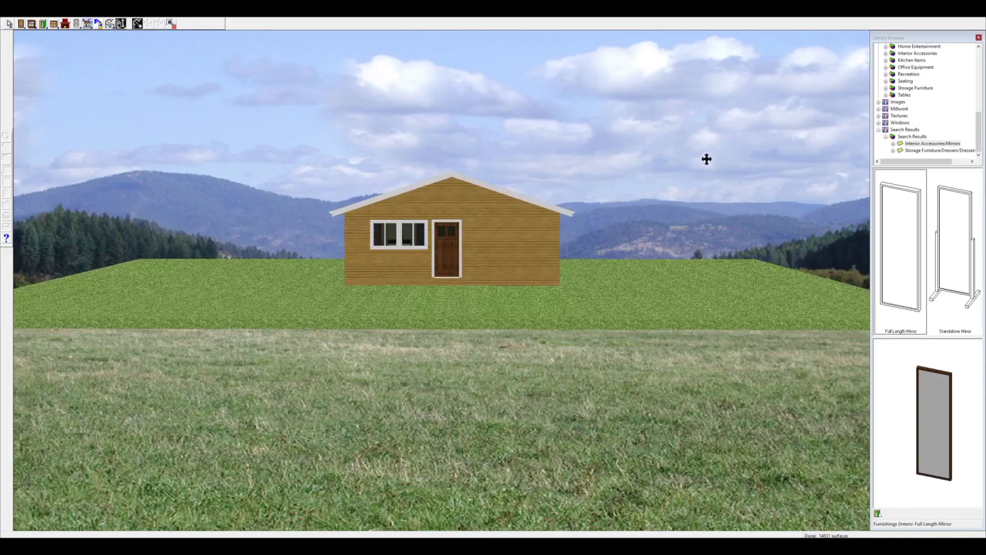